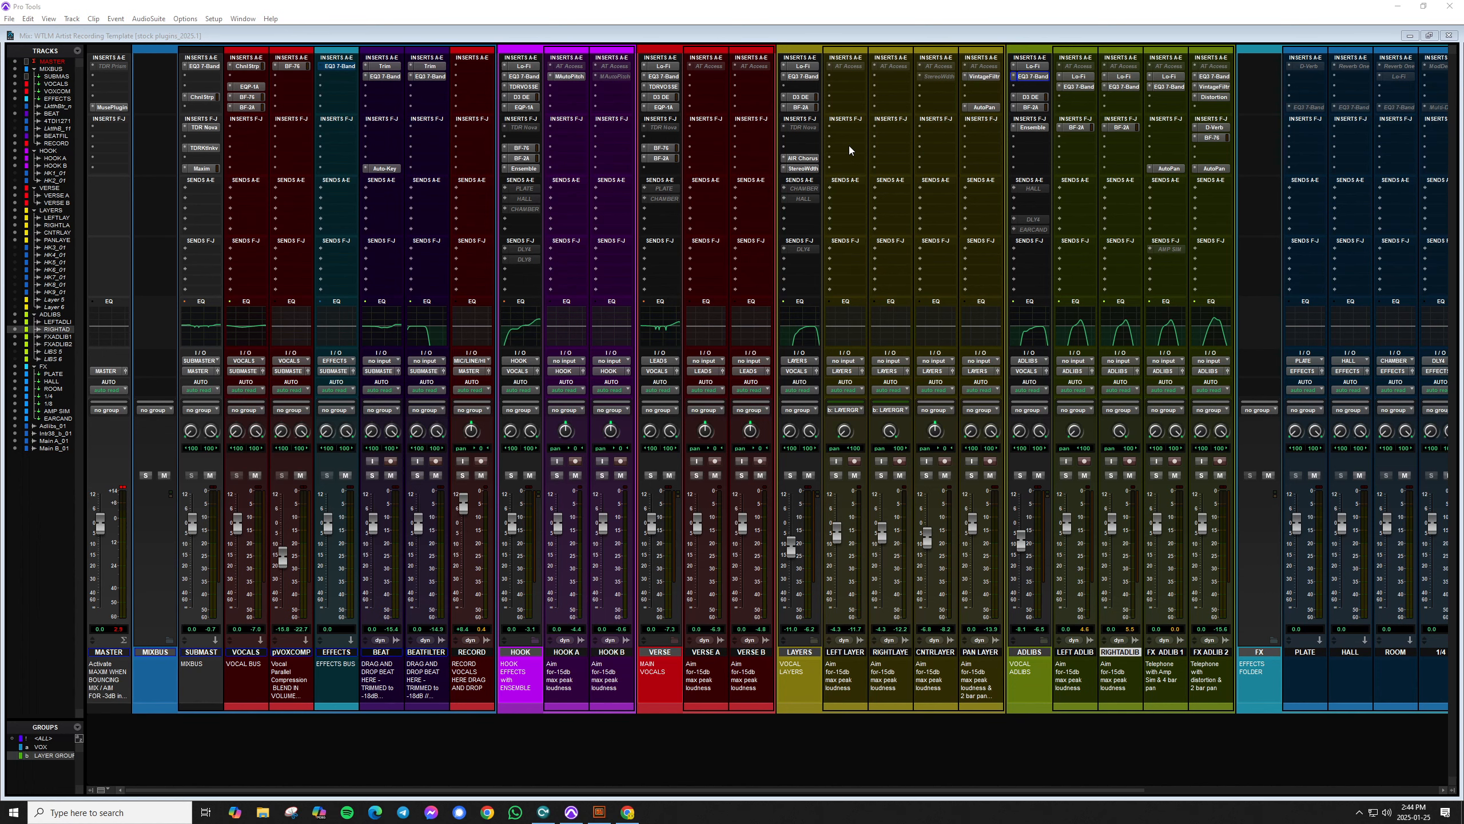
Step: Activate the inactive plugins in inserts A to D on the FX tracks from PLATE through EARCANDY
{"action": "scroll", "coordinate": [721, 334], "scroll_direction": "right", "scroll_amount": 8}
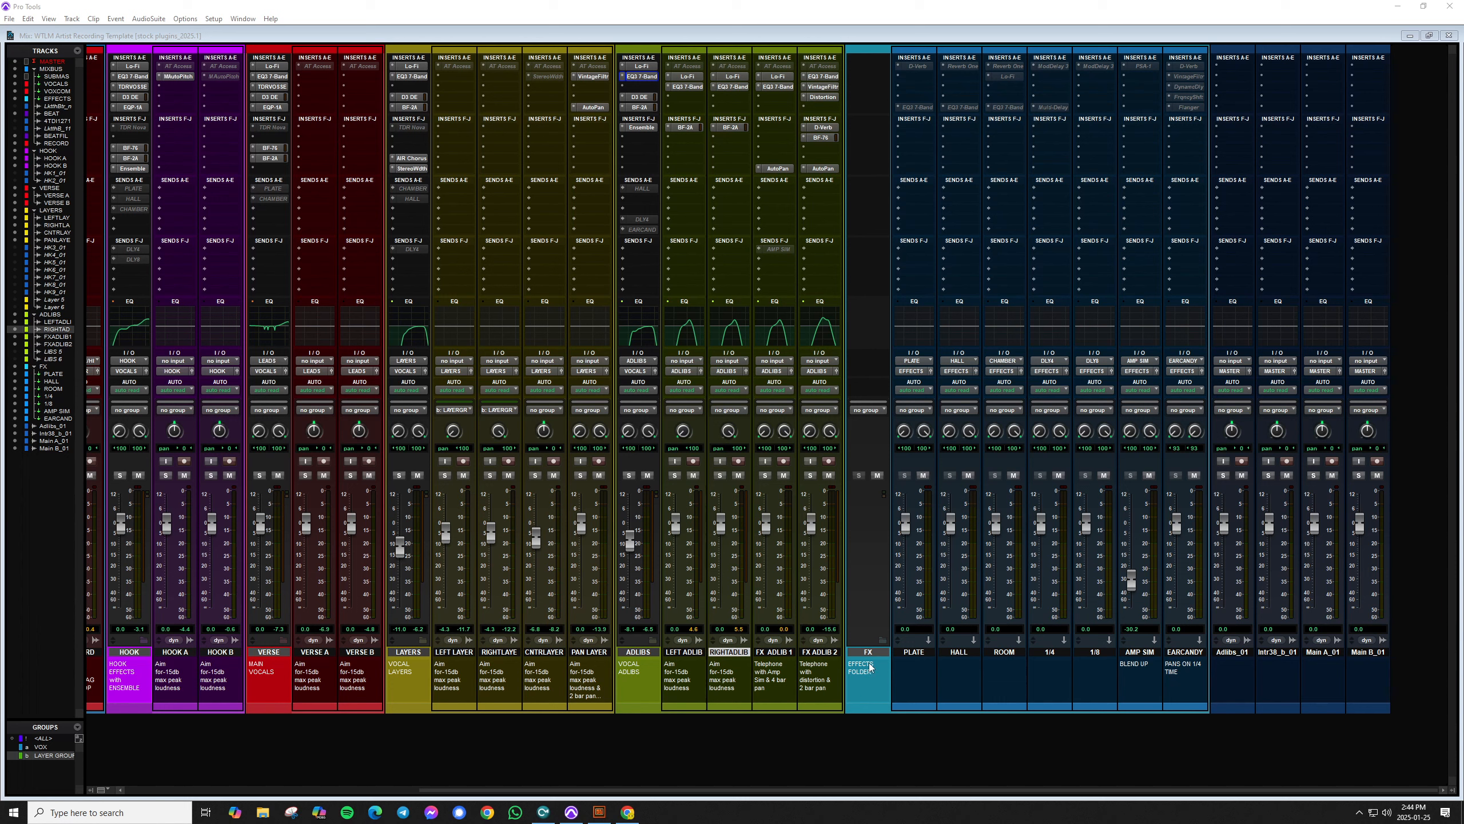
{"action": "left_click", "coordinate": [871, 663]}
{"action": "left_click", "coordinate": [913, 653]}
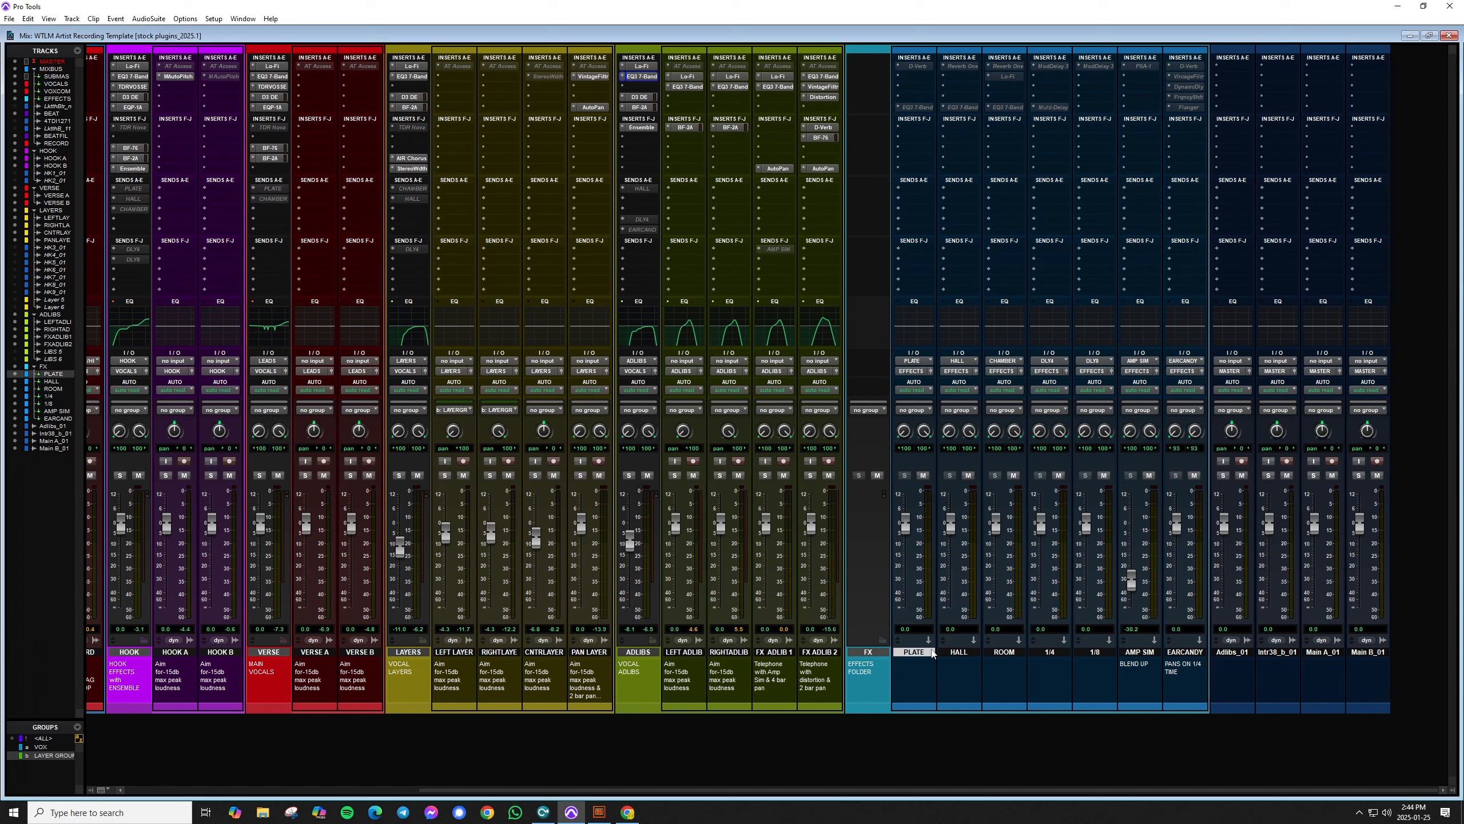
{"action": "left_click", "coordinate": [918, 67], "text": "ctrl+super"}
{"action": "left_click", "coordinate": [1007, 66], "text": "ctrl+super"}
{"action": "left_click", "coordinate": [1008, 76], "text": "ctrl+super"}
{"action": "left_click", "coordinate": [1052, 66], "text": "ctrl+super"}
{"action": "left_click", "coordinate": [1098, 66], "text": "ctrl+super"}
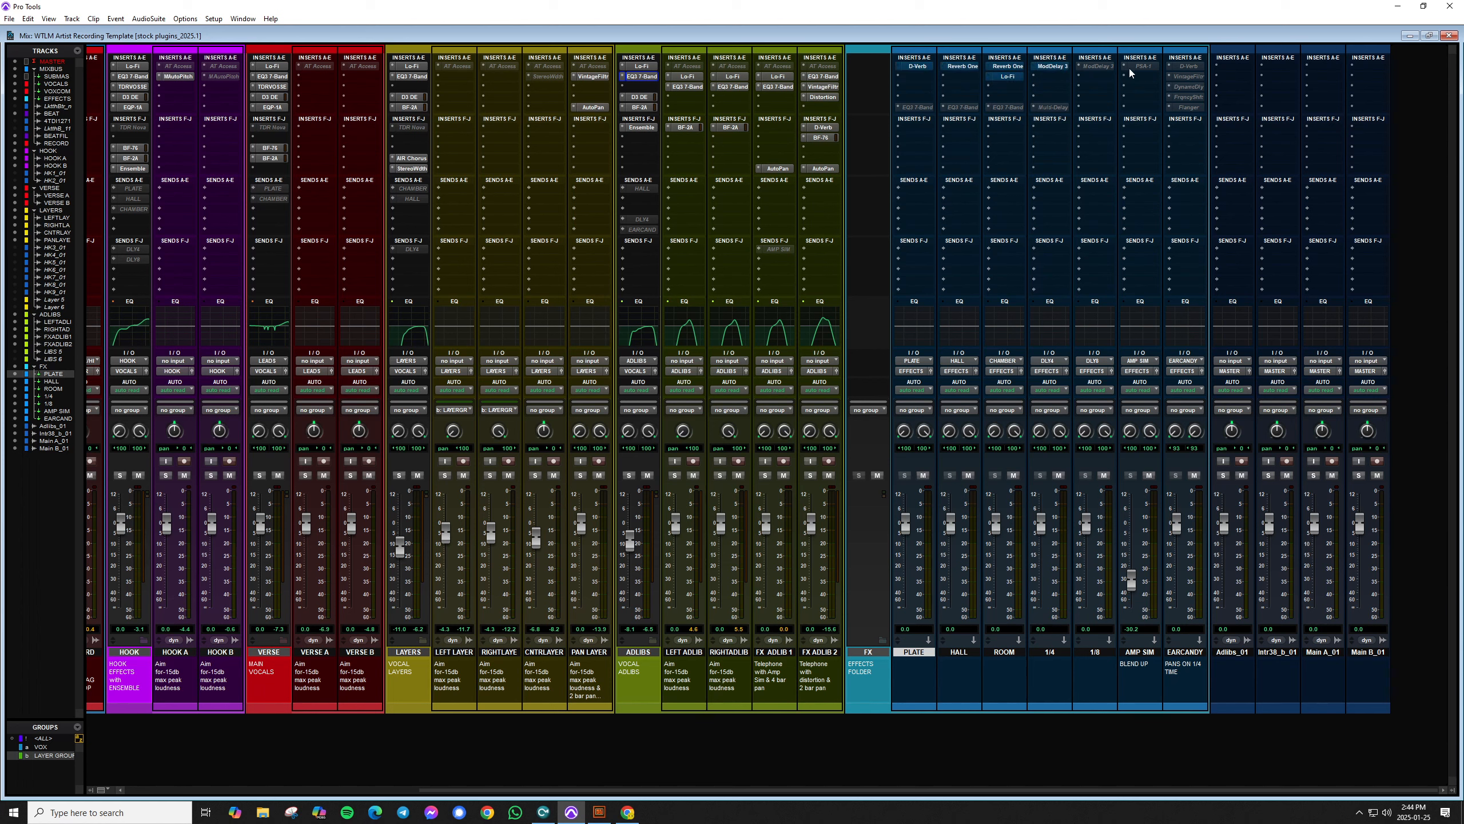
{"action": "left_click", "coordinate": [1188, 67], "text": "ctrl+super"}
{"action": "left_click", "coordinate": [1187, 76], "text": "ctrl+super"}
{"action": "left_click", "coordinate": [1188, 86], "text": "ctrl+super"}
{"action": "left_click", "coordinate": [1188, 97], "text": "ctrl+super"}
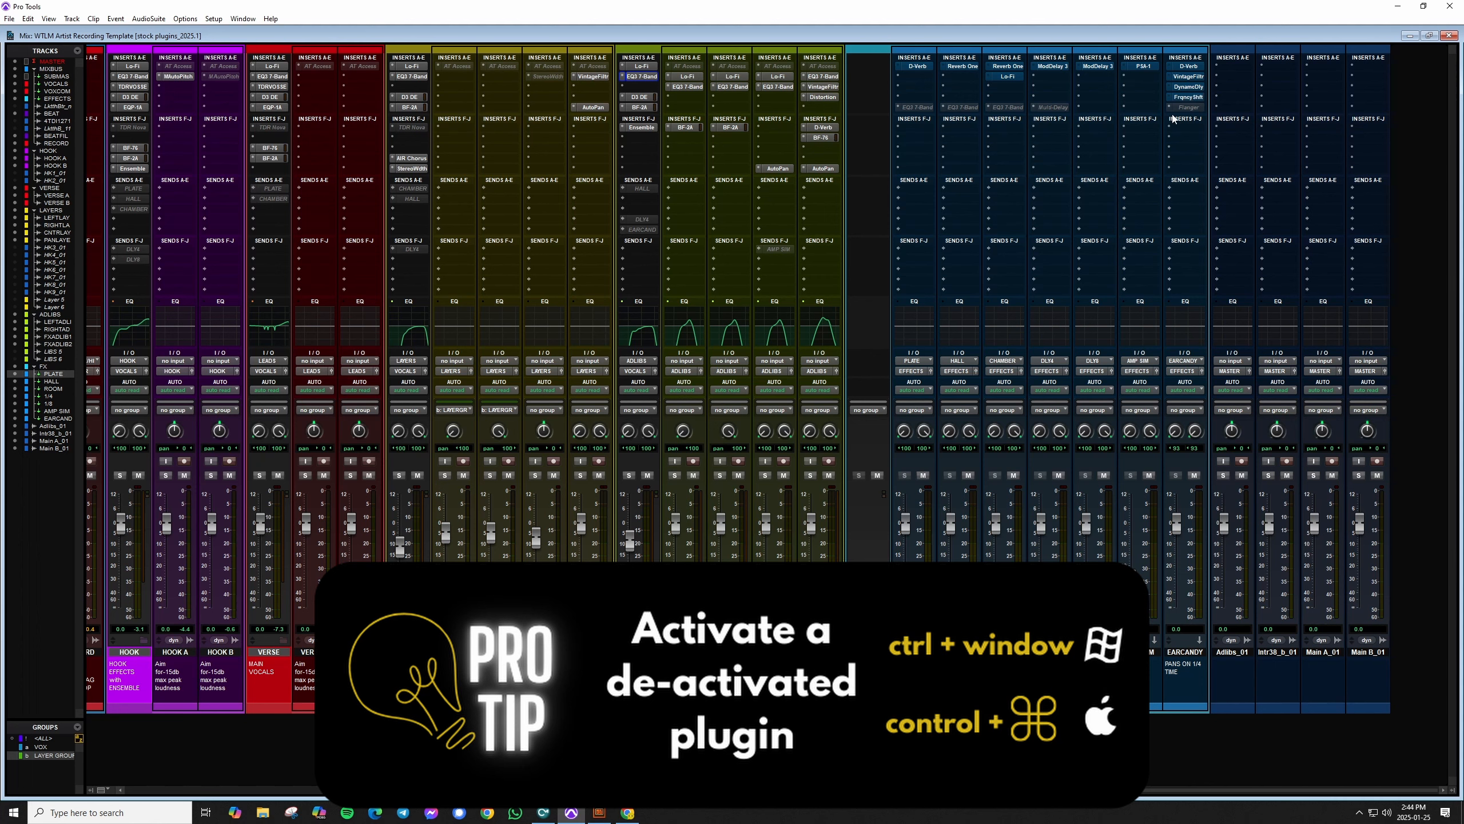
Step: Activate the insert E plugins on the FX tracks: EQ3 7-Band on the reverbs, Multi-Delay on 1/4, and AIR Flanger on EARCANDY
{"action": "left_click", "coordinate": [917, 107], "text": "ctrl+super"}
{"action": "left_click", "coordinate": [962, 107], "text": "ctrl+super"}
{"action": "left_click", "coordinate": [1008, 108], "text": "ctrl+super"}
{"action": "left_click", "coordinate": [1048, 109], "text": "ctrl+super"}
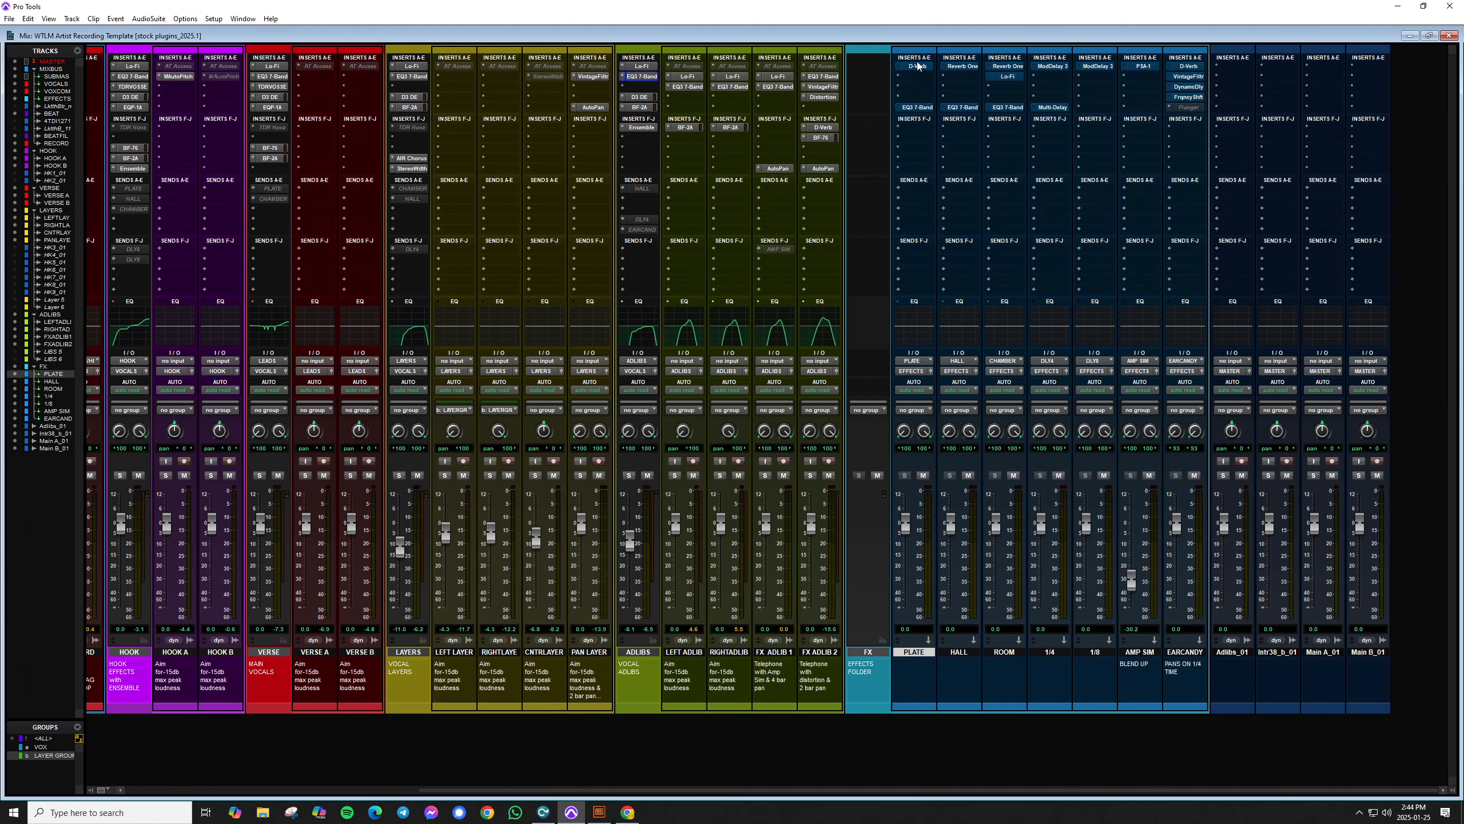
{"action": "left_click", "coordinate": [1188, 109], "text": "ctrl+super"}
Step: Unbypass all plugins on each FX track, from PLATE through EARCANDY
{"action": "left_click", "coordinate": [921, 68], "text": "ctrl+super"}
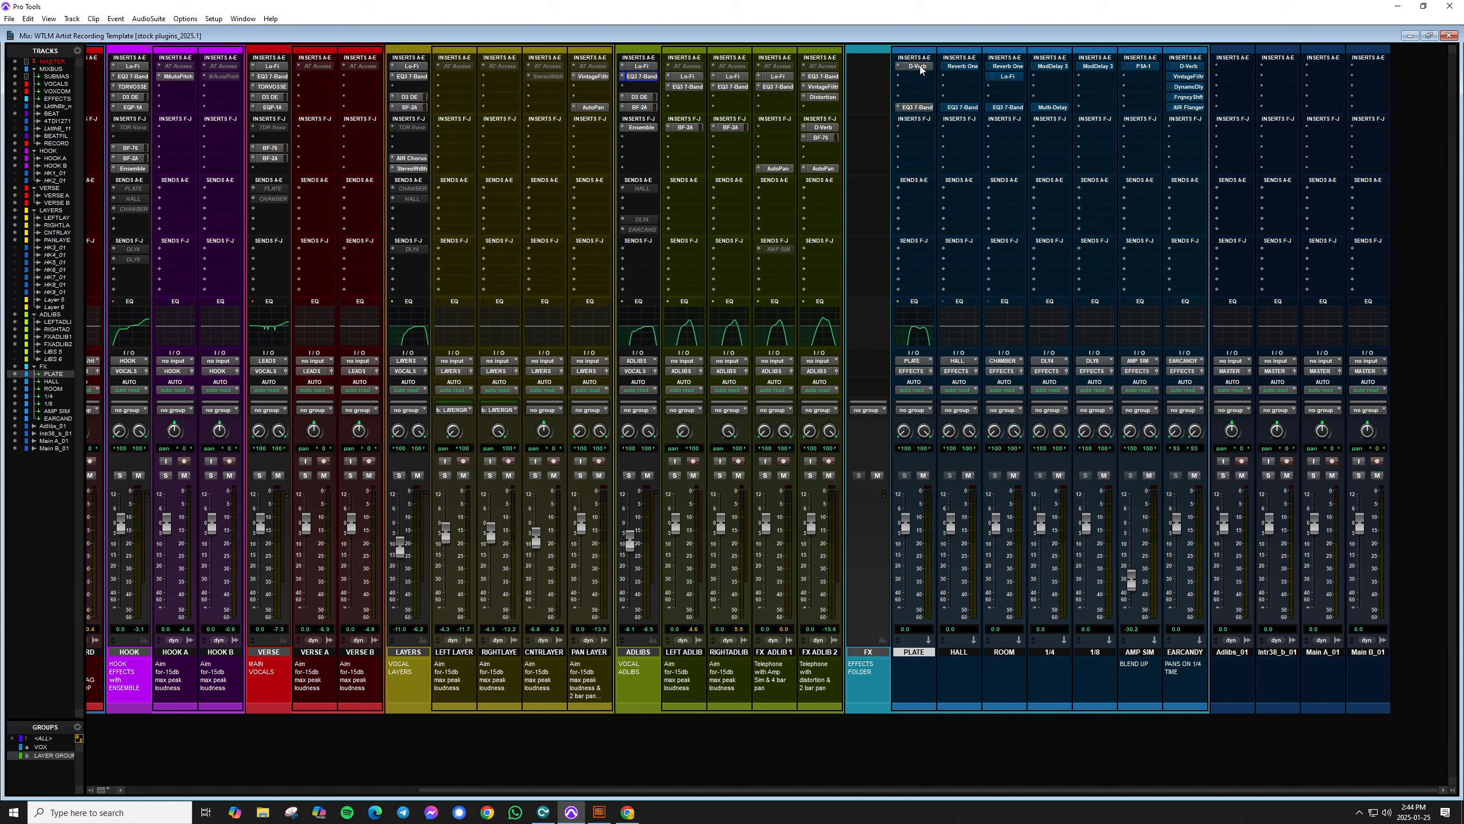
{"action": "left_click", "coordinate": [970, 68], "text": "ctrl+super"}
{"action": "left_click", "coordinate": [995, 68], "text": "ctrl+super"}
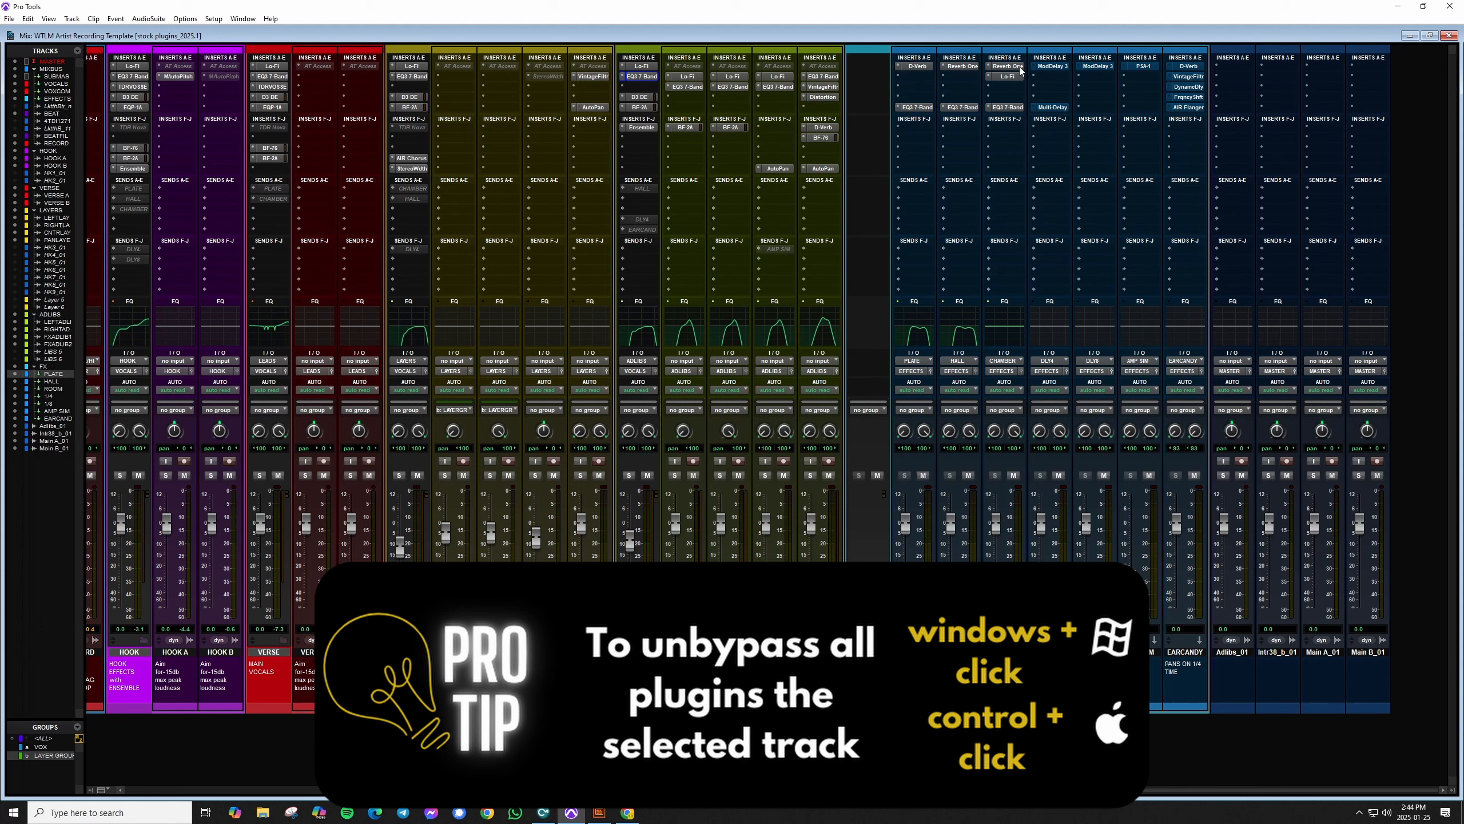
{"action": "left_click", "coordinate": [1049, 68], "text": "ctrl+super"}
{"action": "left_click", "coordinate": [1100, 68], "text": "ctrl+super"}
{"action": "left_click", "coordinate": [1155, 68], "text": "ctrl+super"}
{"action": "left_click", "coordinate": [1195, 68], "text": "ctrl+super"}
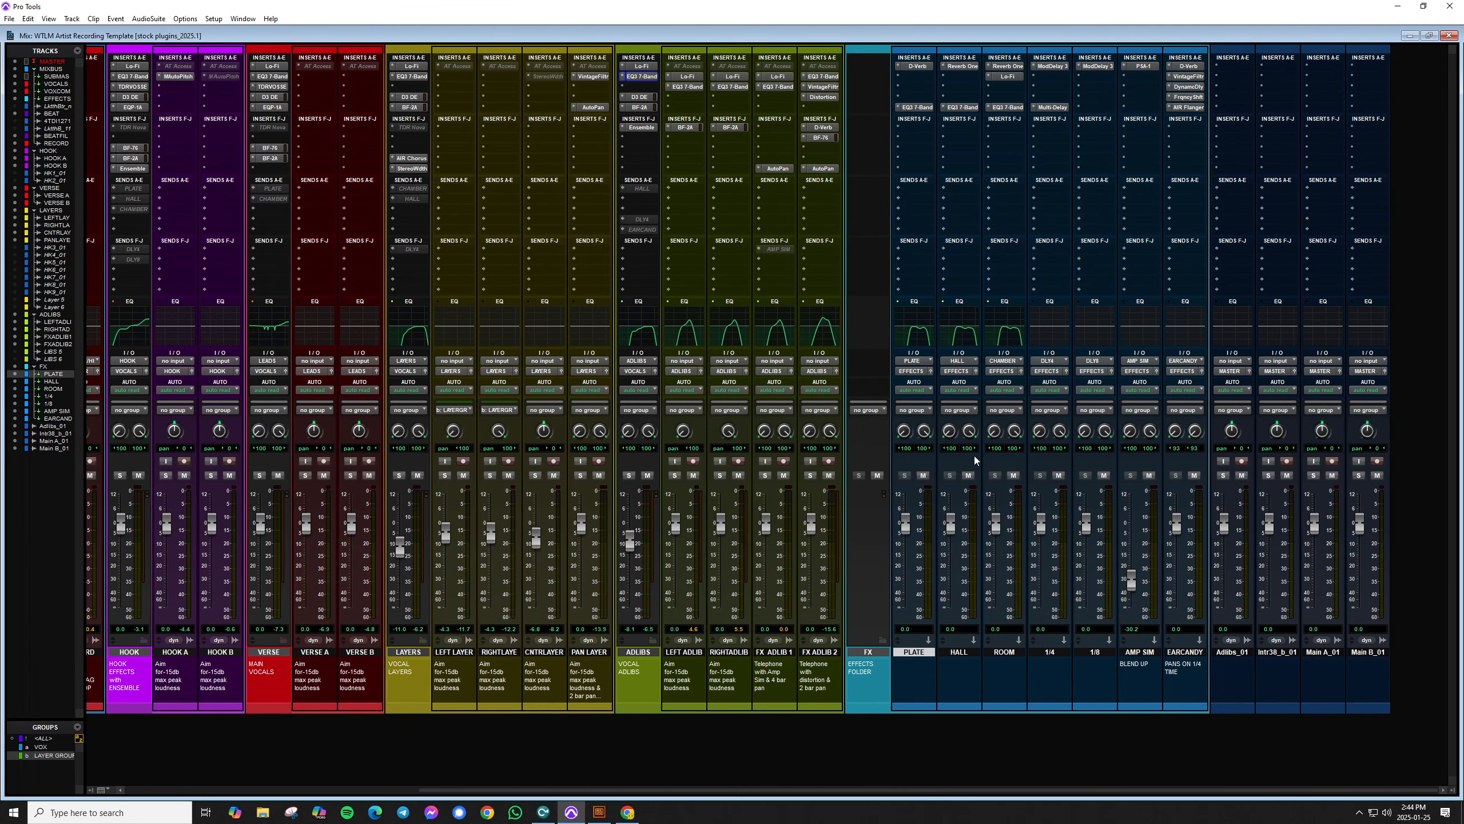
Step: Activate the PLATE, HALL and CHAMBER sends on the HOOK track
{"action": "scroll", "coordinate": [974, 460], "scroll_direction": "left", "scroll_amount": 6}
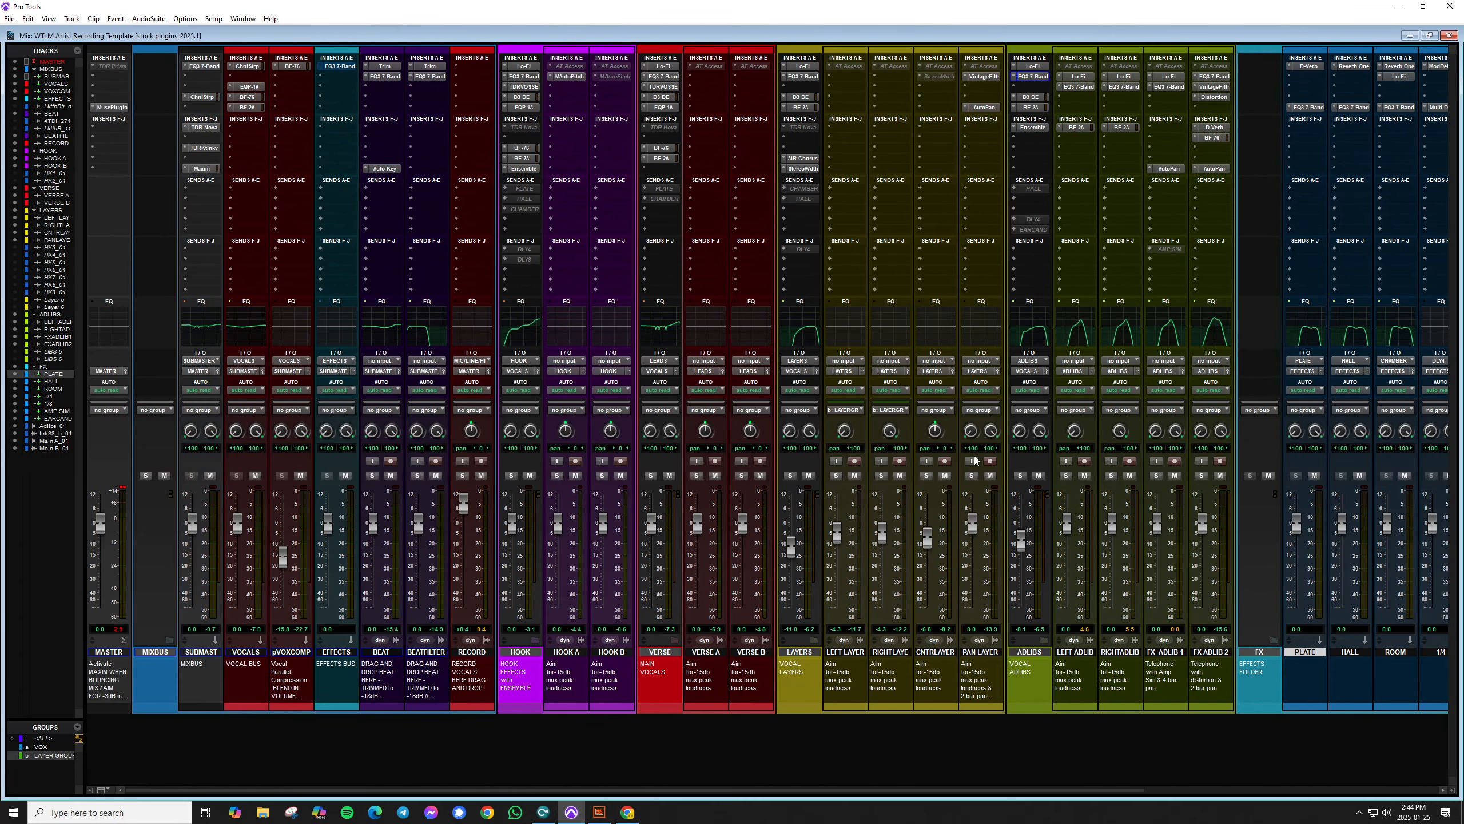
{"action": "left_click", "coordinate": [525, 190], "text": "ctrl+super"}
{"action": "left_click", "coordinate": [527, 198], "text": "ctrl+super"}
{"action": "left_click", "coordinate": [527, 209], "text": "ctrl+super"}
Step: Select the HK1 section of the timeline, from bar 33 to bar 49
{"action": "key", "text": "ctrl+equal"}
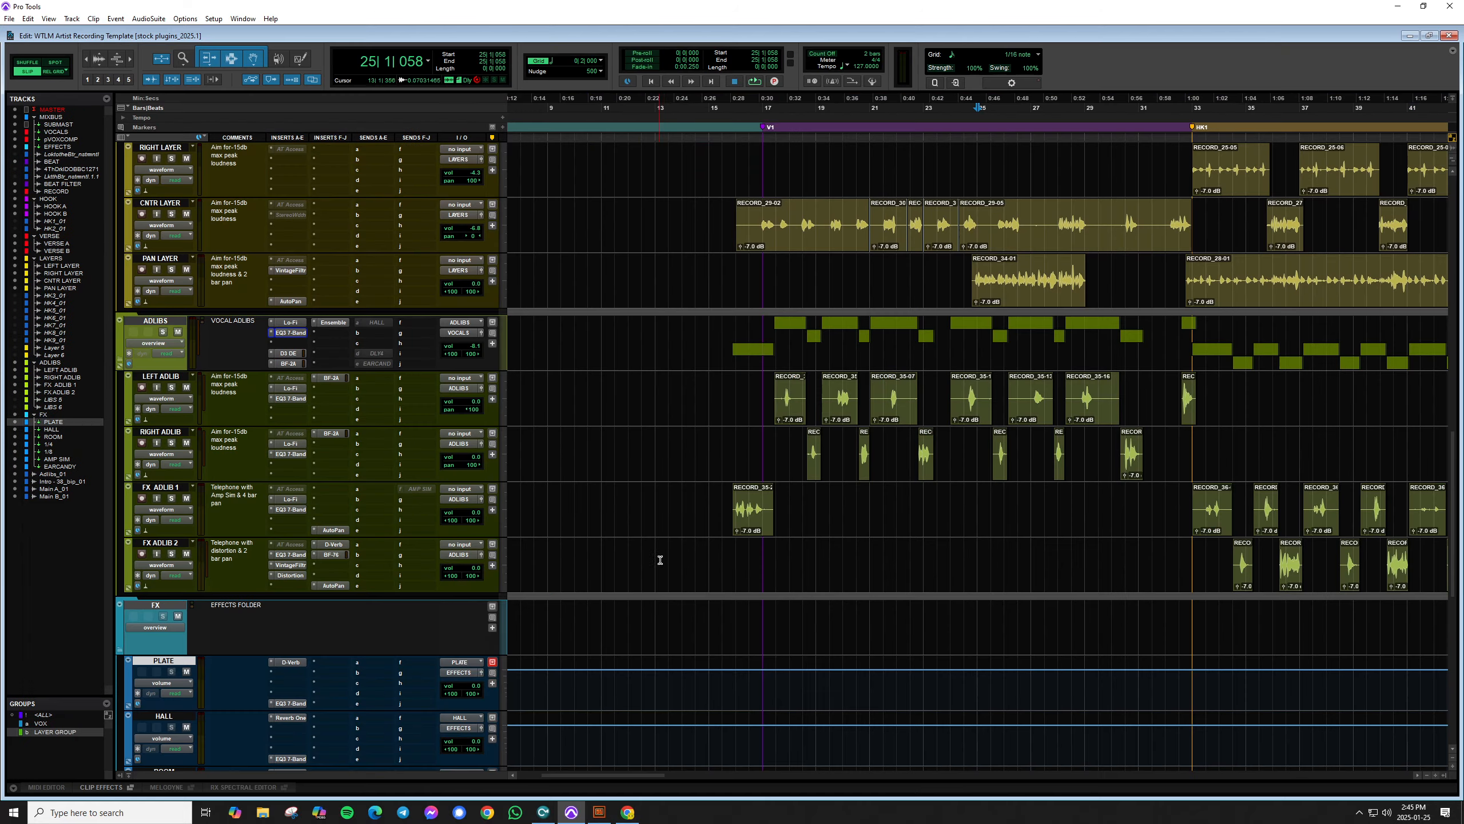
{"action": "scroll", "coordinate": [1214, 182], "scroll_direction": "right", "scroll_amount": 5}
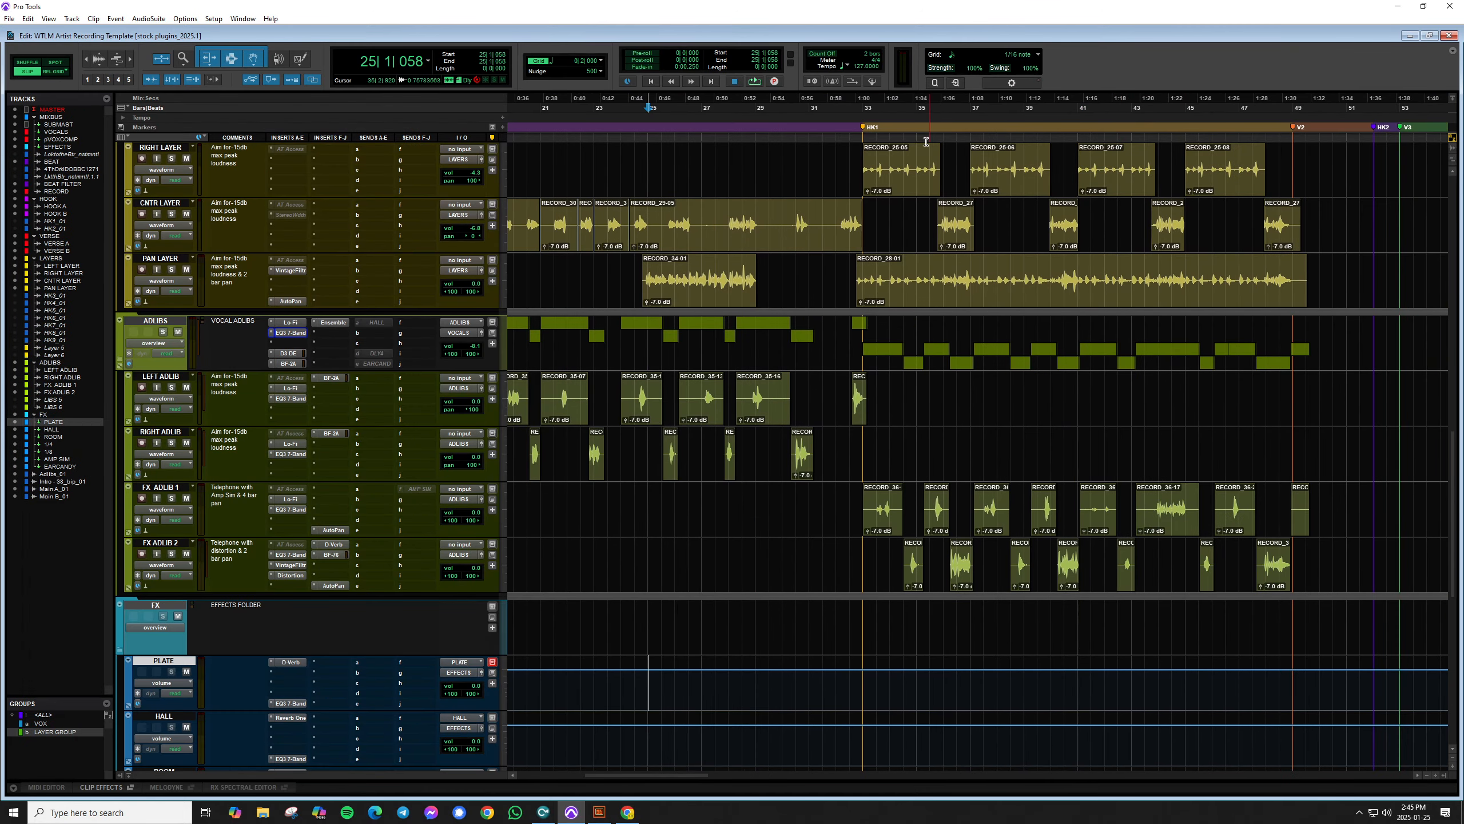
{"action": "left_click", "coordinate": [974, 125]}
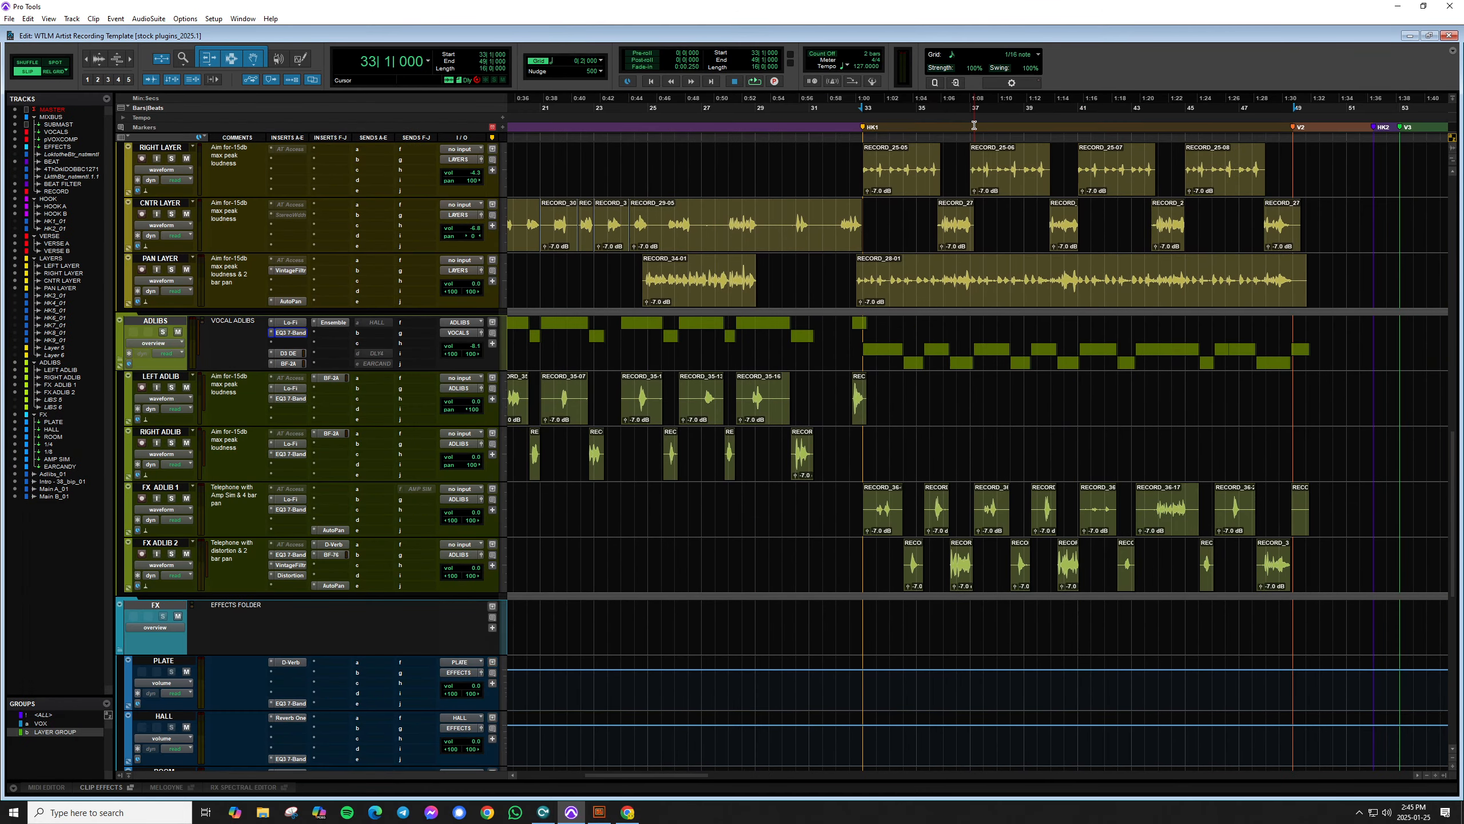
{"action": "key", "text": "ctrl+equal"}
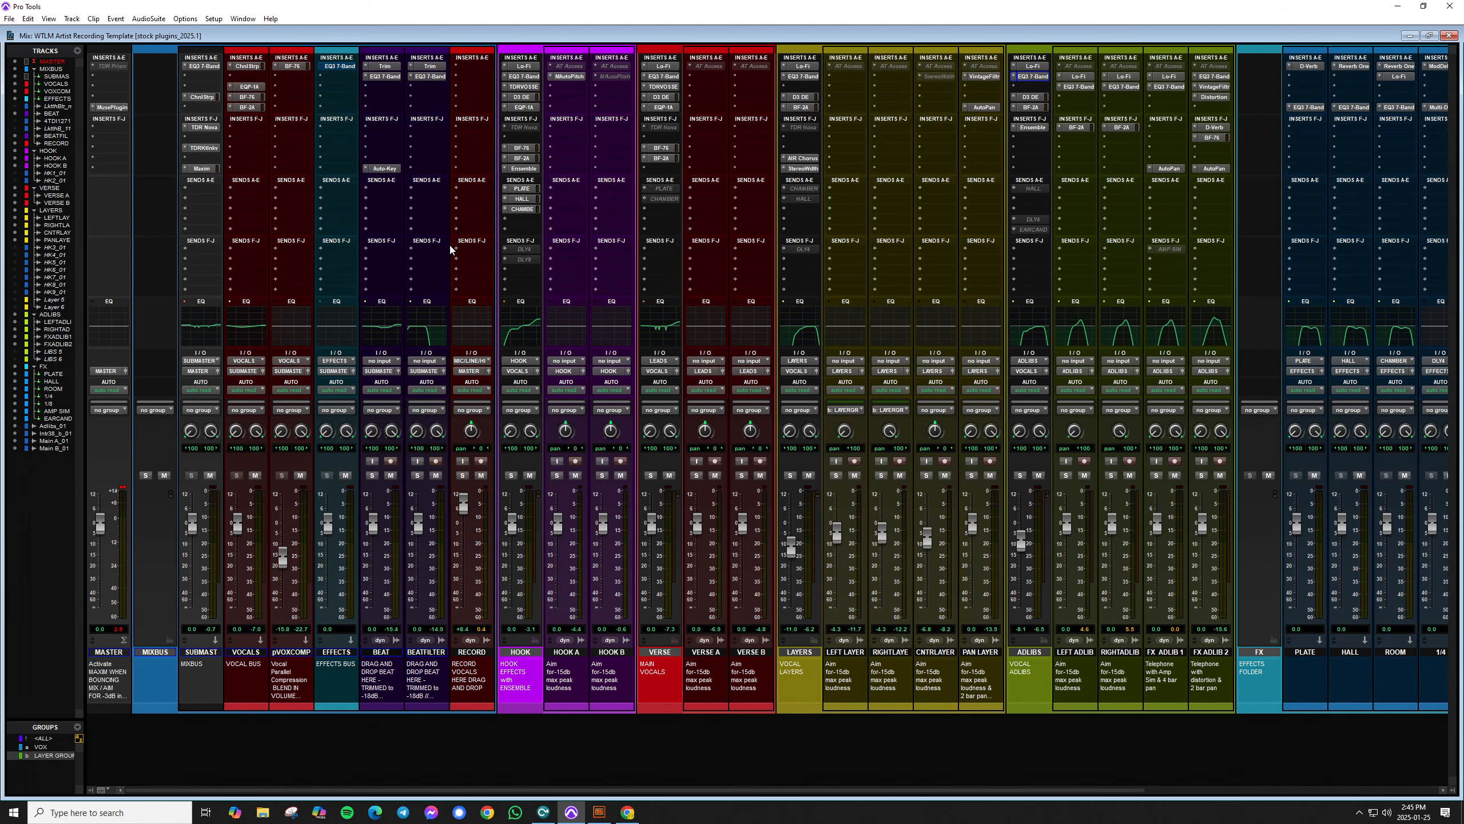
Step: Locate the EFFECTS bus and examine the curve and filter settings of its EQ3 7-Band
{"action": "left_click", "coordinate": [338, 652]}
{"action": "key", "text": "ctrl+equal"}
{"action": "scroll", "coordinate": [778, 402], "scroll_direction": "up", "scroll_amount": 2}
{"action": "scroll", "coordinate": [779, 403], "scroll_direction": "up", "scroll_amount": 10}
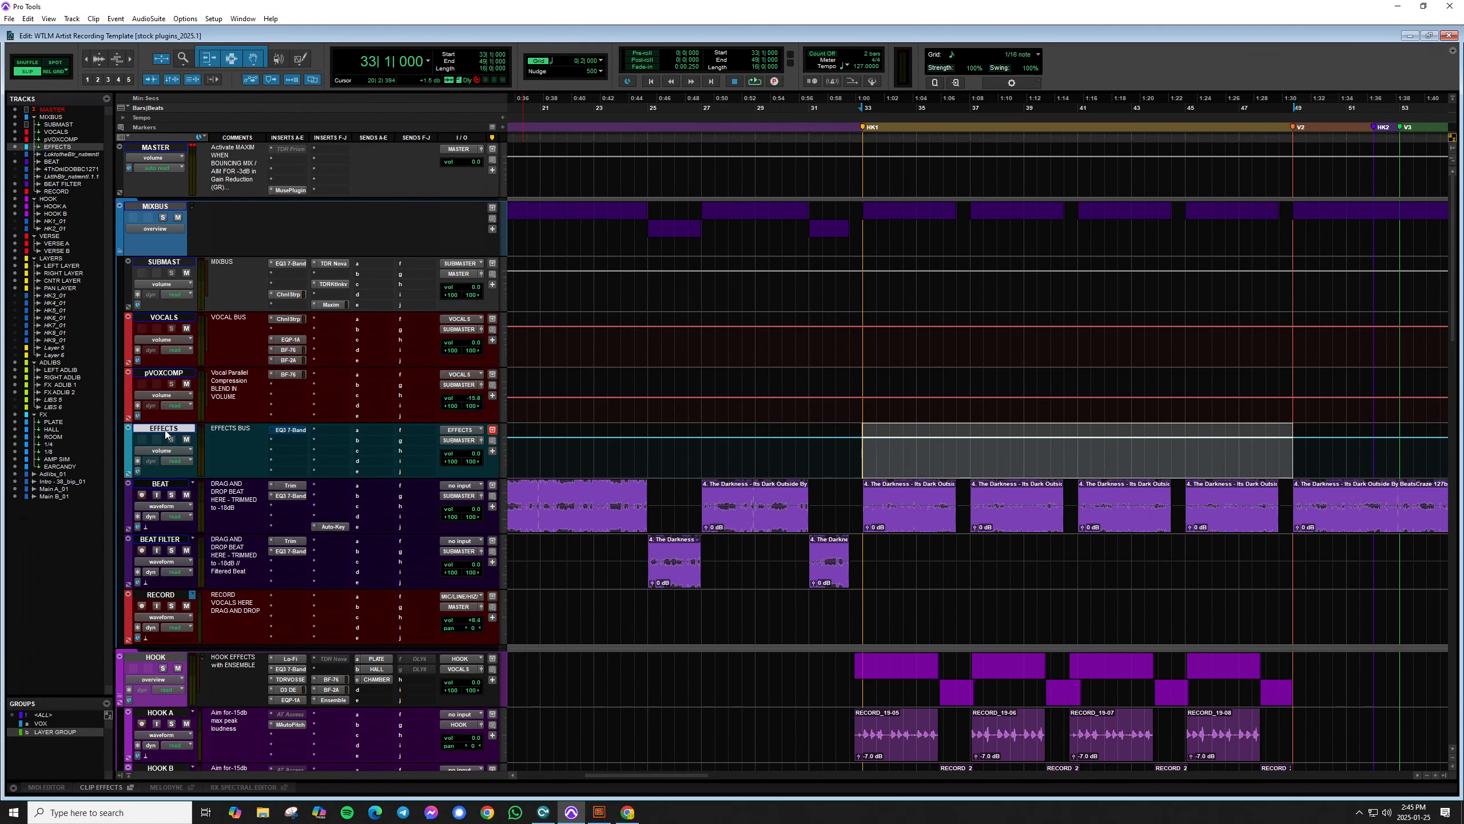
{"action": "key", "text": "ctrl+equal"}
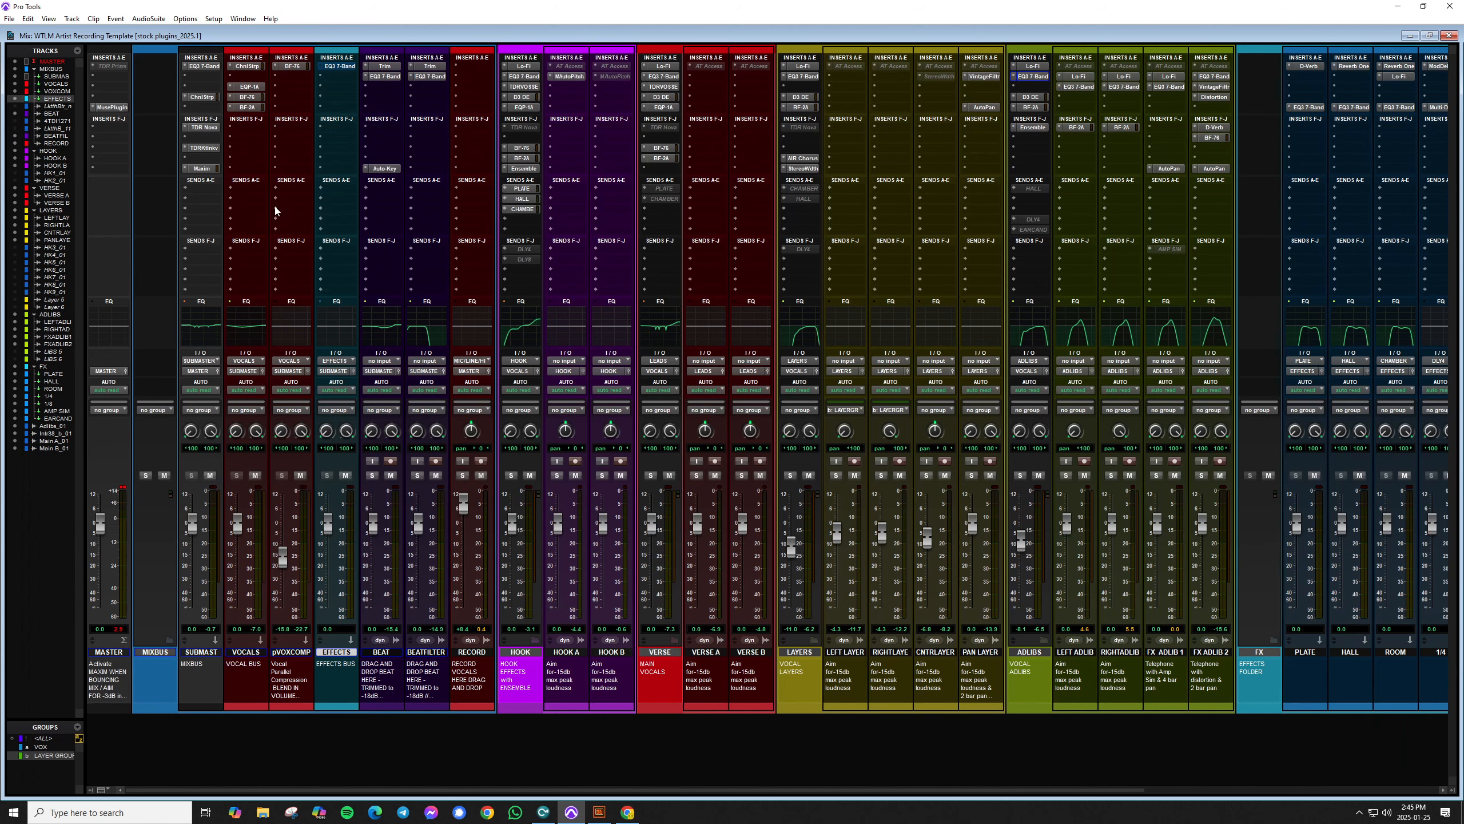
{"action": "left_click", "coordinate": [338, 67]}
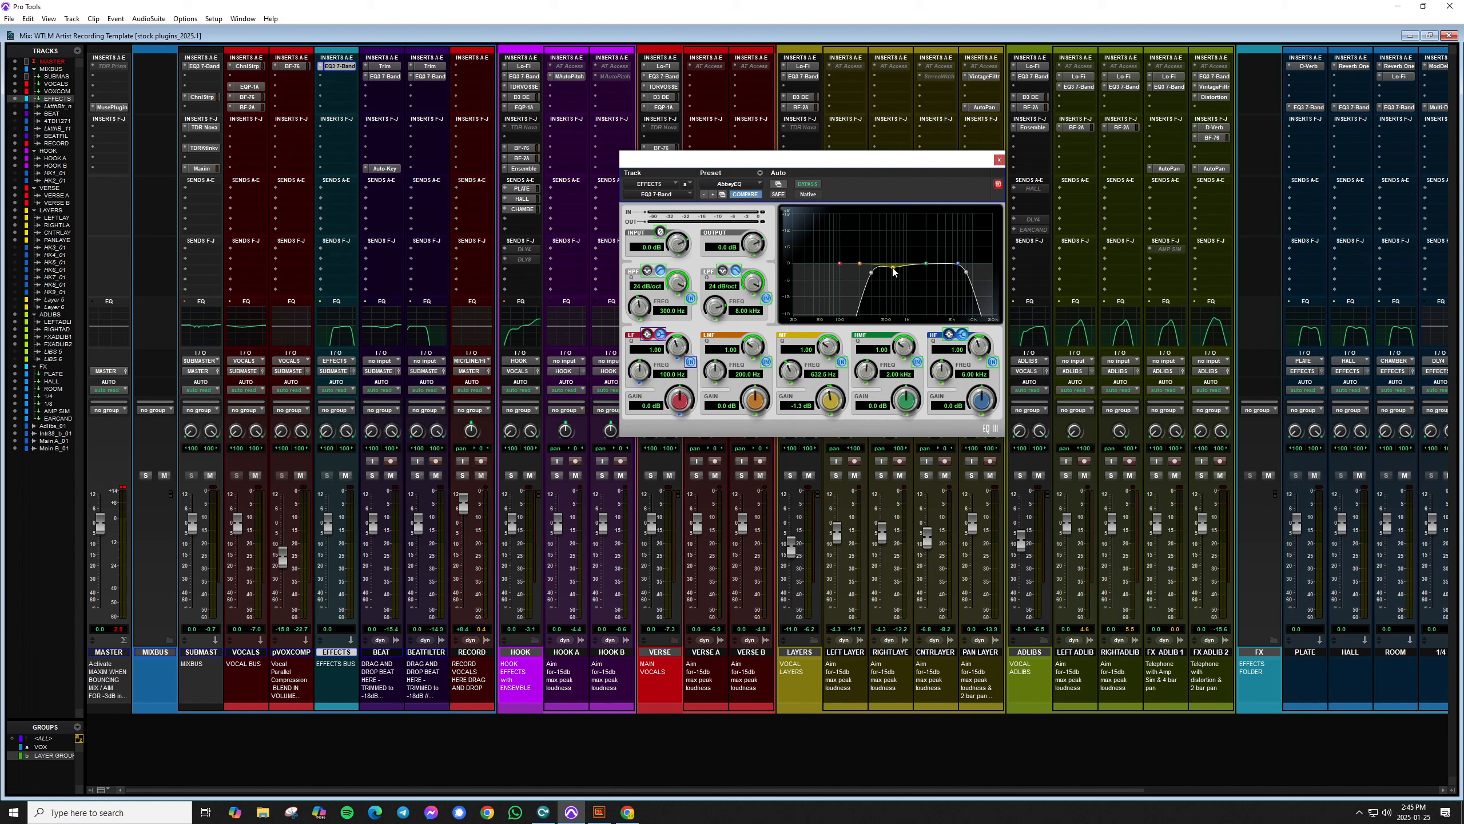
{"action": "left_click_drag", "start_coordinate": [980, 158], "coordinate": [940, 139]}
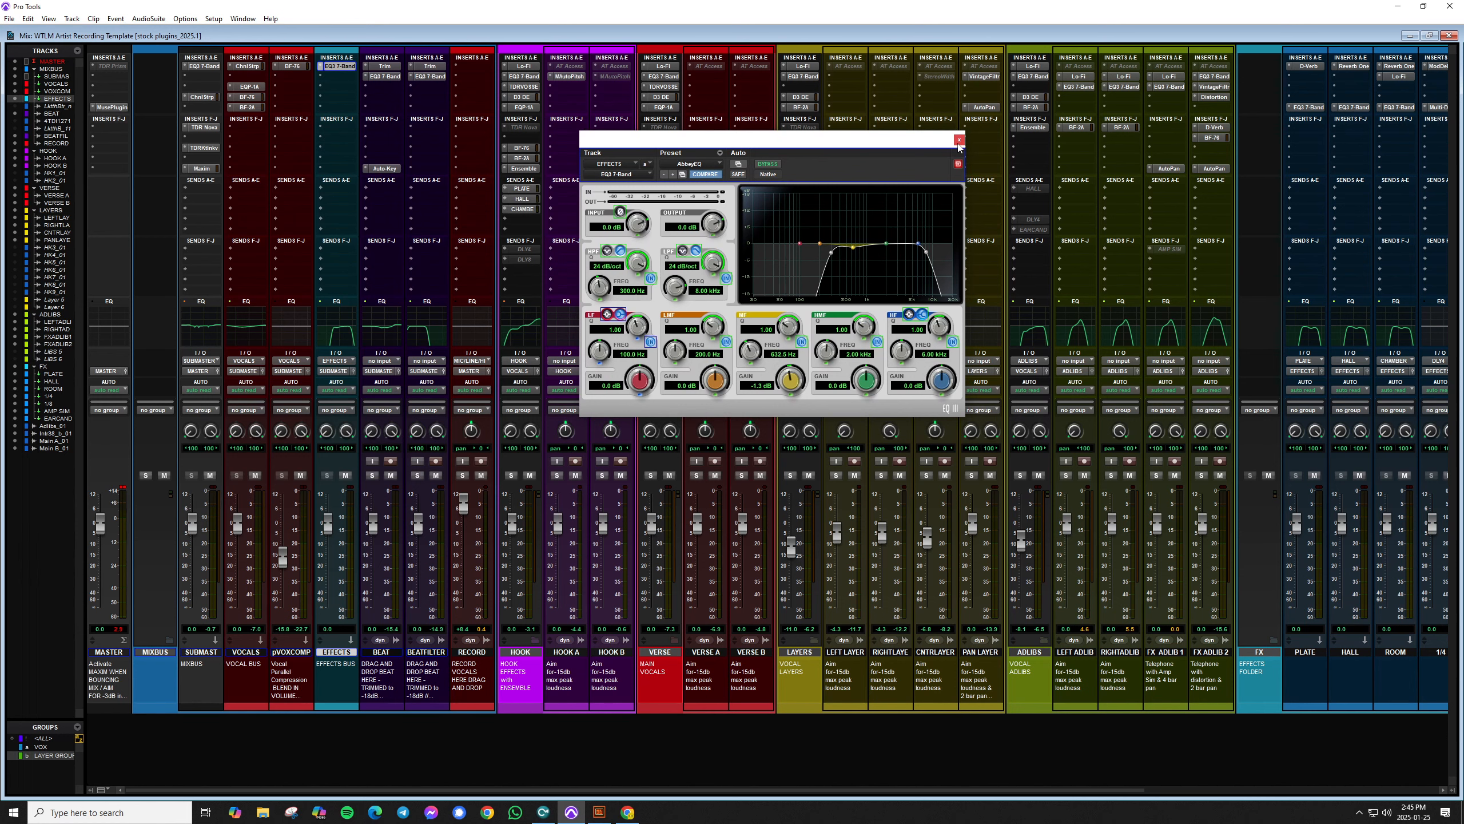
{"action": "left_click", "coordinate": [959, 141]}
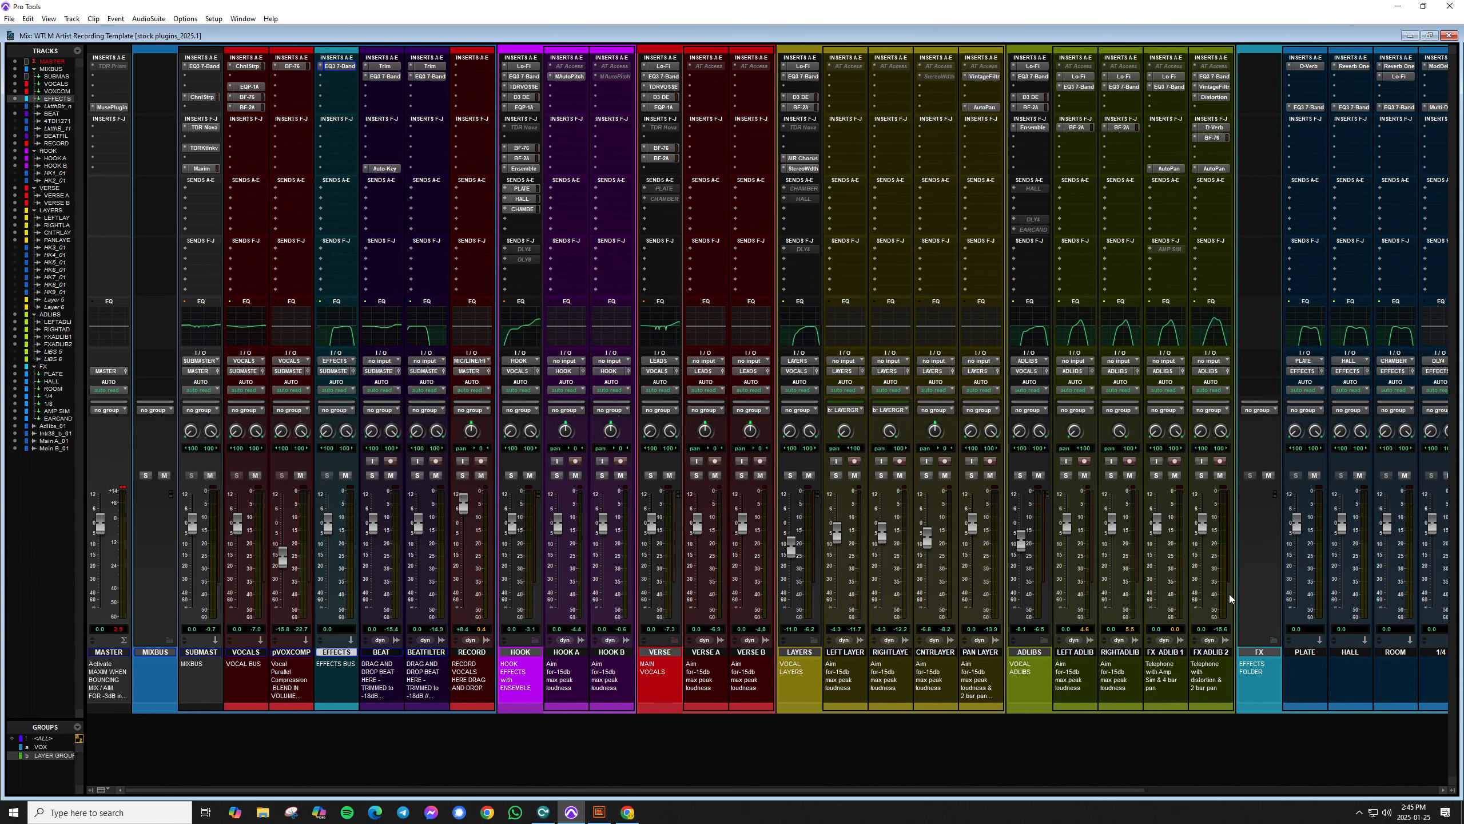
Step: Open the level fader of HOOK's PLATE send and mute the HALL and CHAMBER sends
{"action": "left_click", "coordinate": [523, 190]}
{"action": "key", "text": "ctrl+equal"}
{"action": "key", "text": "ctrl+equal"}
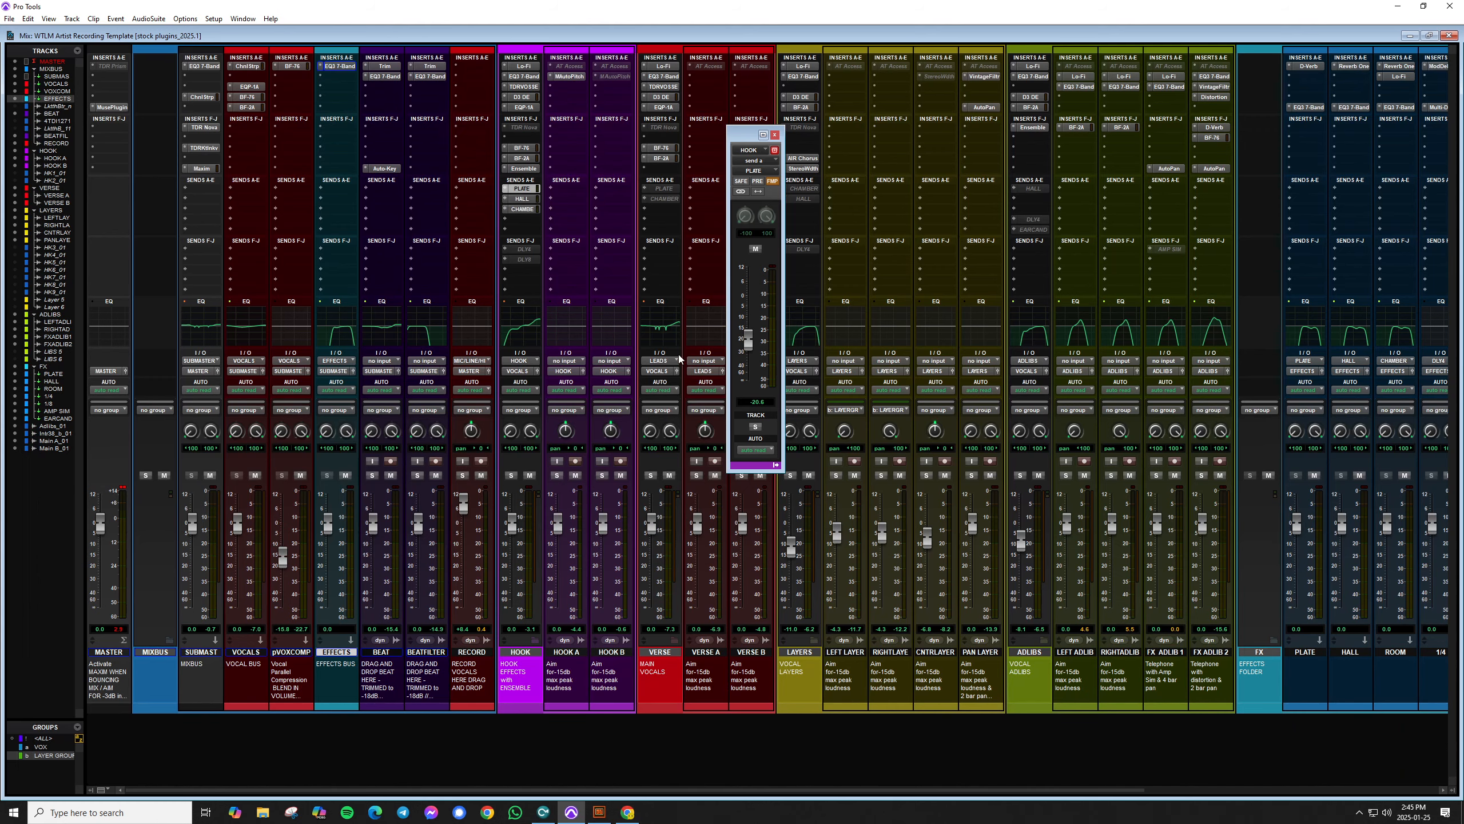
{"action": "left_click_drag", "start_coordinate": [524, 200], "coordinate": [523, 212]}
Step: Play the HK1 section in the Edit window and solo the HOOK track
{"action": "key", "text": "ctrl+equal"}
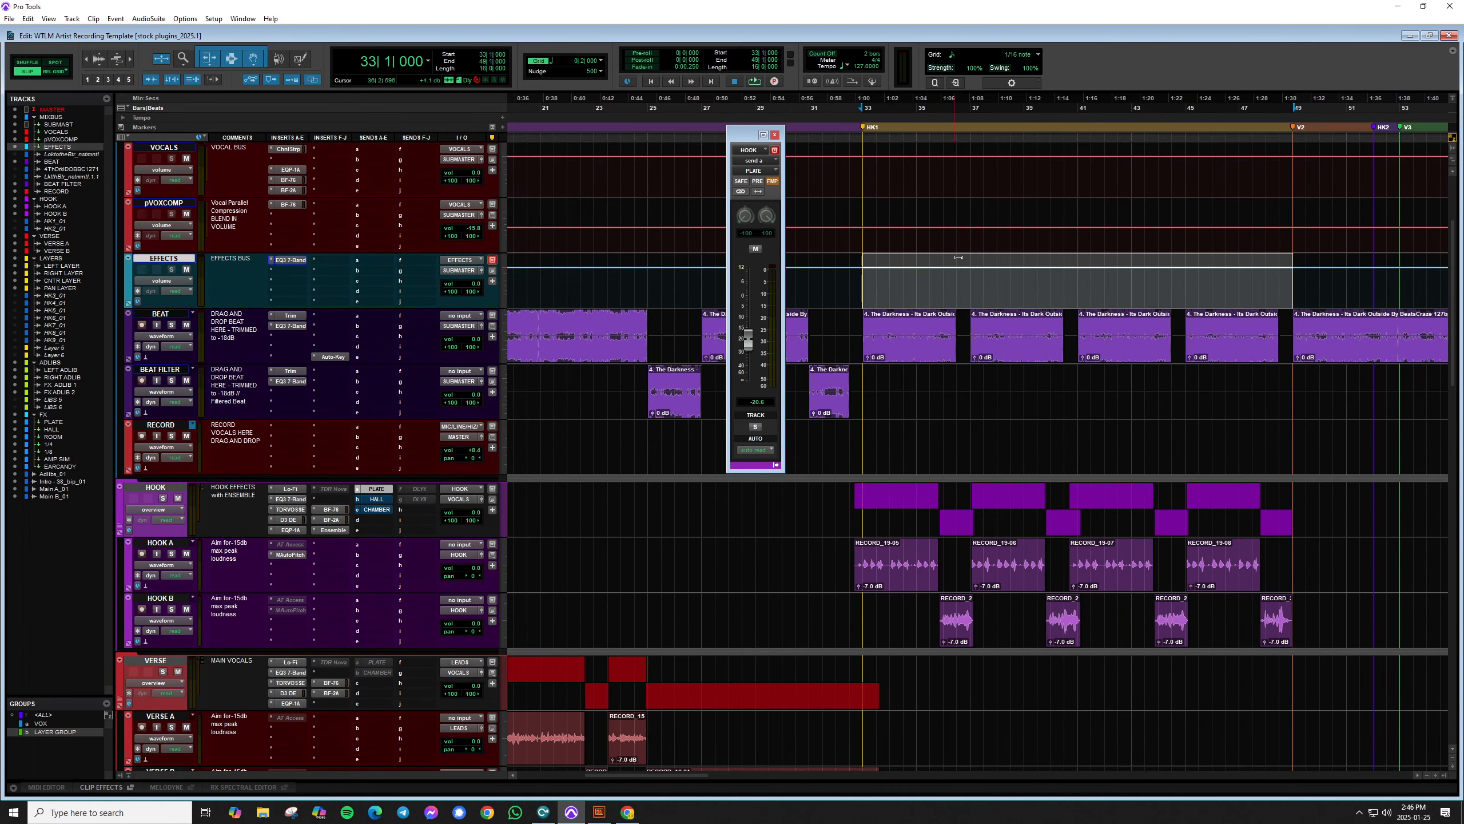
{"action": "scroll", "coordinate": [963, 173], "scroll_direction": "right", "scroll_amount": 3}
{"action": "key", "text": "space"}
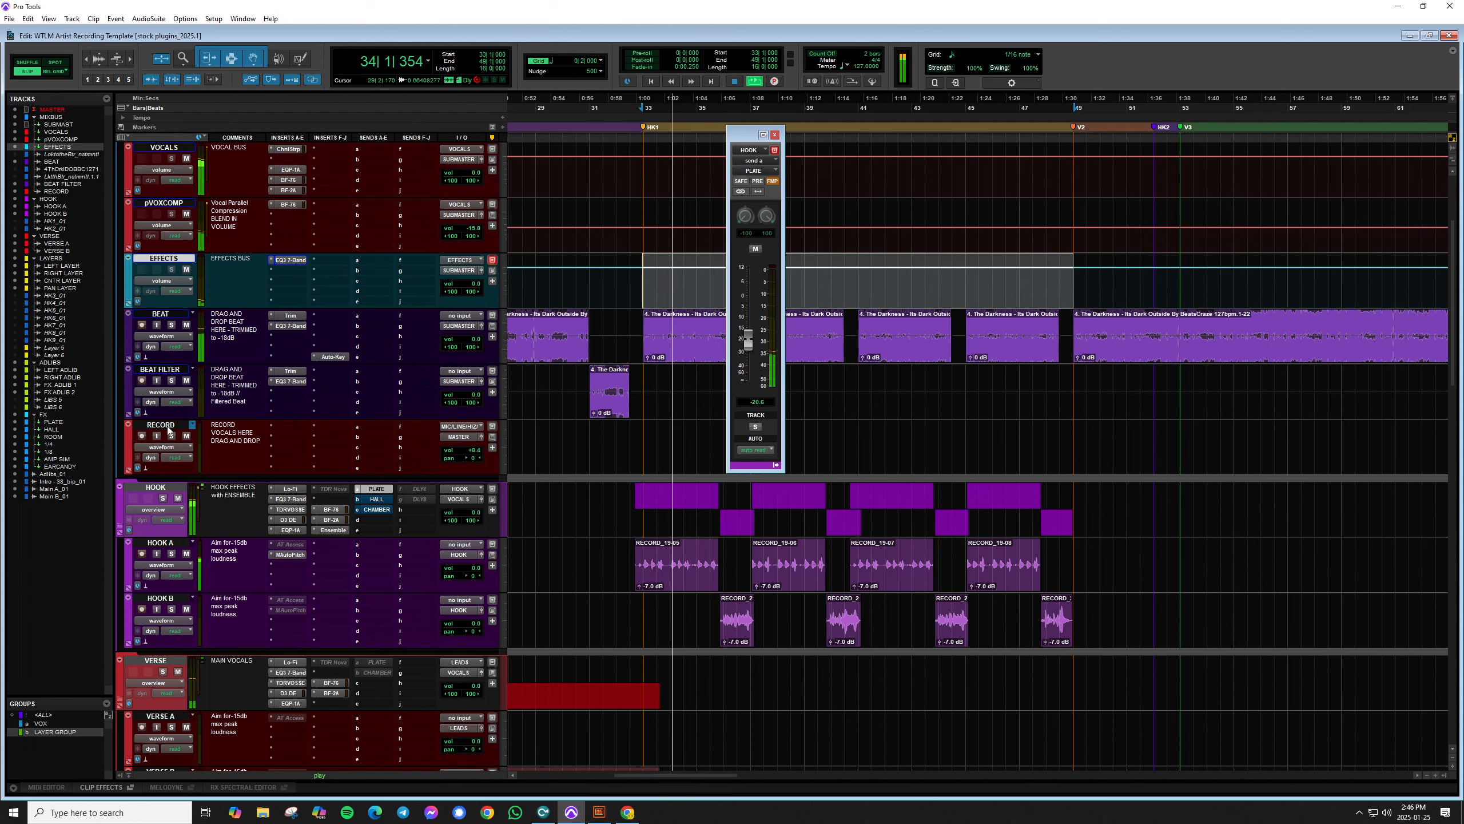
{"action": "scroll", "coordinate": [189, 346], "scroll_direction": "down", "scroll_amount": 3}
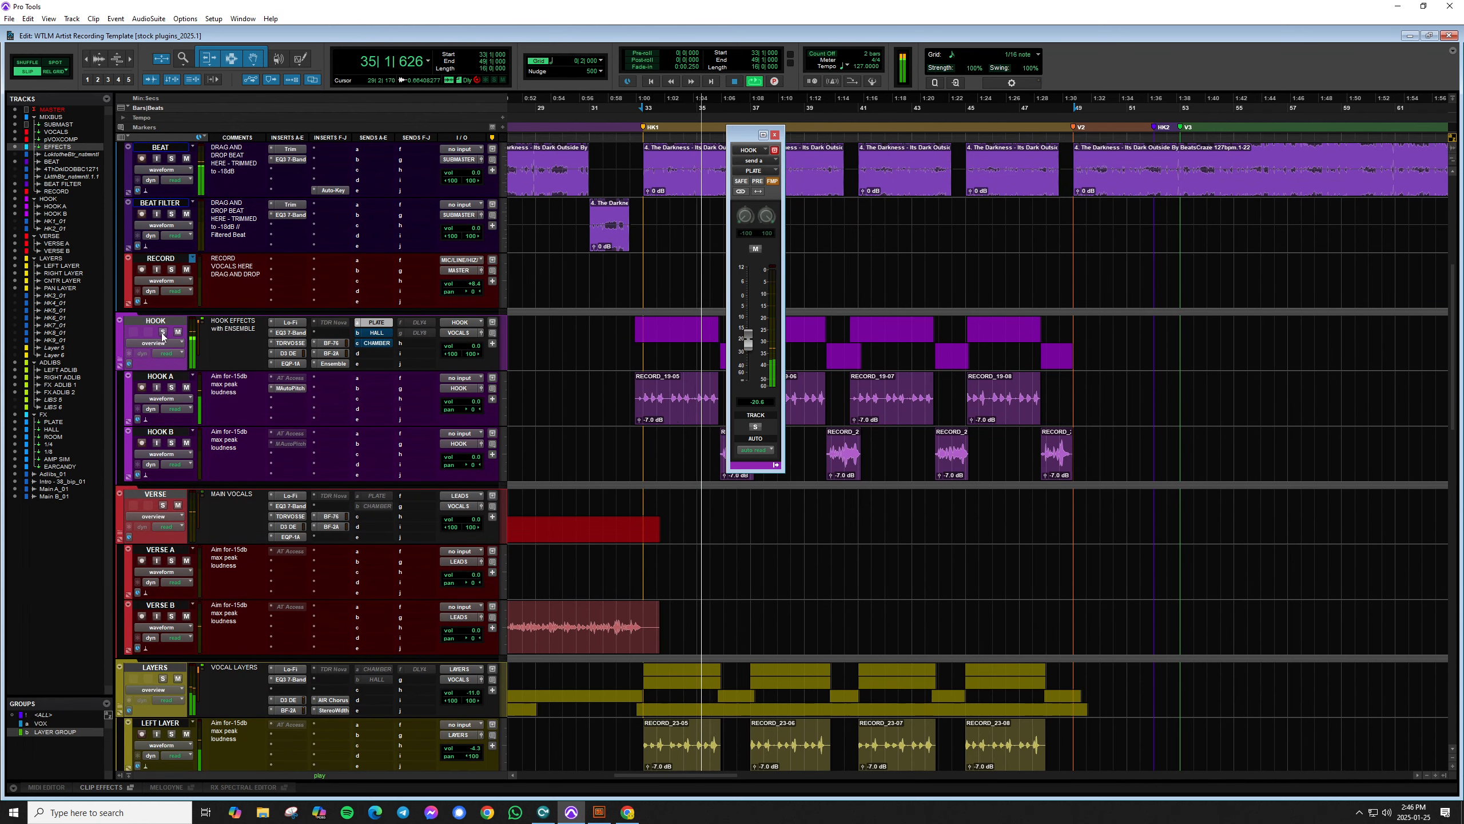
{"action": "left_click", "coordinate": [755, 426]}
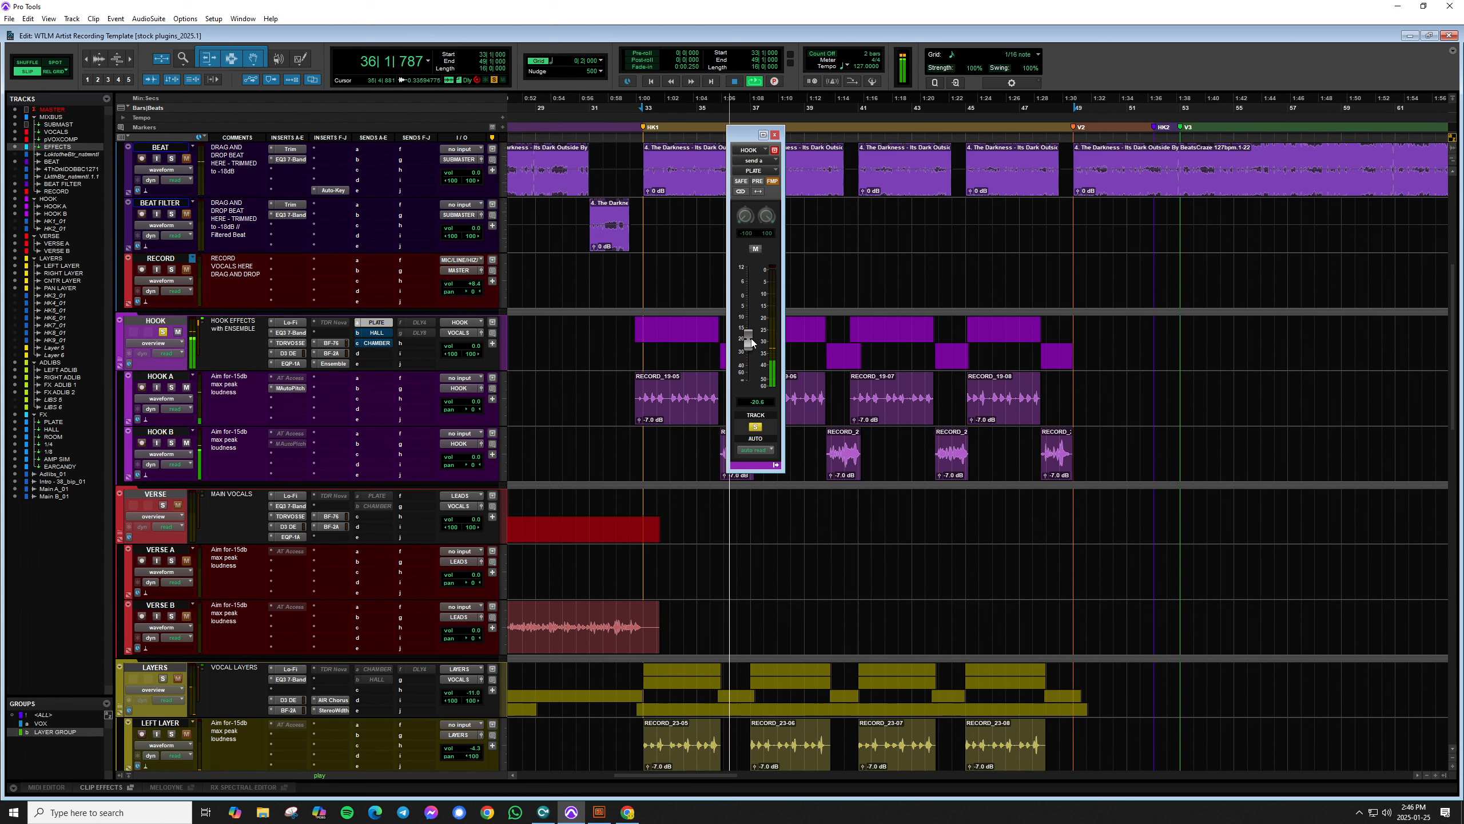
Step: Raise HOOK's PLATE send to about -14.5 dB, stop playback, and move the send window clear of the hook clips
{"action": "mouse_move", "coordinate": [748, 340]}
{"action": "left_mouse_down"}
{"action": "mouse_move", "coordinate": [749, 302]}
{"action": "mouse_move", "coordinate": [750, 332]}
{"action": "left_mouse_up"}
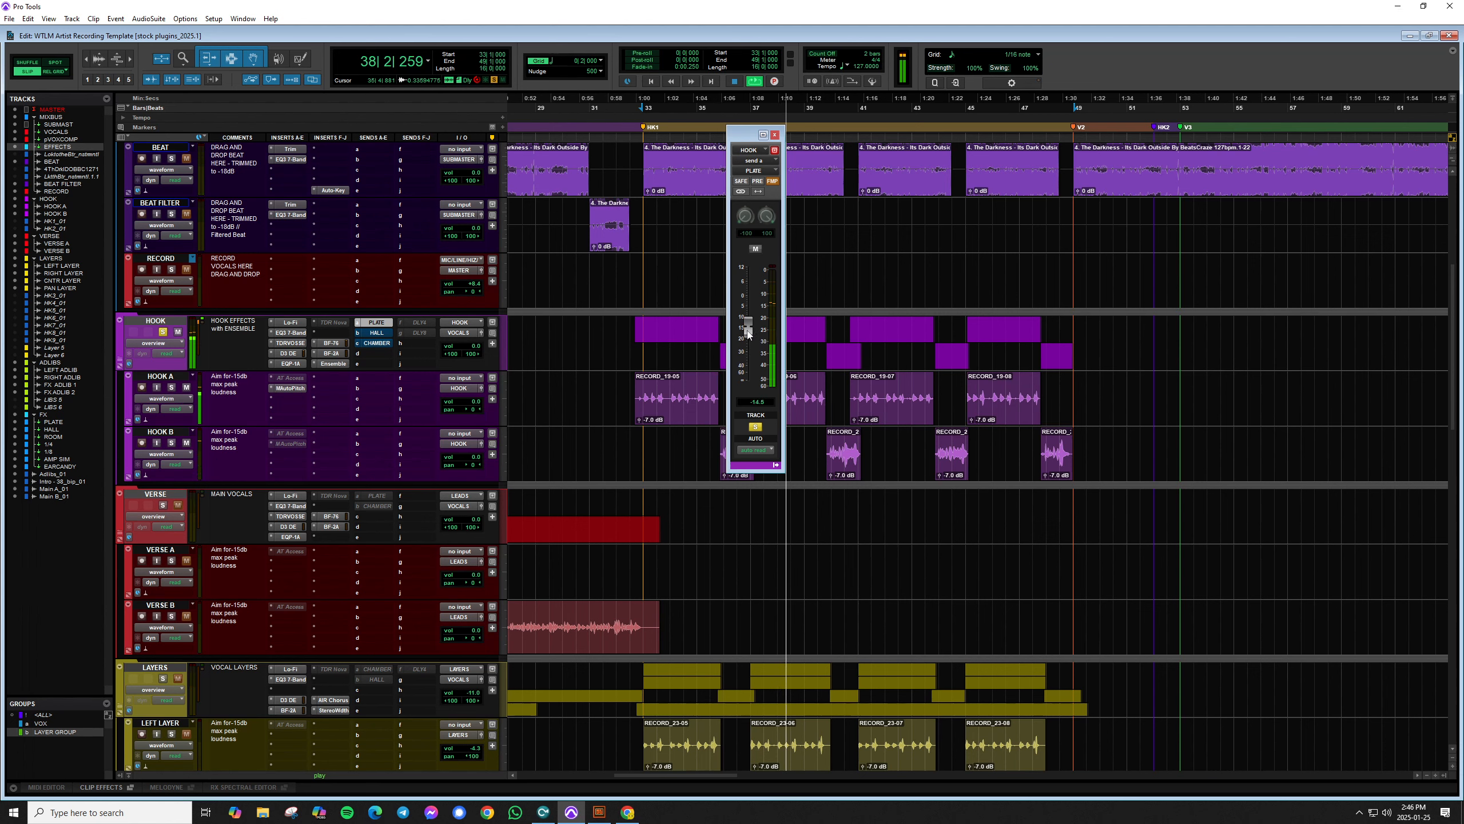
{"action": "key", "text": "space"}
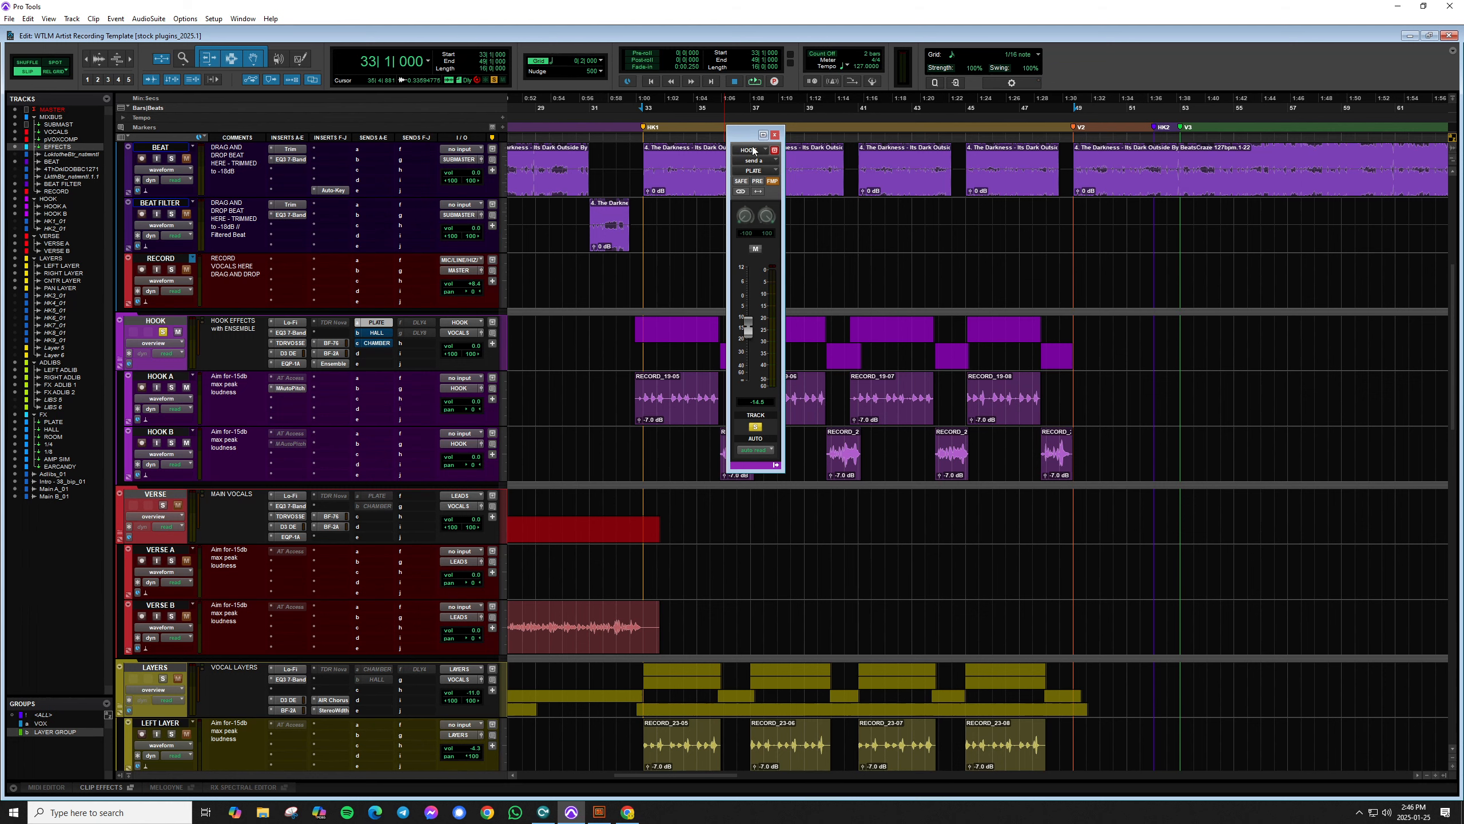
{"action": "left_click_drag", "start_coordinate": [751, 137], "coordinate": [741, 46]}
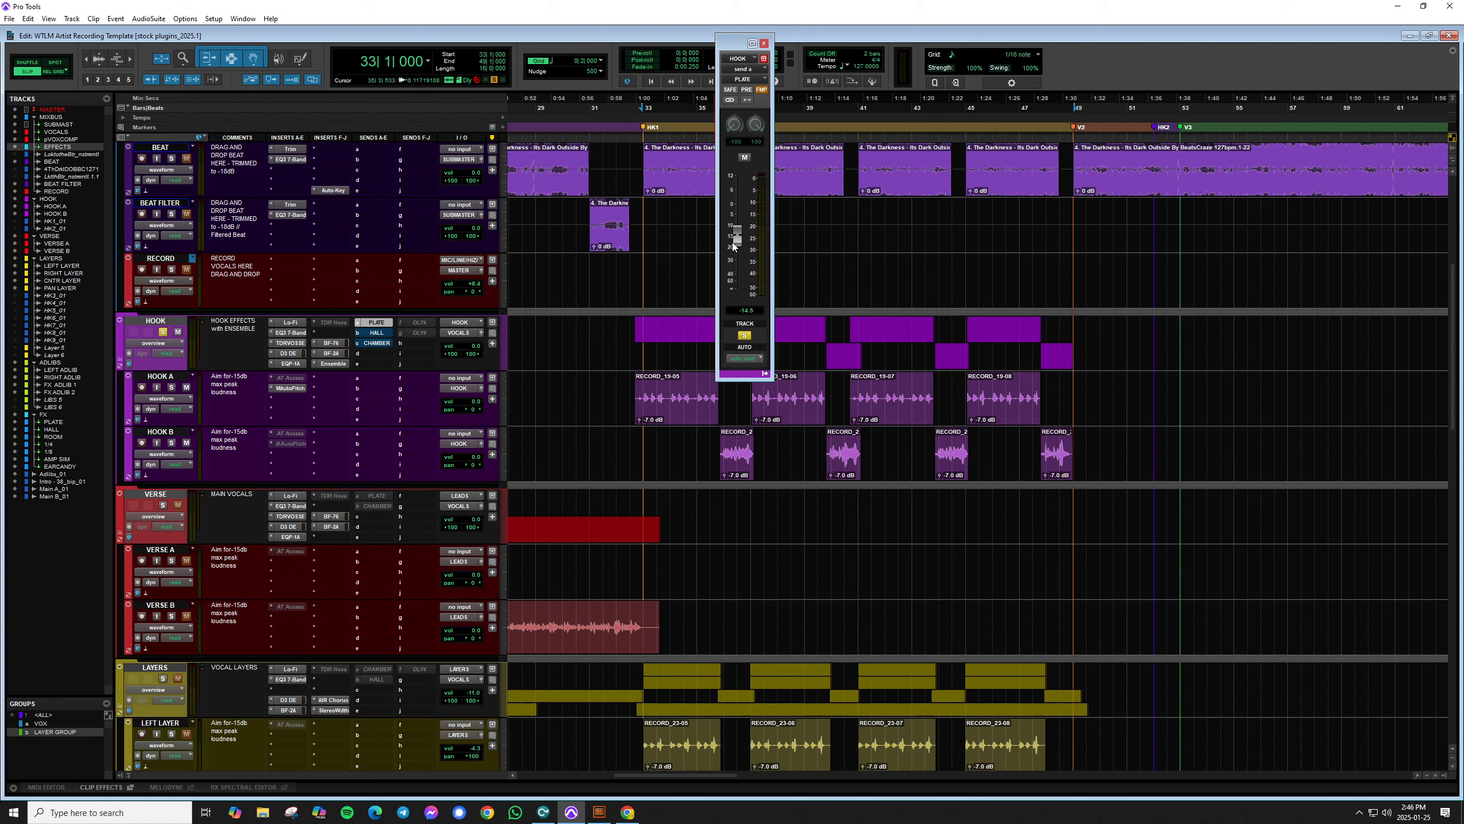
Step: Audition HOOK's PLATE send level from low upwards during playback, bringing it to about -10.6 dB
{"action": "left_click_drag", "start_coordinate": [738, 236], "coordinate": [740, 254]}
{"action": "key", "text": "space"}
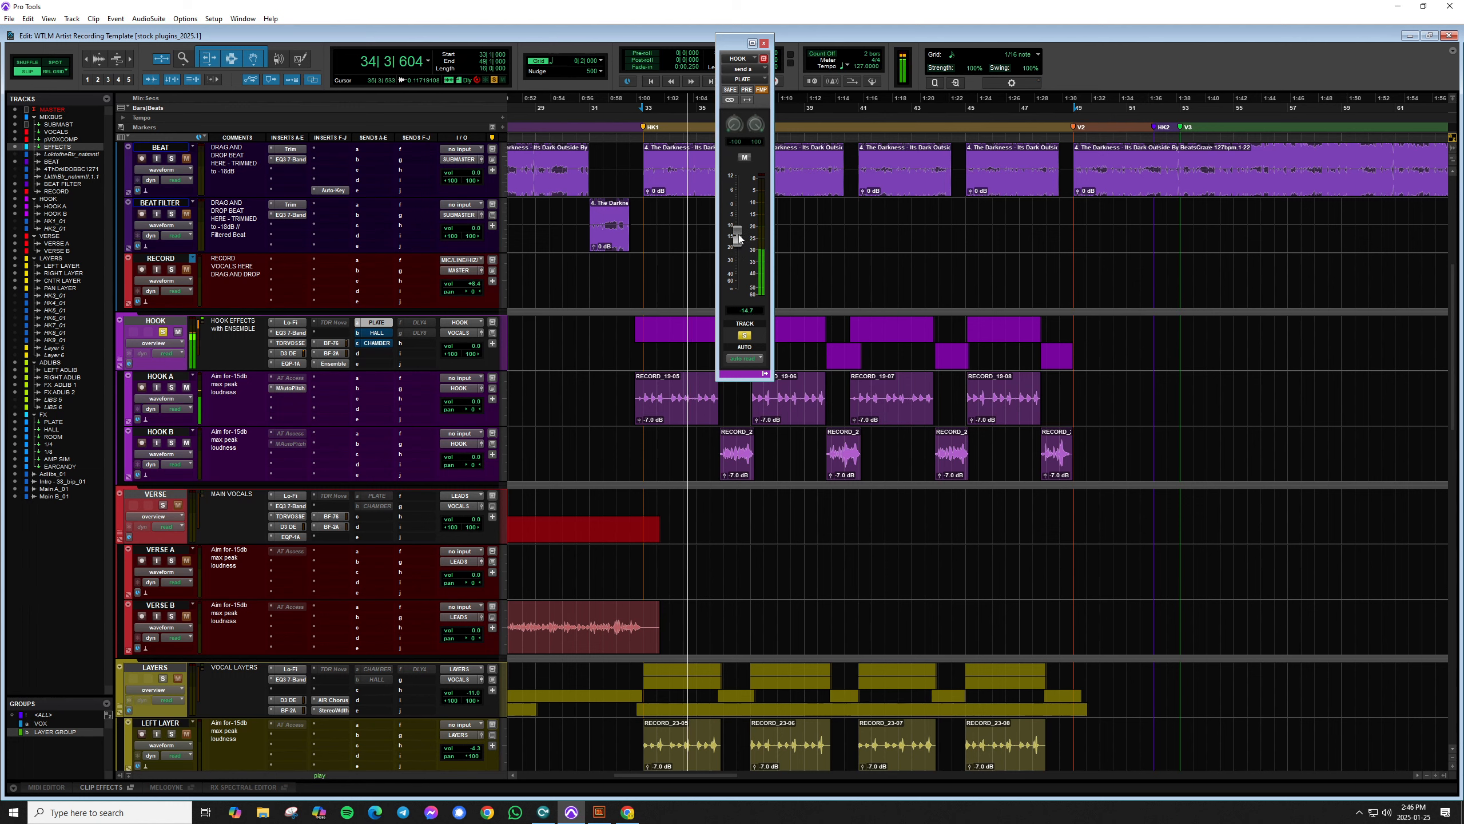
{"action": "left_click_drag", "start_coordinate": [739, 251], "coordinate": [739, 231]}
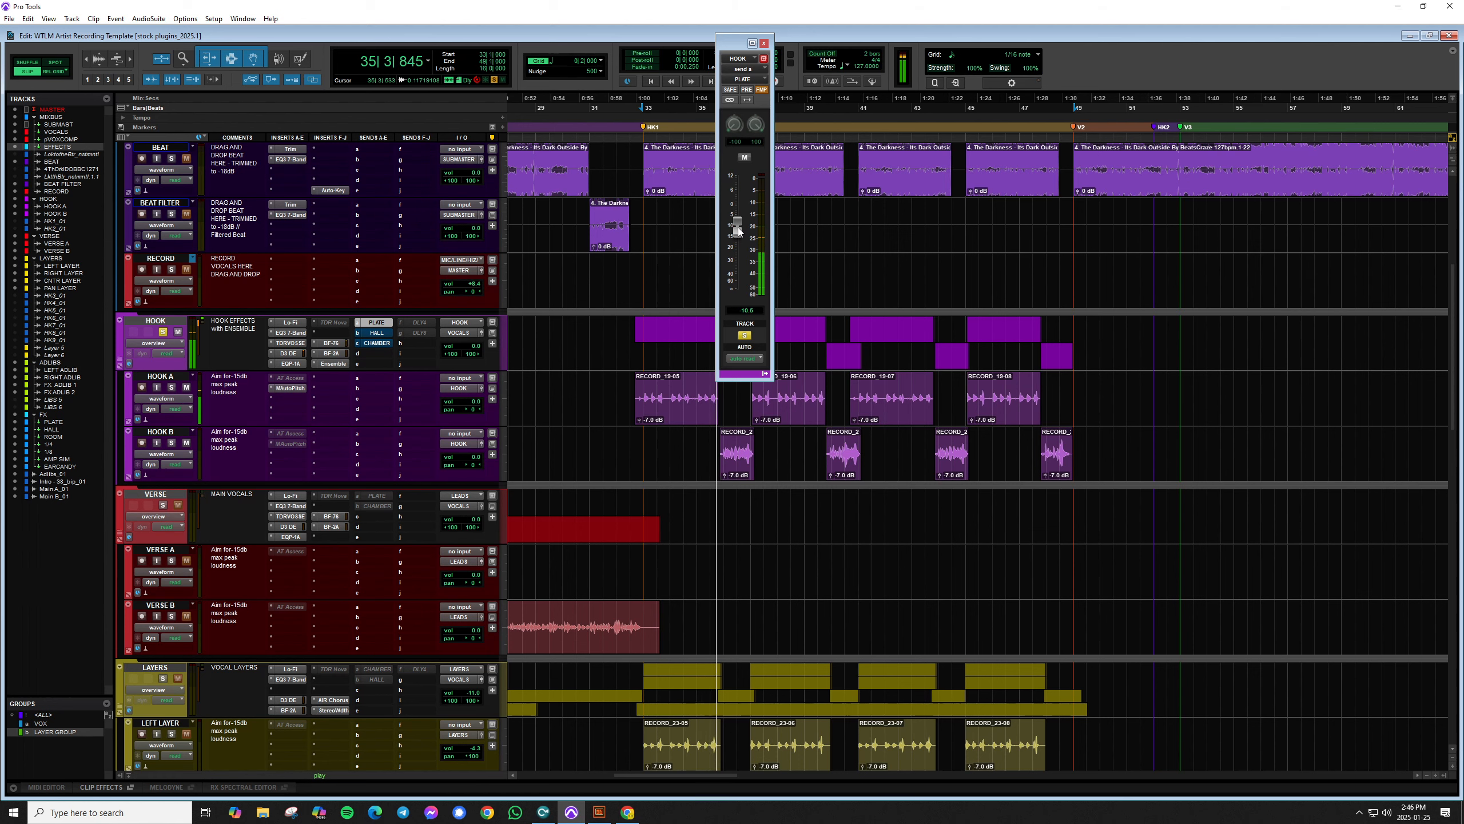
{"action": "key", "text": "space"}
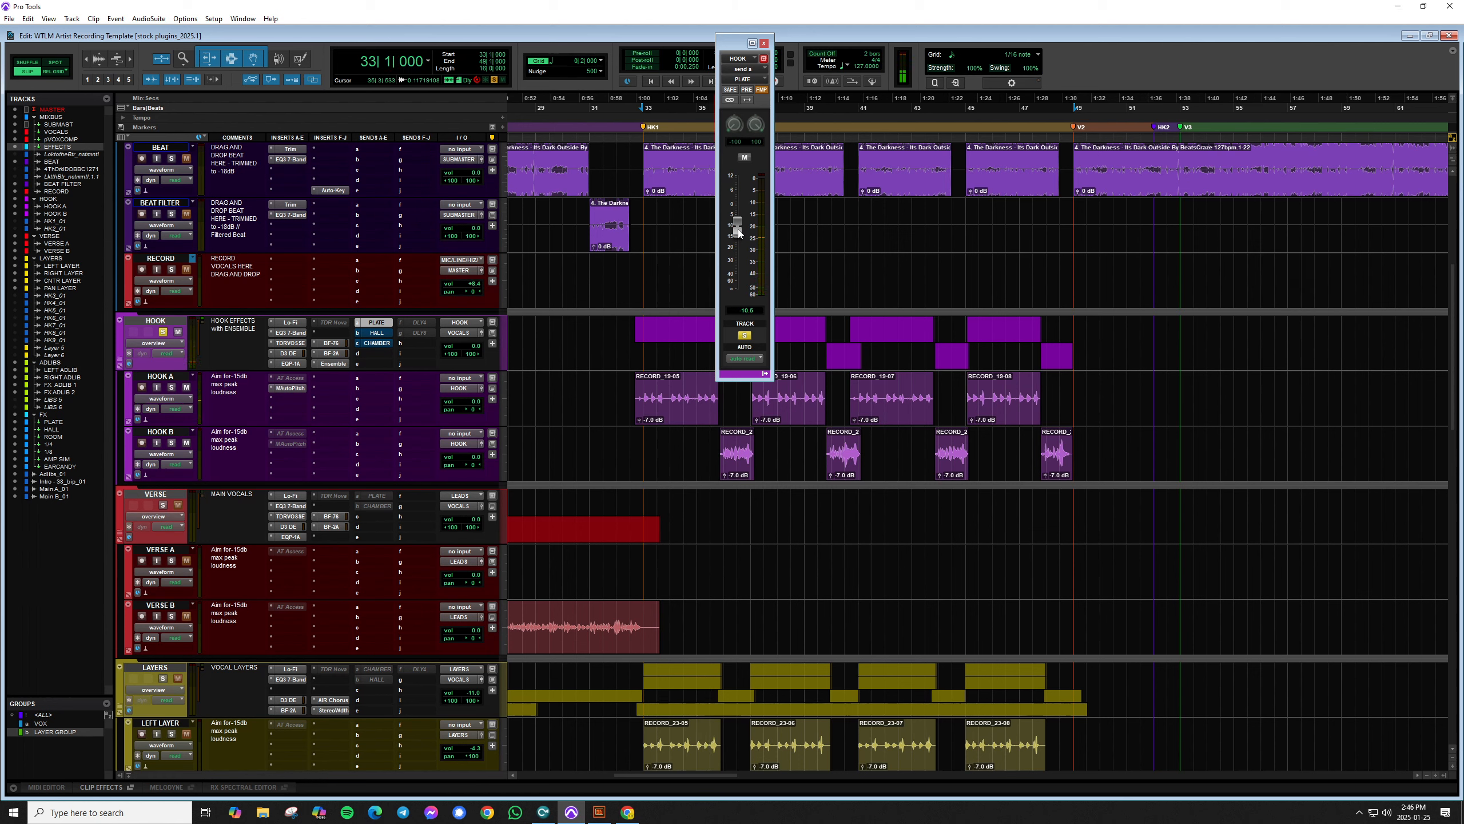
Step: Replay the hook and push its PLATE send up to about -6.7 dB
{"action": "key", "text": "space"}
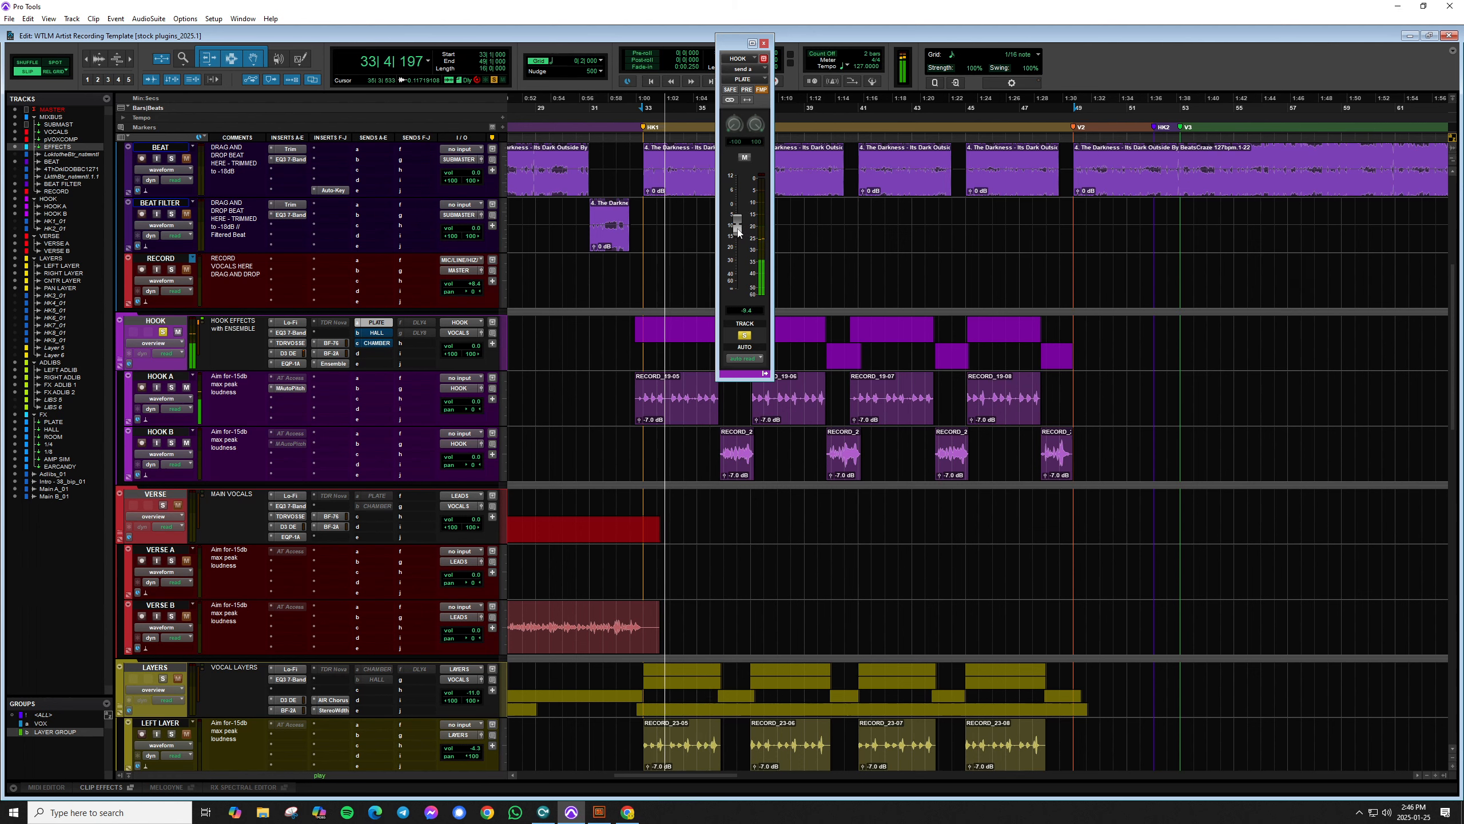
{"action": "left_click_drag", "start_coordinate": [739, 231], "coordinate": [740, 225]}
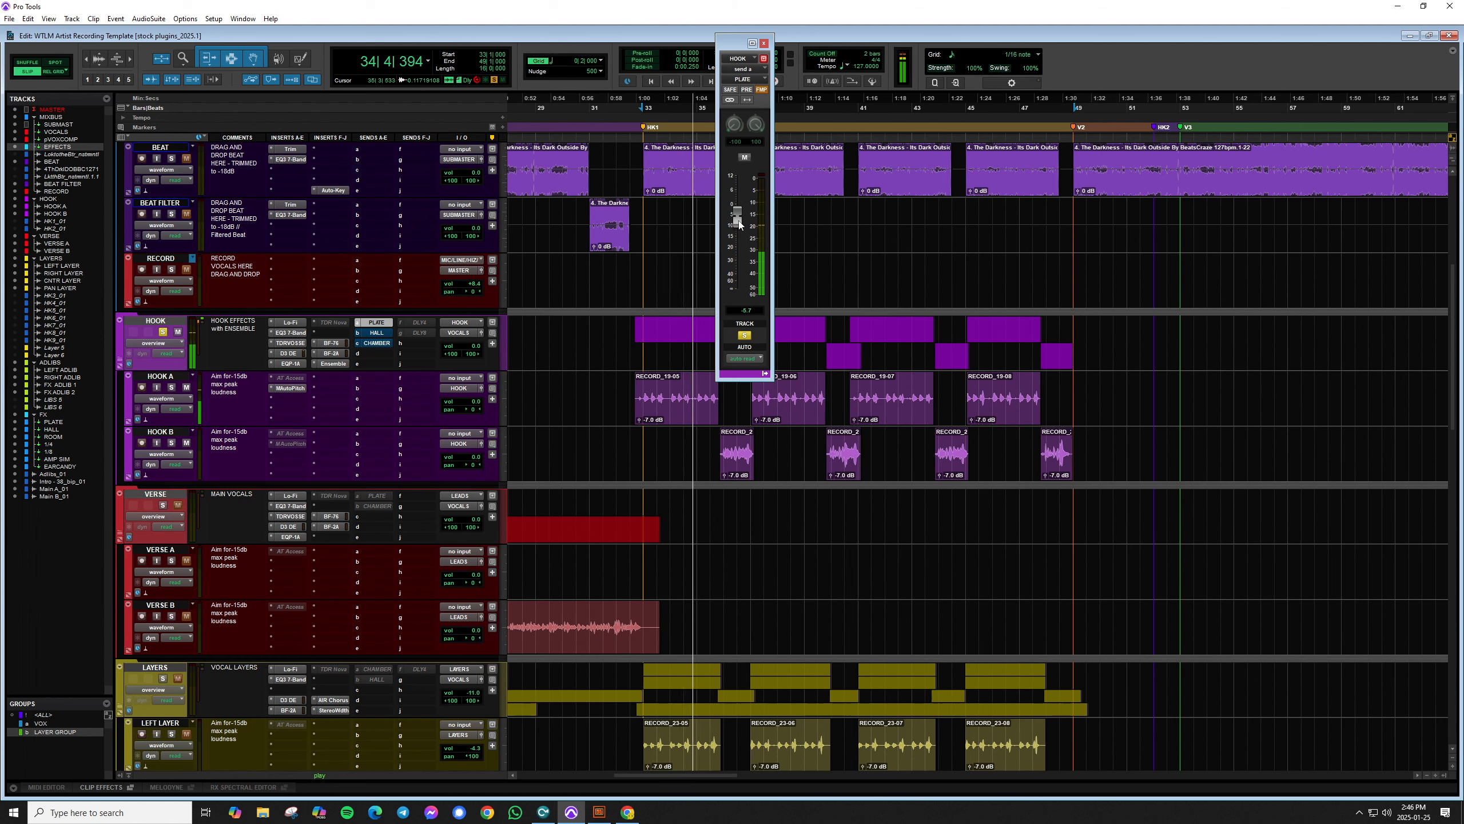
{"action": "key", "text": "space"}
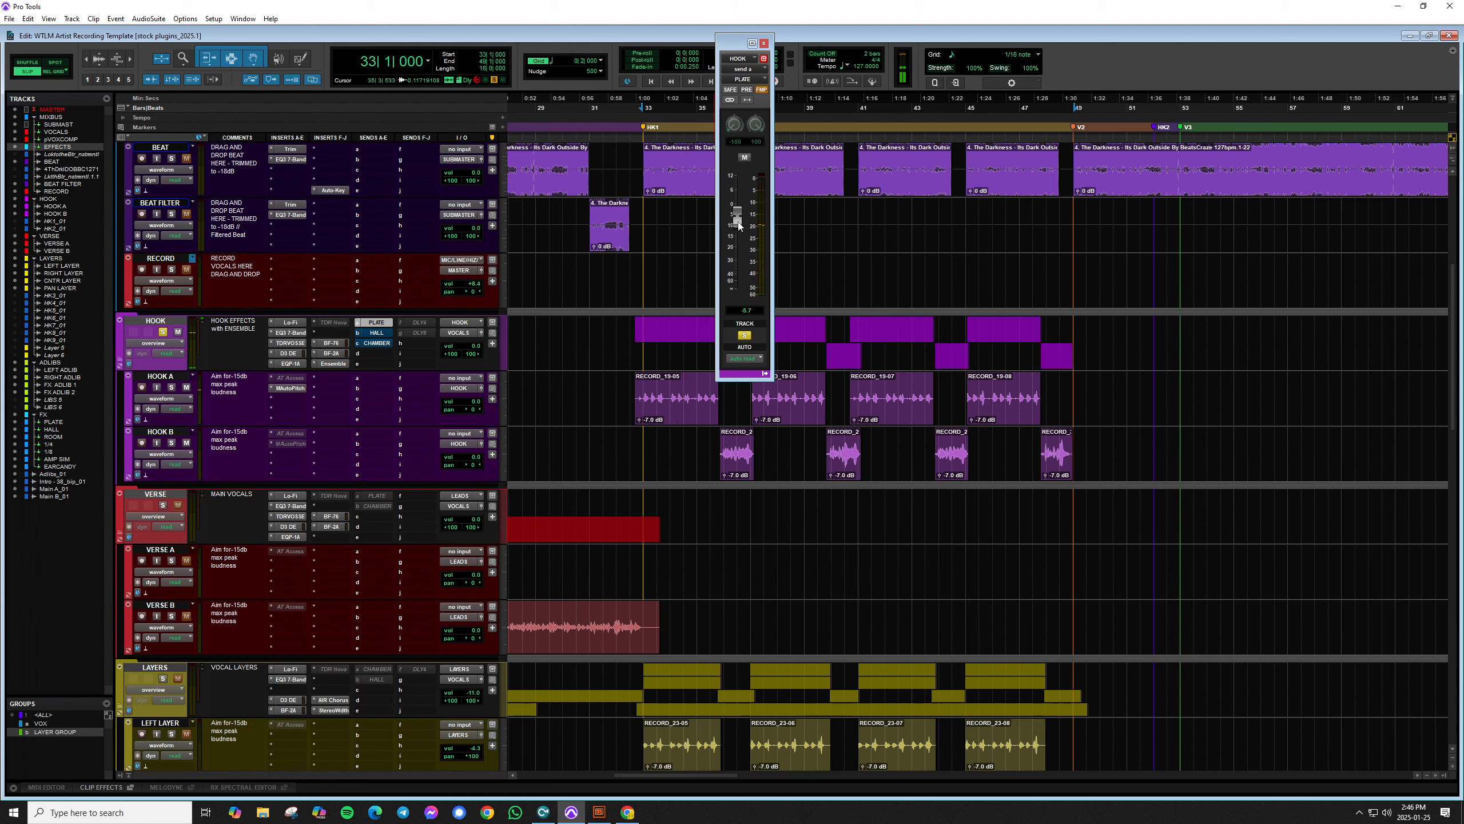
Step: Lower HOOK's PLATE send to about -13.6 dB during playback and replay the section from bar 33
{"action": "key", "text": "space"}
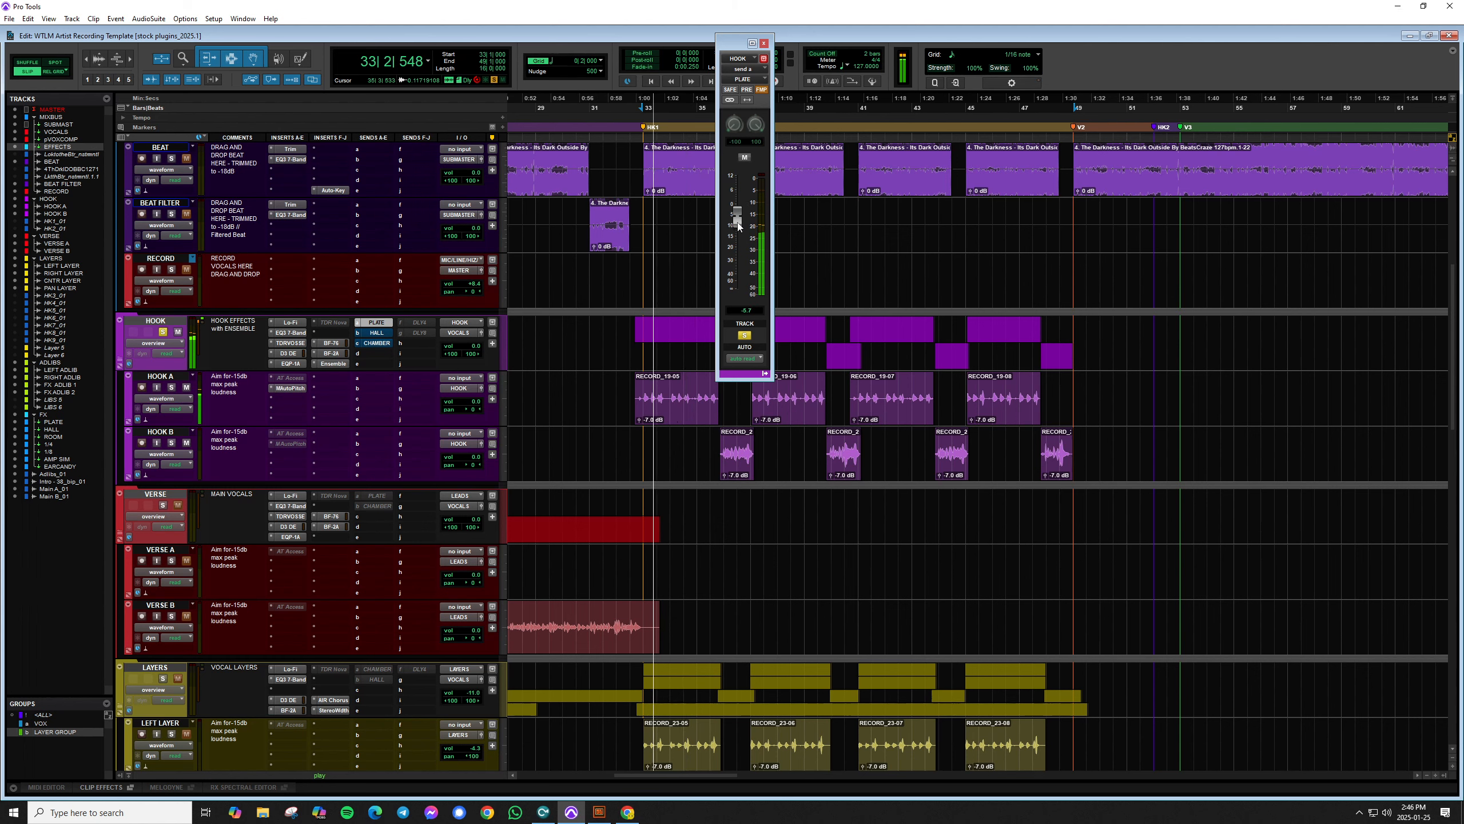
{"action": "left_click_drag", "start_coordinate": [740, 225], "coordinate": [741, 238]}
{"action": "key", "text": "space"}
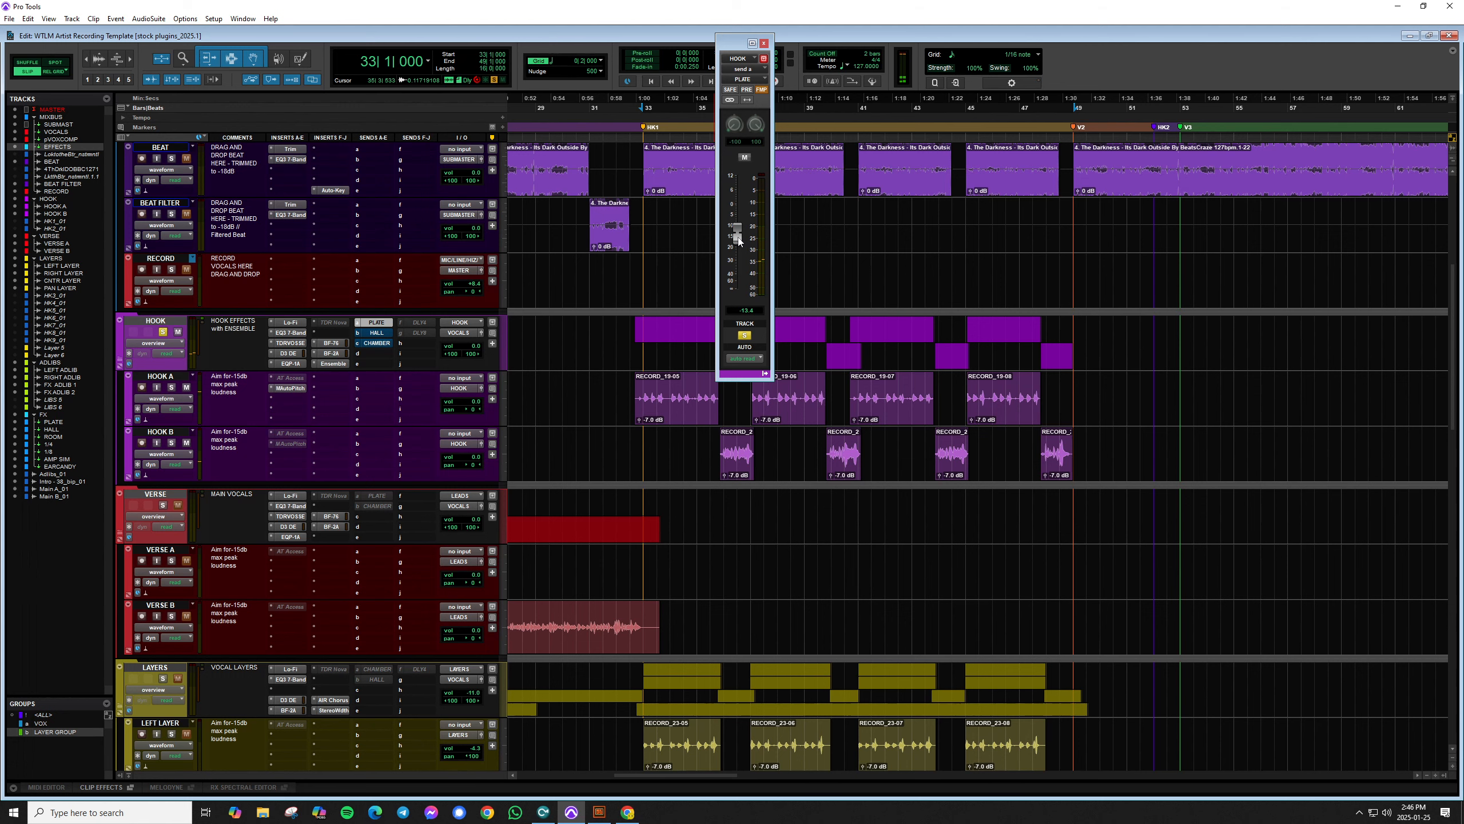
{"action": "key", "text": "space"}
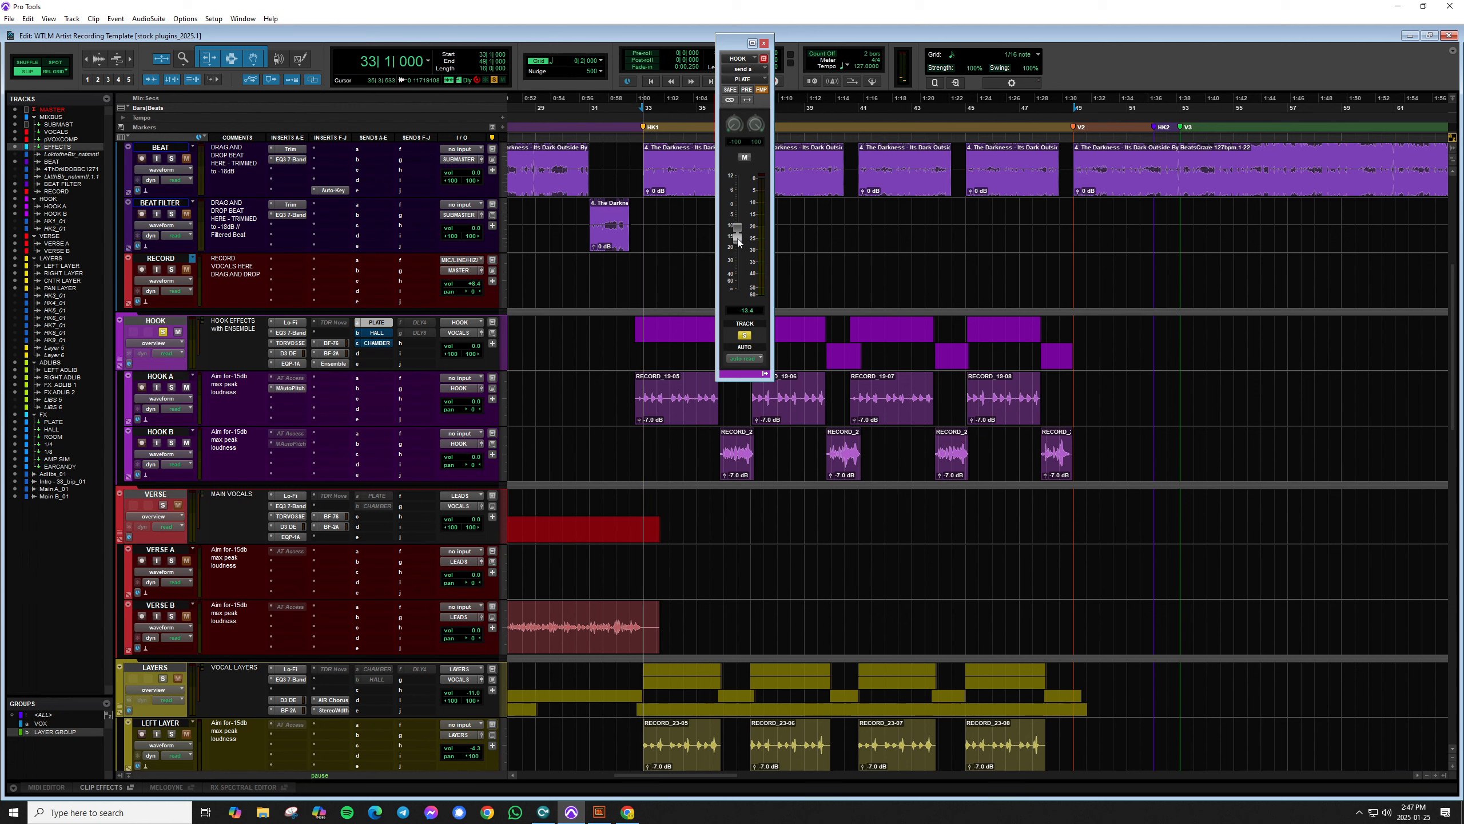
Step: Lower HOOK's PLATE send to about -16.3 dB while the hook plays, and stop playback
{"action": "left_click_drag", "start_coordinate": [740, 243], "coordinate": [738, 247]}
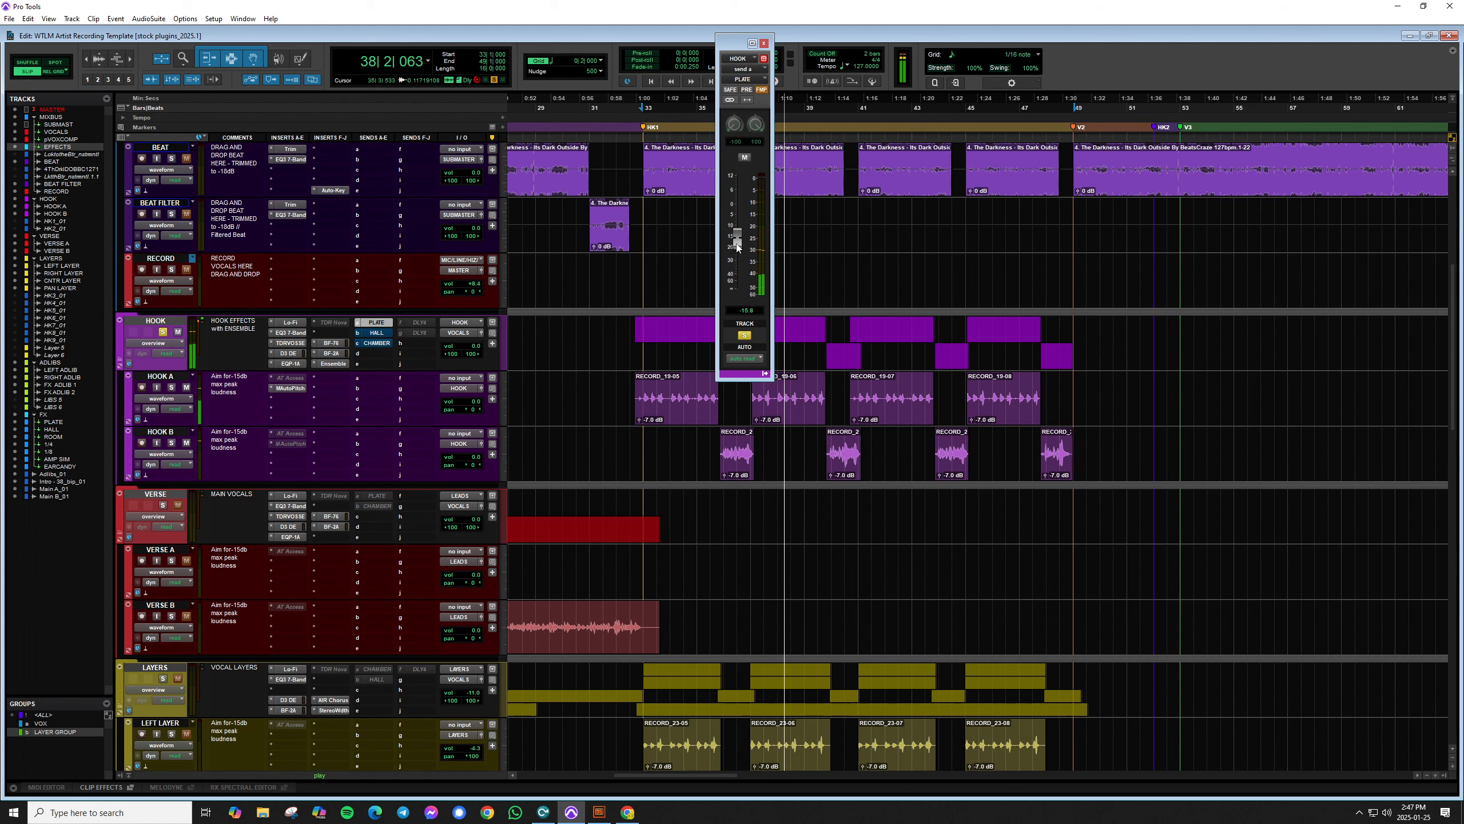
{"action": "key", "text": "space"}
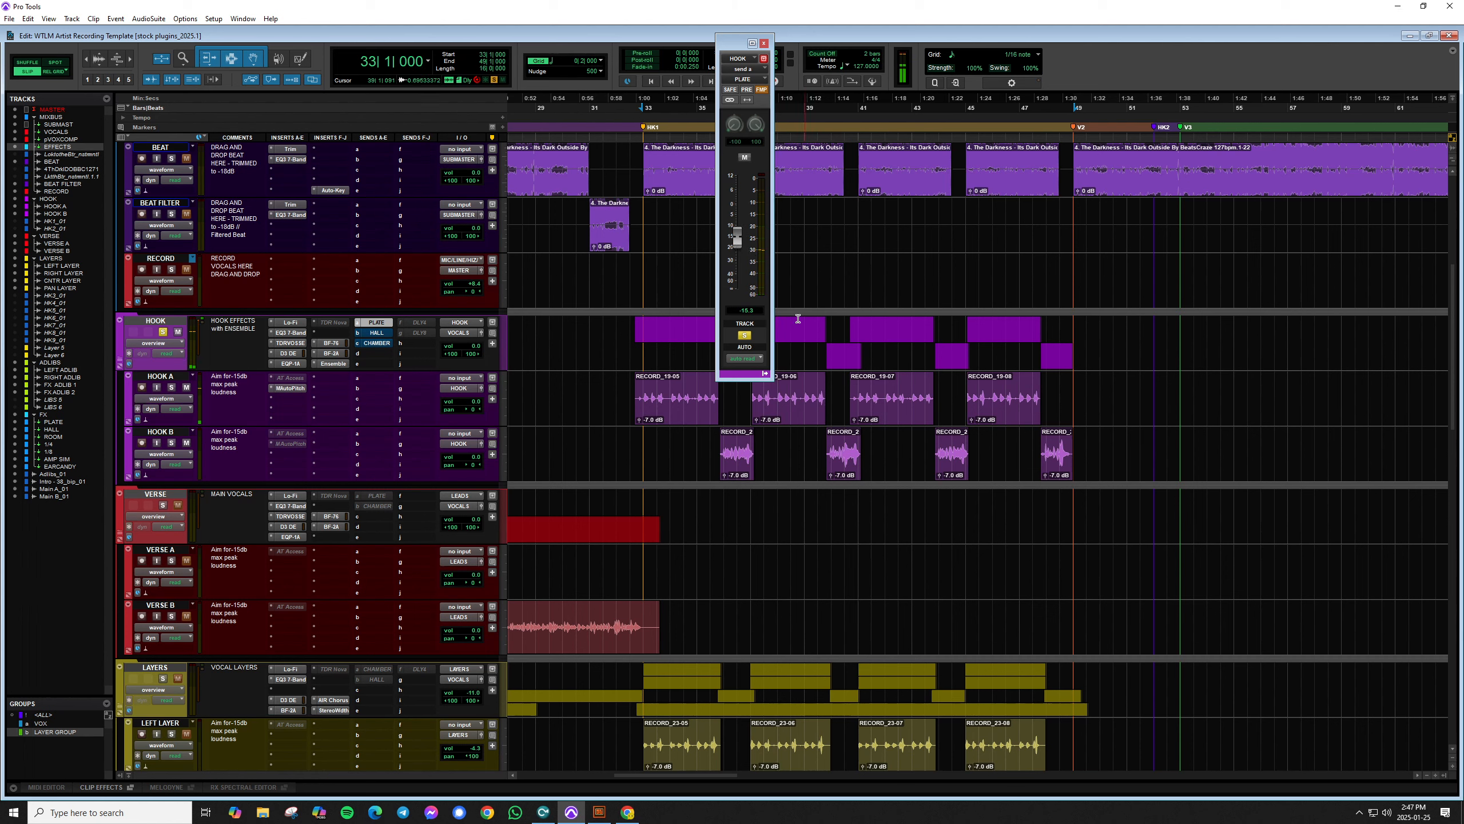
{"action": "left_click_drag", "start_coordinate": [737, 243], "coordinate": [737, 242]}
Step: Bring HOOK's HALL send to about -16.6 dB while auditioning the hook, and stop playback
{"action": "left_click", "coordinate": [374, 333]}
{"action": "left_click", "coordinate": [745, 158]}
{"action": "key", "text": "space"}
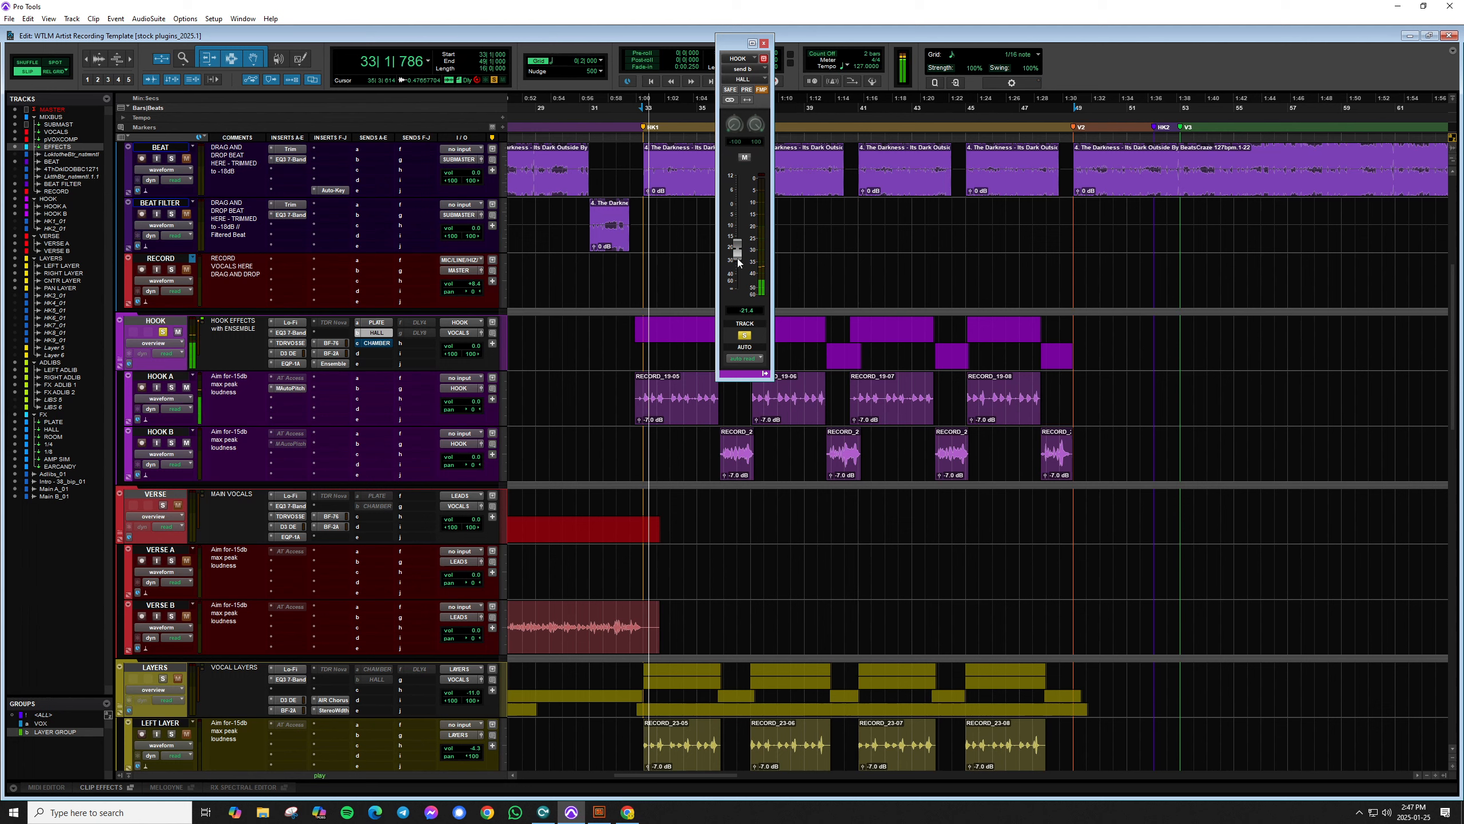
{"action": "mouse_move", "coordinate": [740, 263]}
{"action": "left_mouse_down"}
{"action": "mouse_move", "coordinate": [736, 224]}
{"action": "mouse_move", "coordinate": [736, 249]}
{"action": "left_mouse_up"}
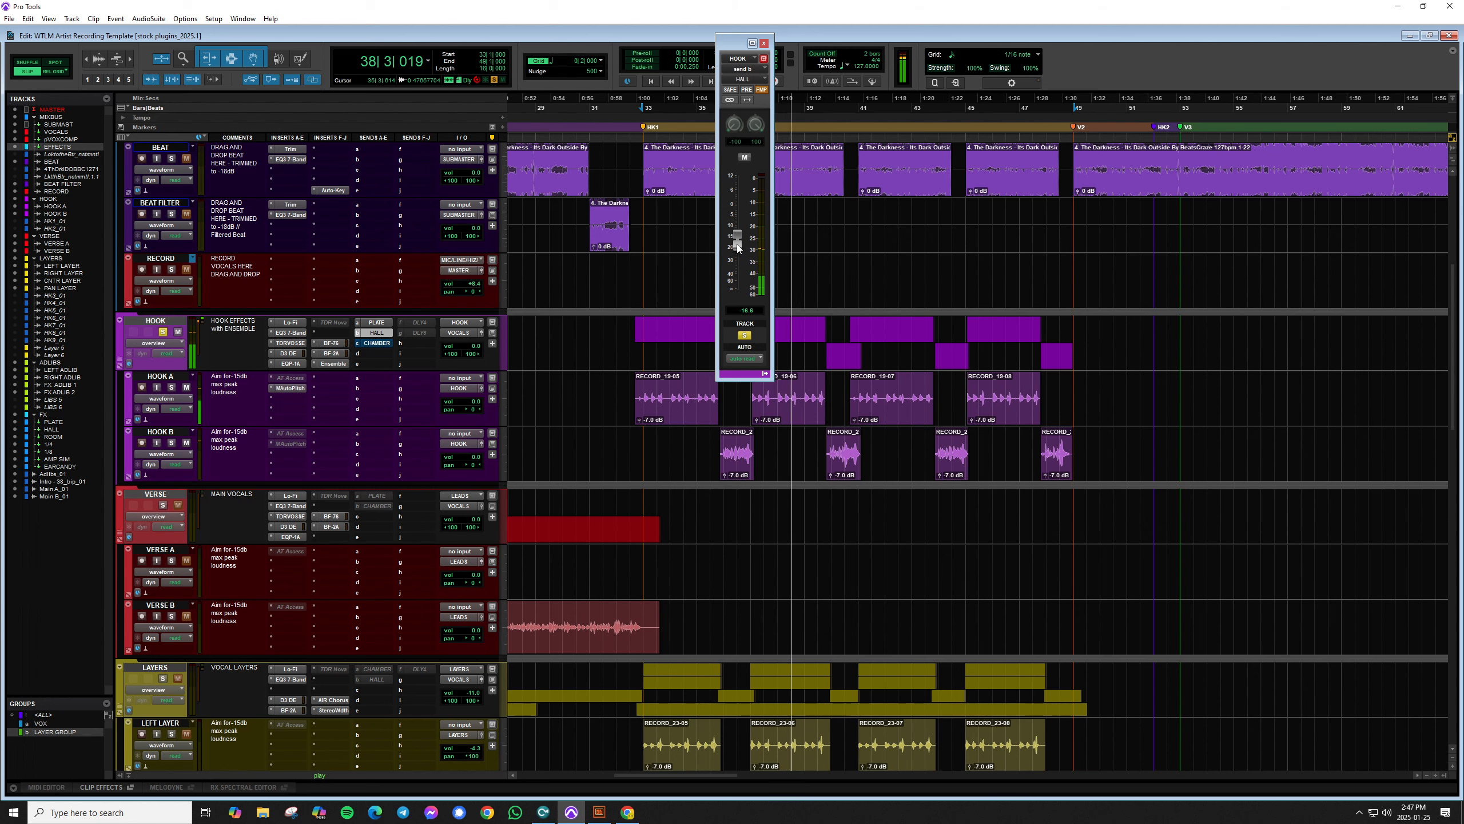
{"action": "key", "text": "space"}
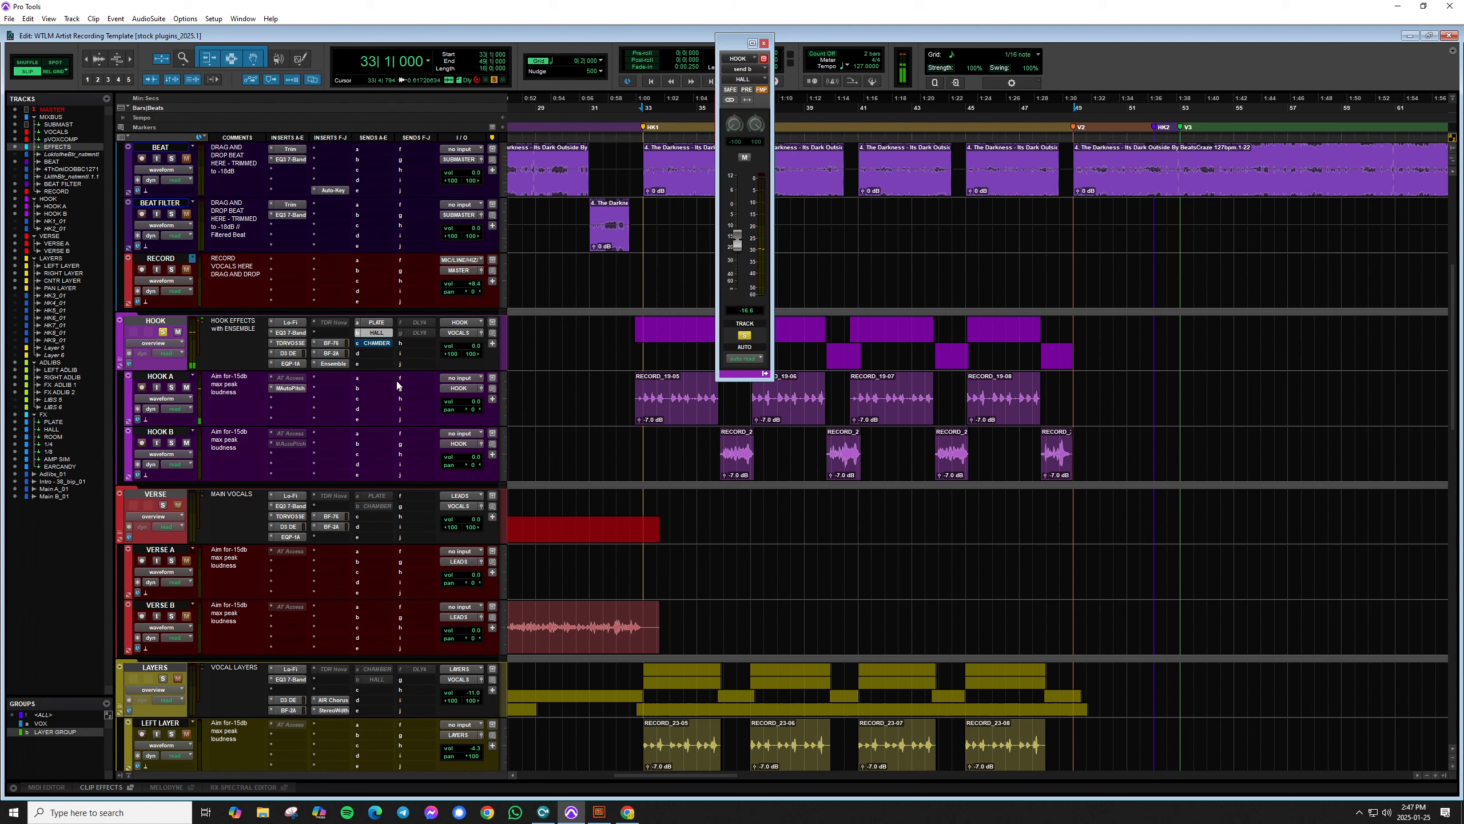
Step: Bring HOOK's CHAMBER send to about -16.6 dB during playback and replay the hook with its reverb sends
{"action": "left_click", "coordinate": [378, 343]}
{"action": "key", "text": "space"}
{"action": "left_click_drag", "start_coordinate": [737, 250], "coordinate": [737, 217]}
{"action": "left_click_drag", "start_coordinate": [735, 229], "coordinate": [735, 247]}
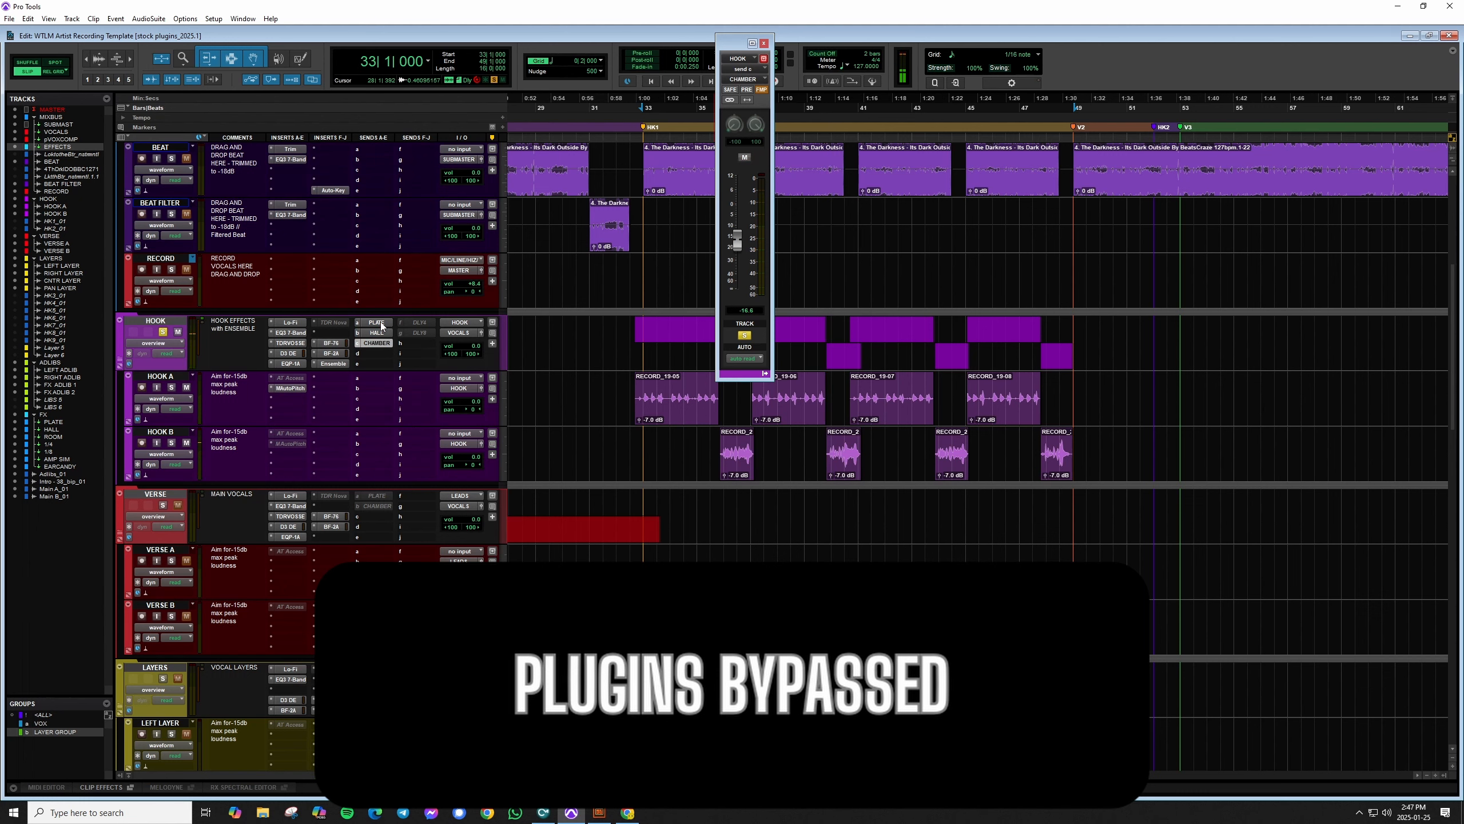
{"action": "key", "text": "space"}
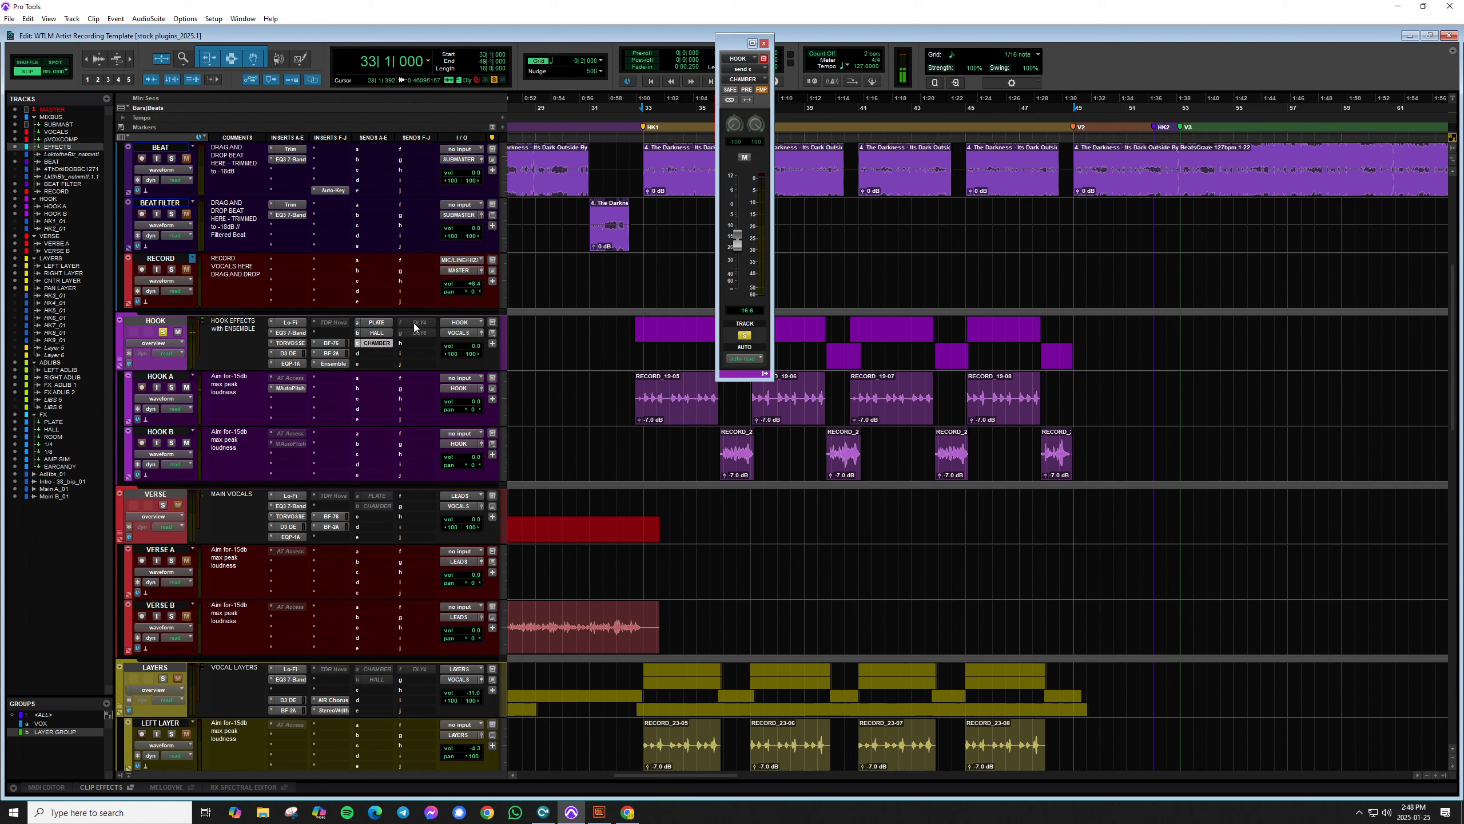
{"action": "key", "text": "space"}
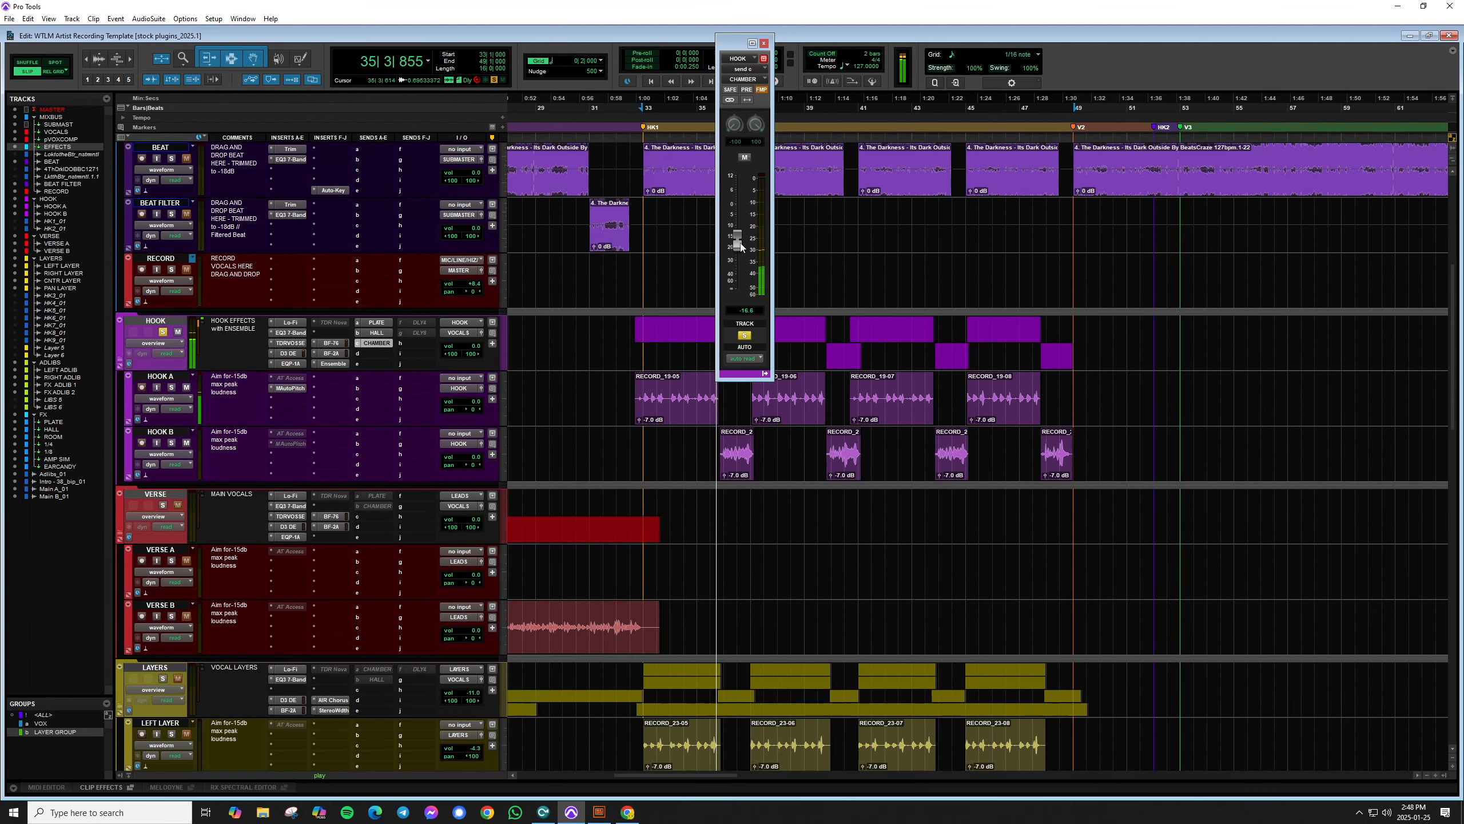
Step: Make HOOK's inactive DLY4 and DLY8 sends active
{"action": "right_click", "coordinate": [422, 323]}
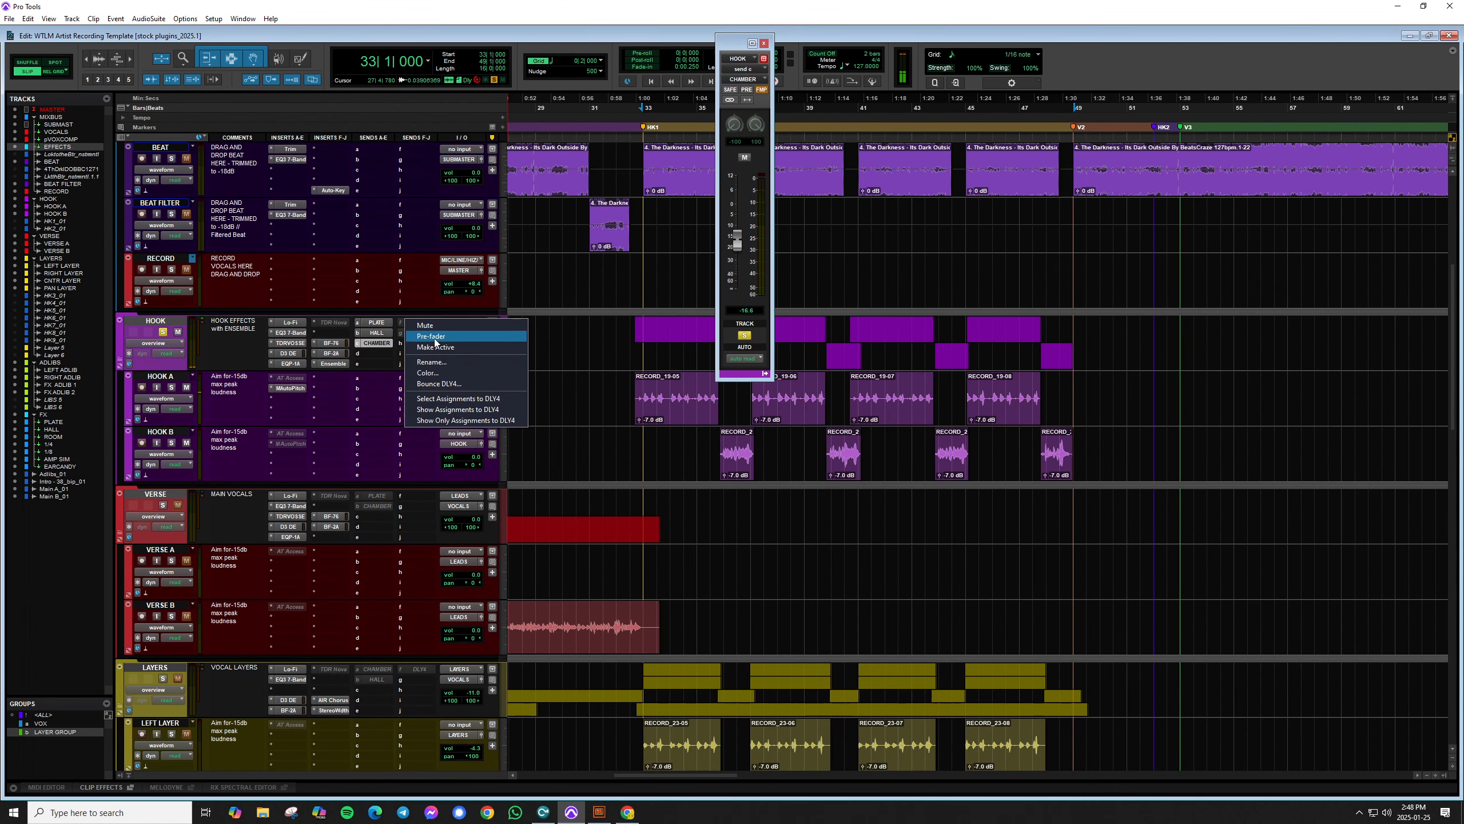
{"action": "left_click", "coordinate": [433, 347]}
{"action": "right_click", "coordinate": [421, 339]}
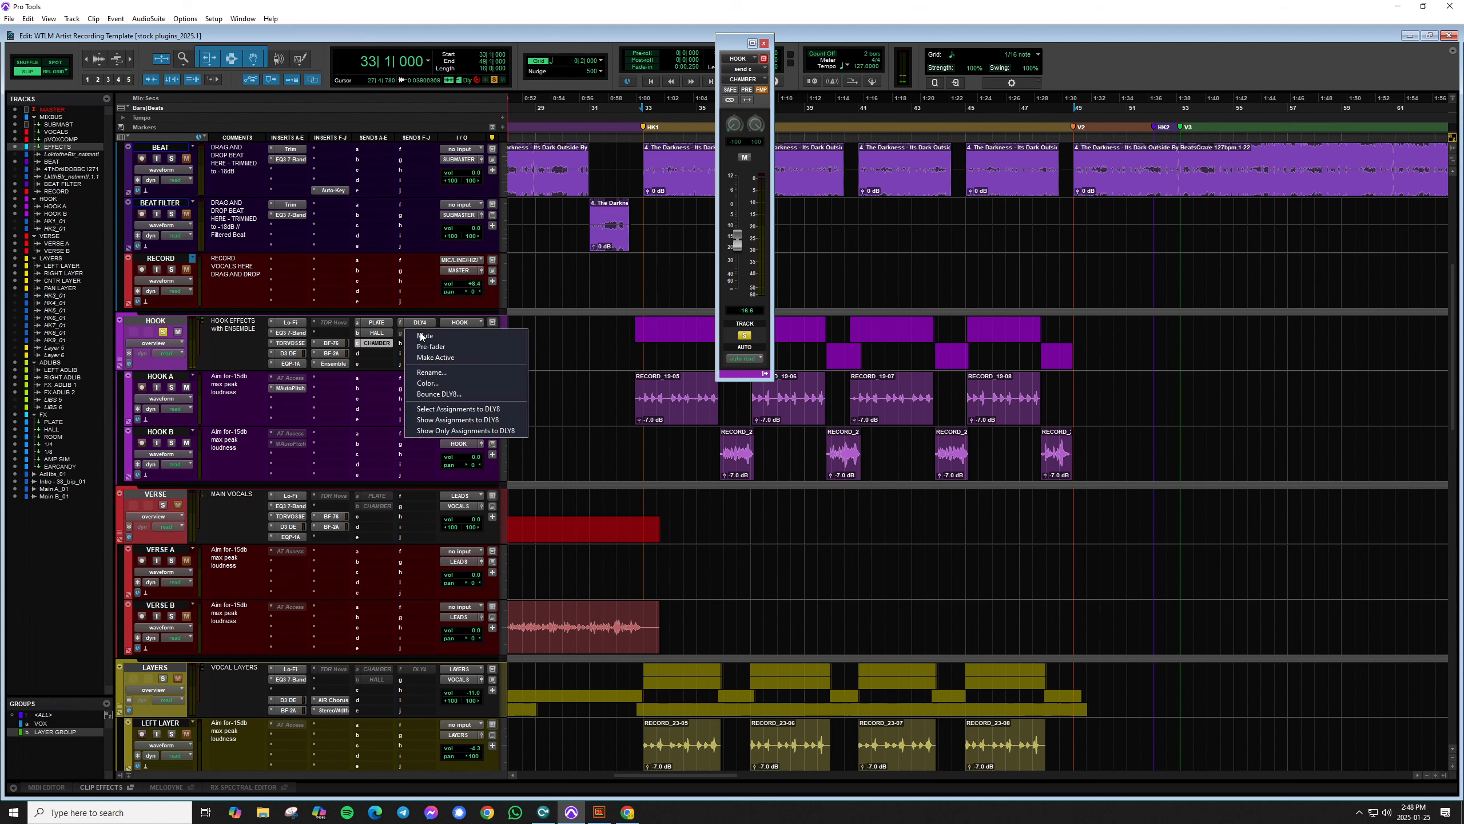
{"action": "left_click", "coordinate": [442, 341]}
{"action": "right_click", "coordinate": [427, 335]}
{"action": "left_click", "coordinate": [434, 358]}
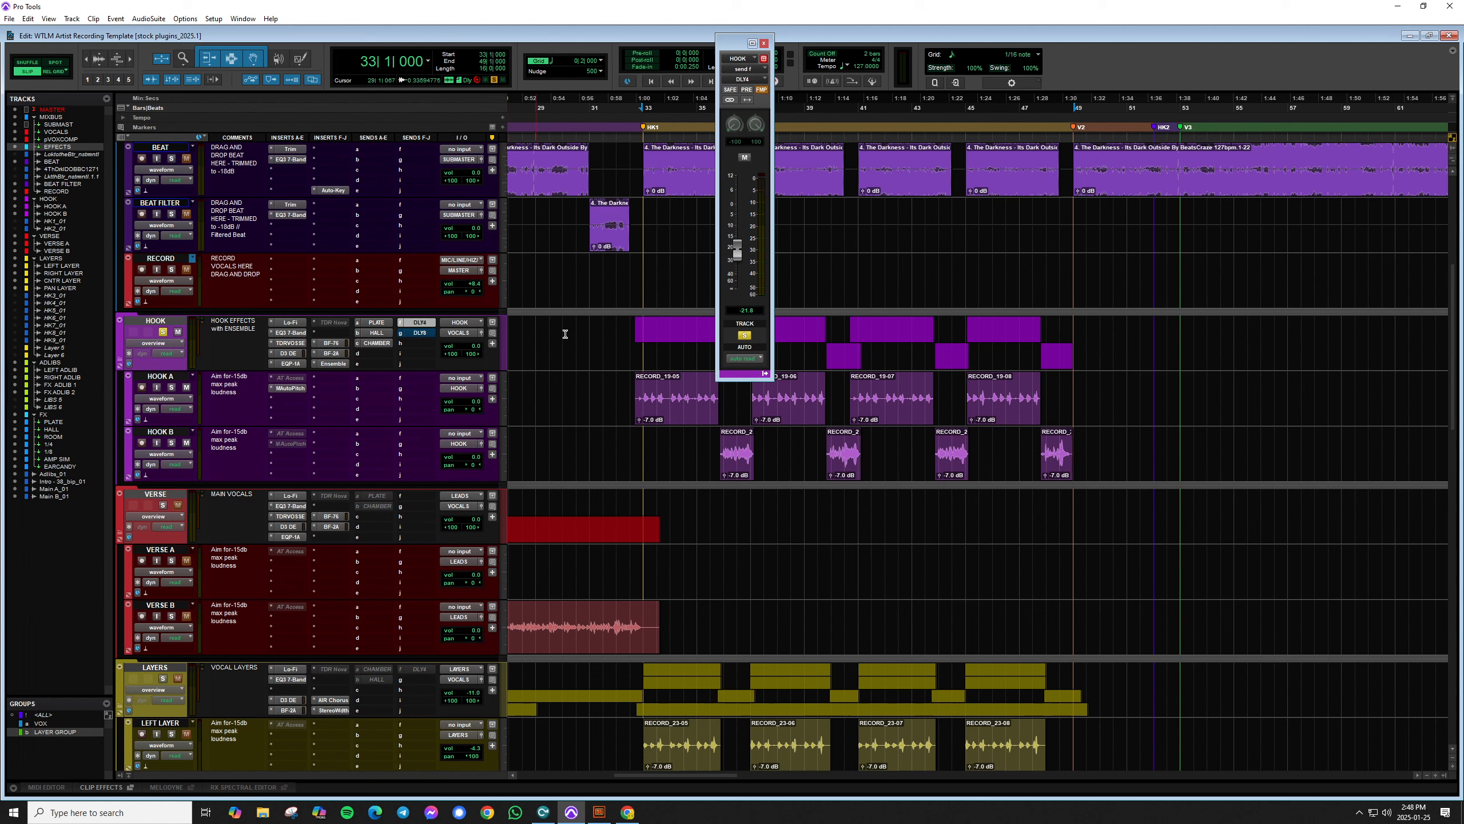
Step: Reset HOOK's DLY4 send to 0 dB, lower it to about -23.1 dB during playback, and stop
{"action": "left_click", "coordinate": [740, 254], "text": "alt"}
{"action": "key", "text": "space"}
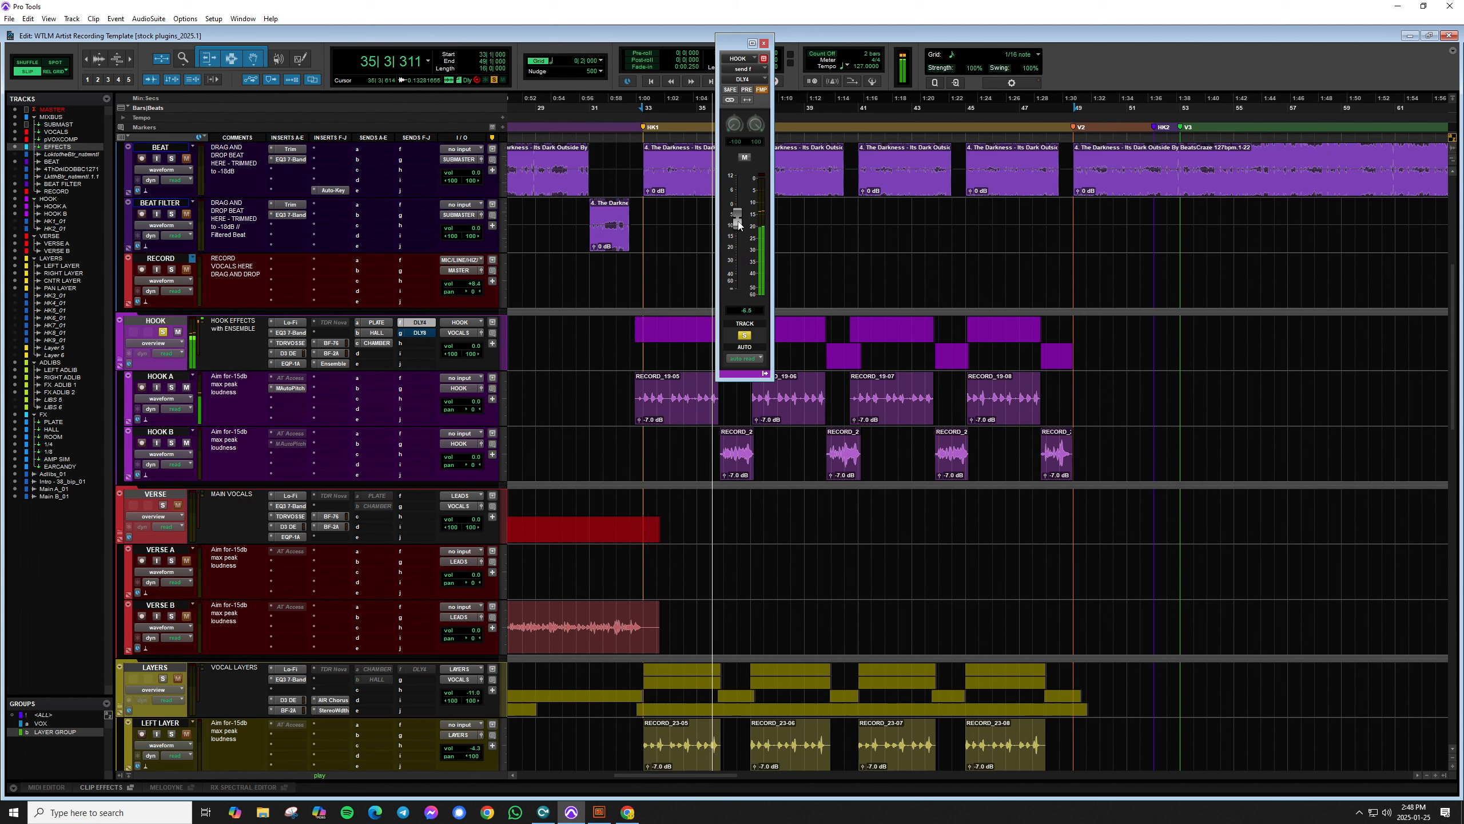
{"action": "left_click_drag", "start_coordinate": [742, 215], "coordinate": [742, 237]}
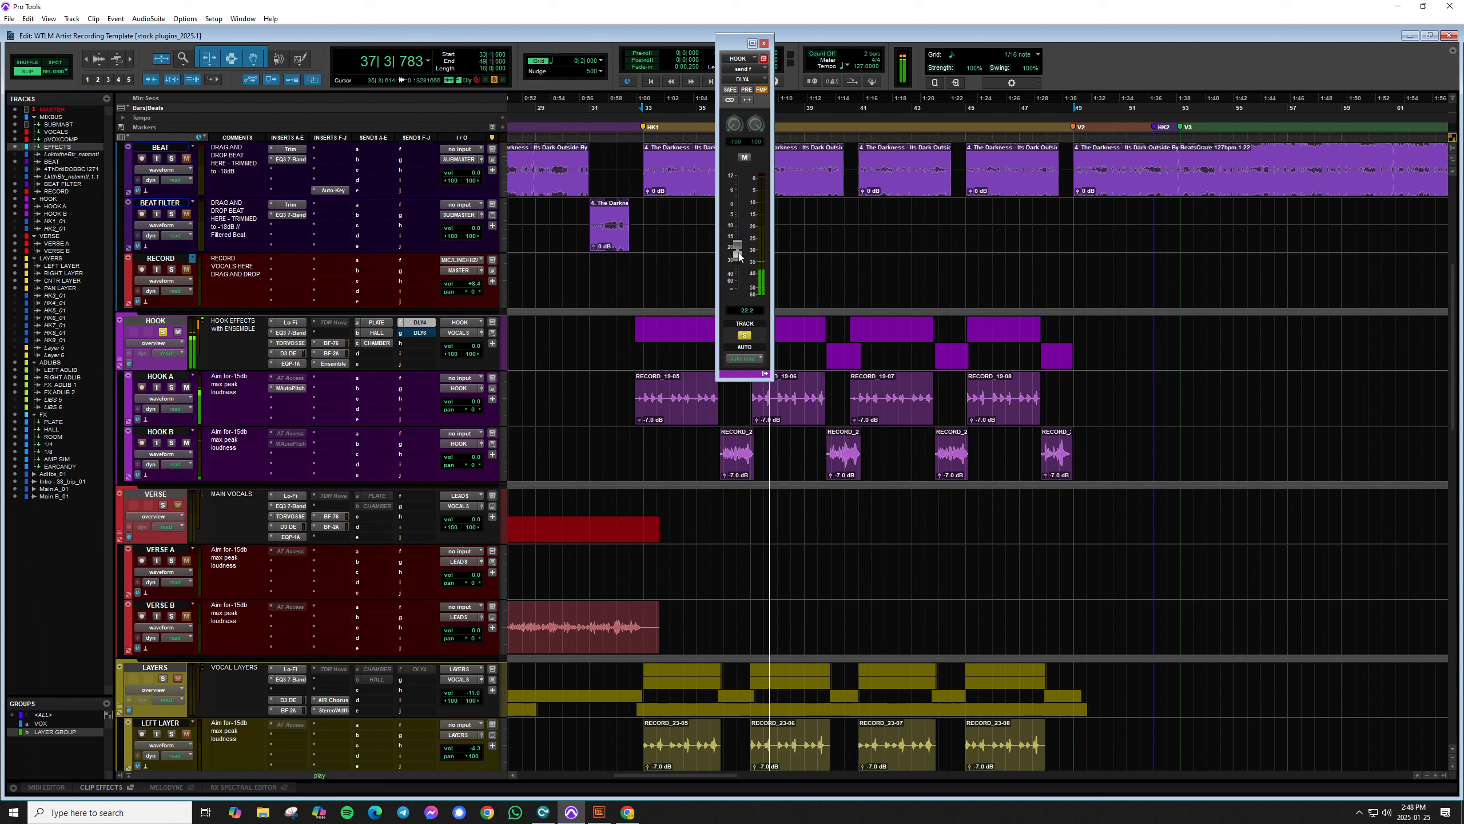
{"action": "left_click_drag", "start_coordinate": [740, 255], "coordinate": [740, 258]}
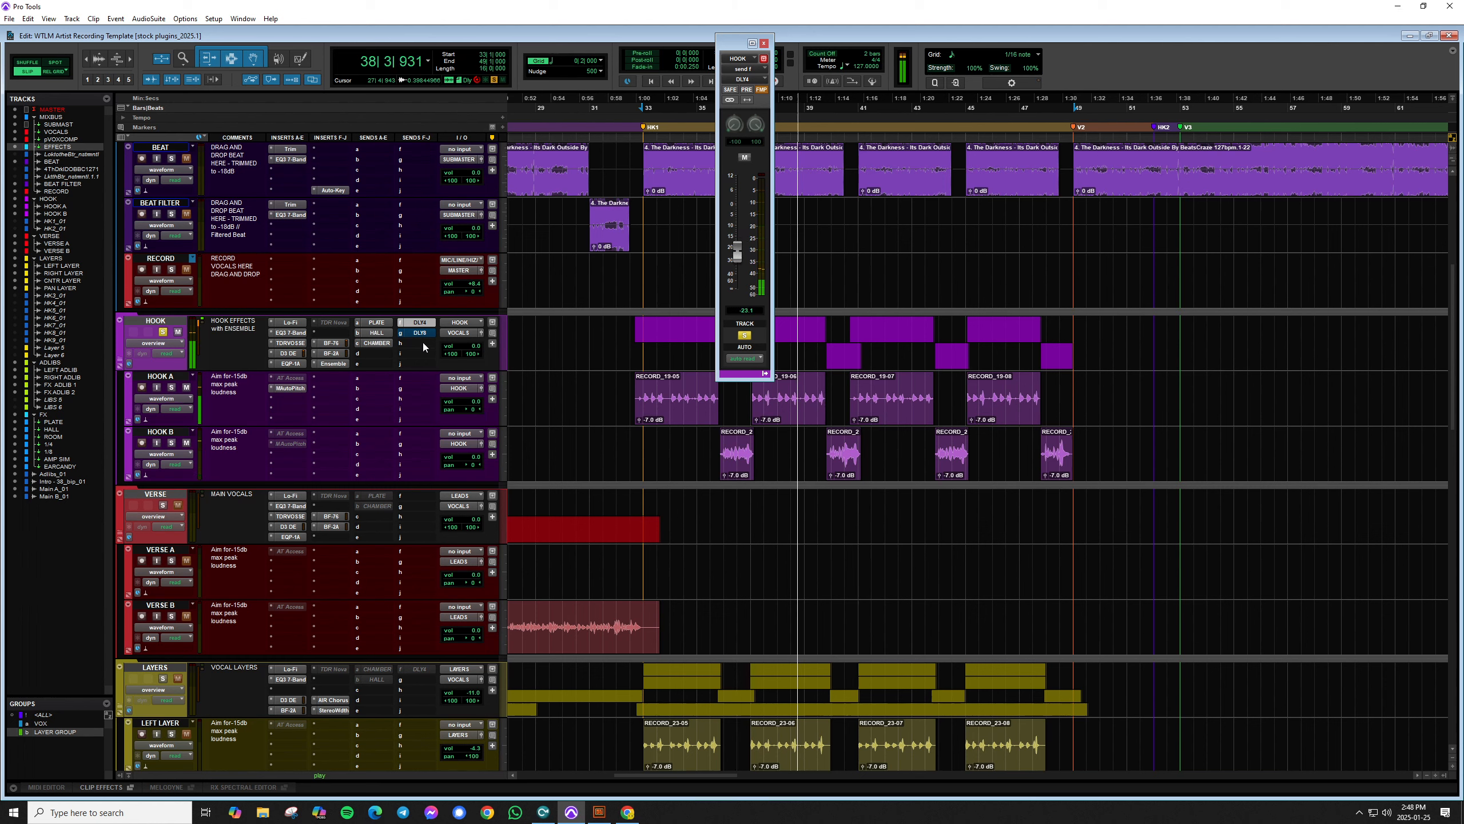
{"action": "key", "text": "space"}
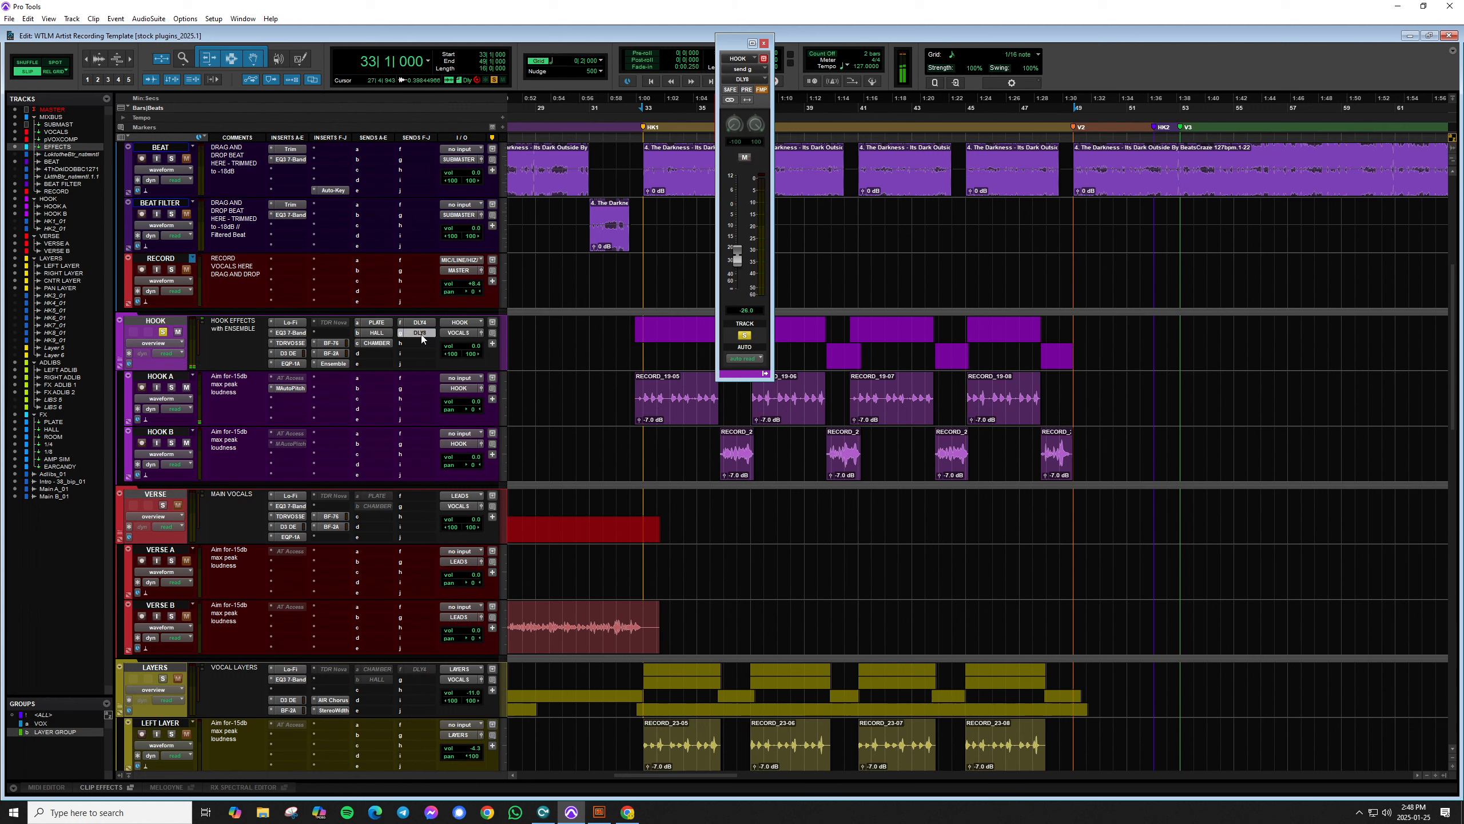
Step: Bring HOOK's DLY8 send to about -24.3 dB during playback and replay the hook in the full mix
{"action": "key", "text": "space"}
{"action": "mouse_move", "coordinate": [738, 256]}
{"action": "left_mouse_down"}
{"action": "mouse_move", "coordinate": [739, 213]}
{"action": "mouse_move", "coordinate": [741, 250]}
{"action": "left_mouse_up"}
{"action": "scroll", "coordinate": [806, 419], "scroll_direction": "down", "scroll_amount": 1}
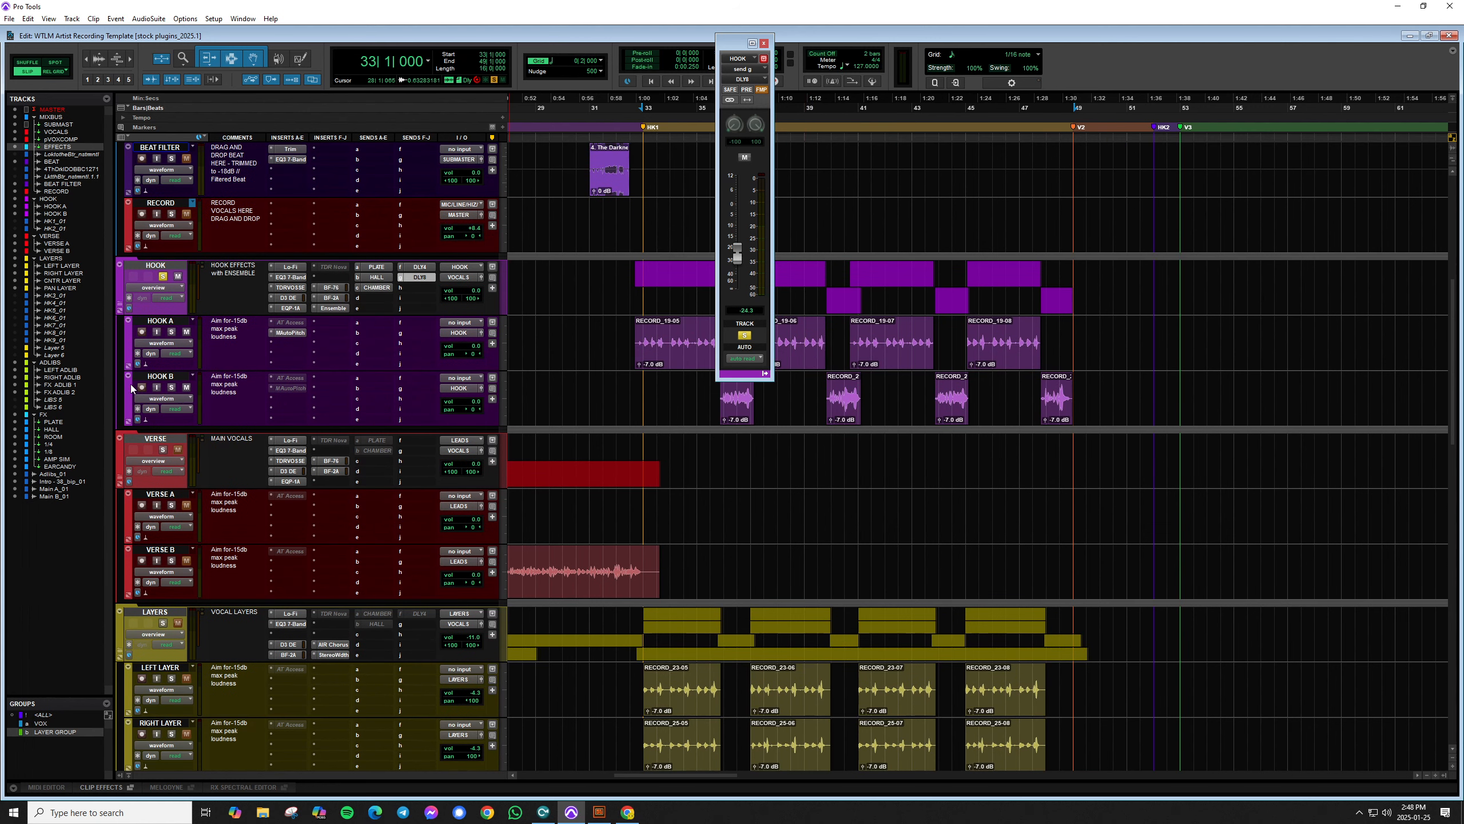
{"action": "key", "text": "space"}
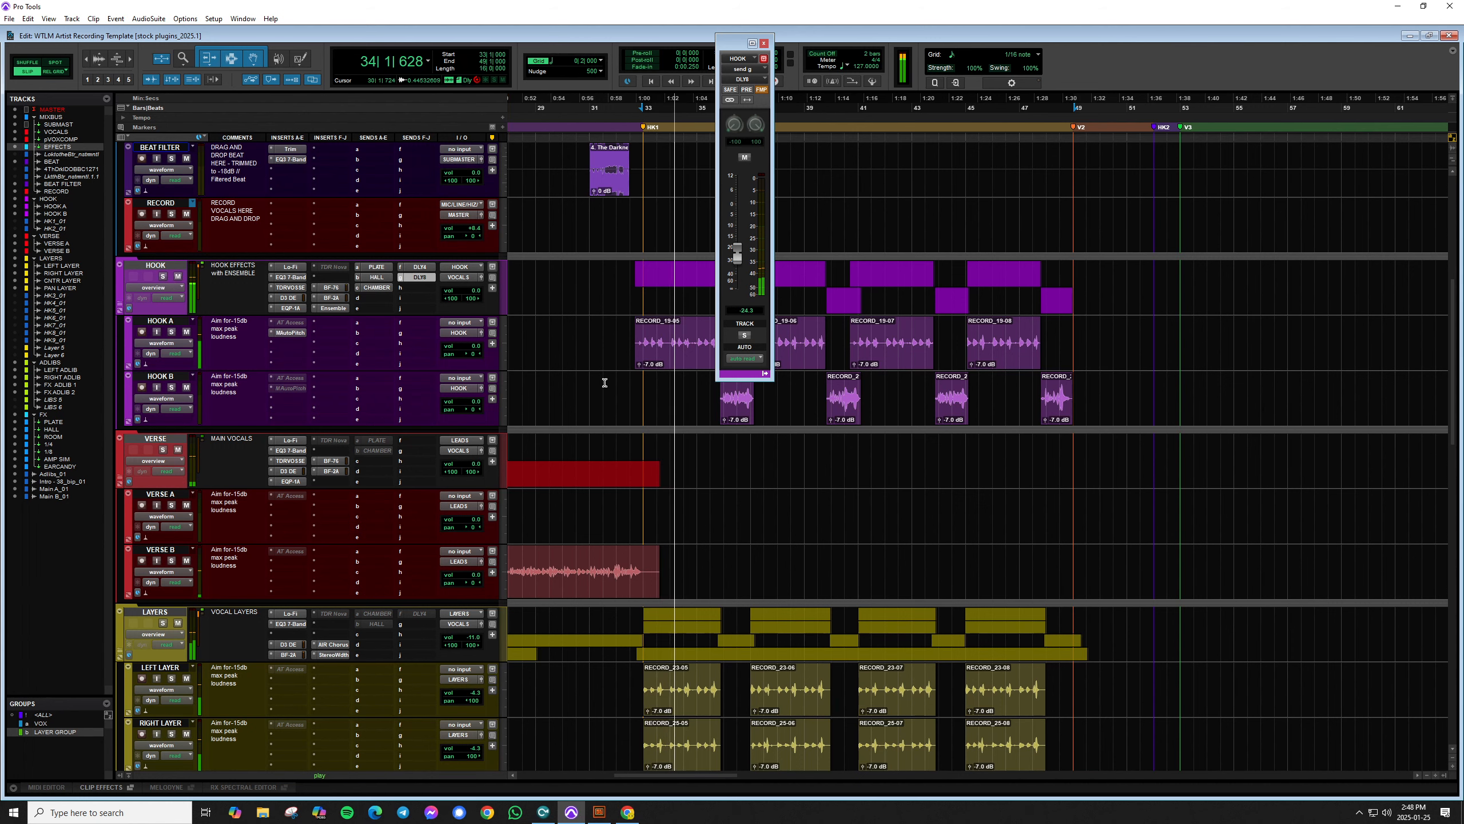
{"action": "scroll", "coordinate": [650, 369], "scroll_direction": "down", "scroll_amount": 3}
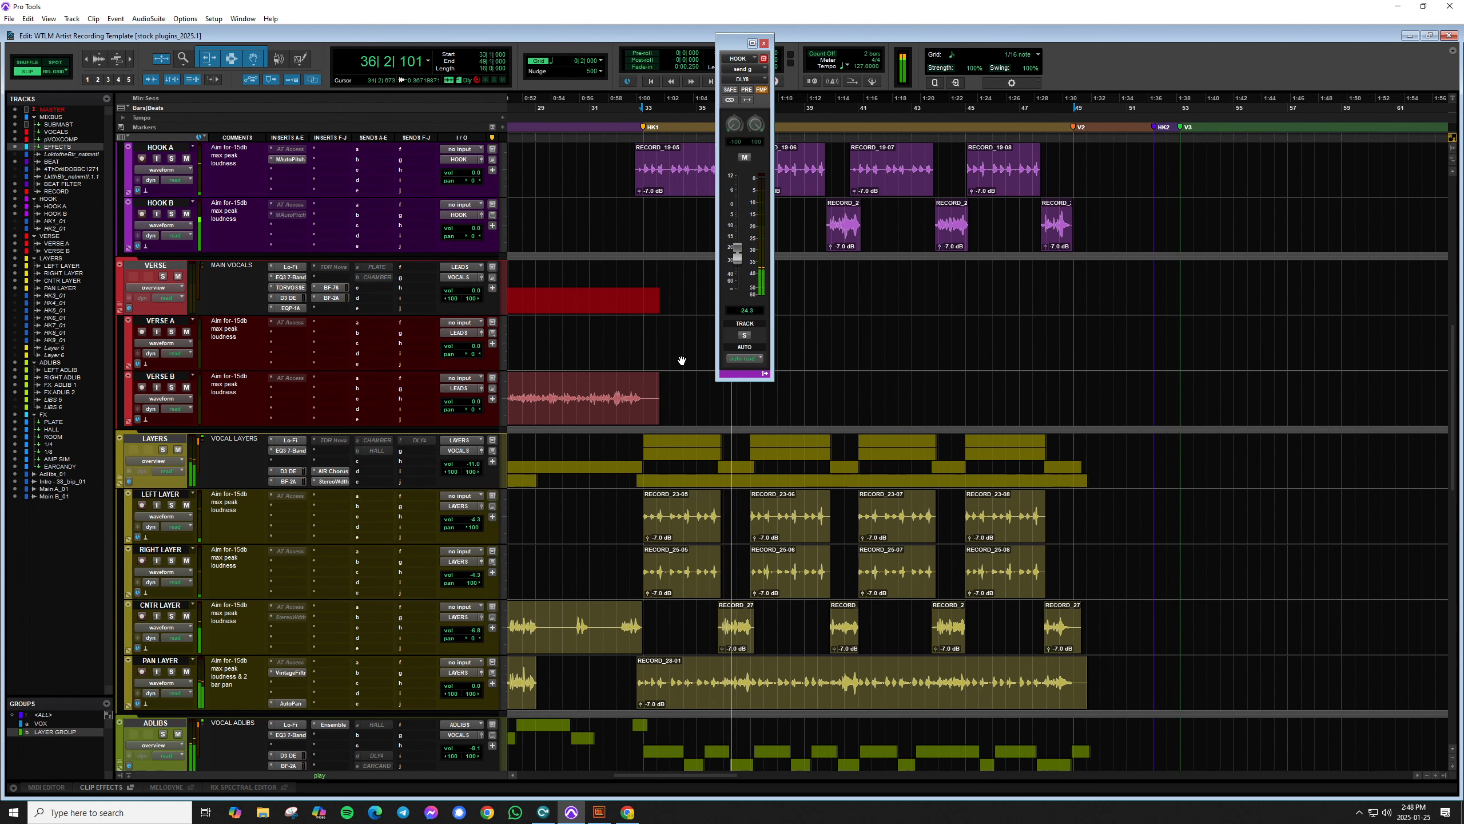
Step: Play the verse from marker V1, reset VERSE's PLATE send to 0 dB and lower it to about -15.3 dB
{"action": "scroll", "coordinate": [672, 299], "scroll_direction": "up", "scroll_amount": 1}
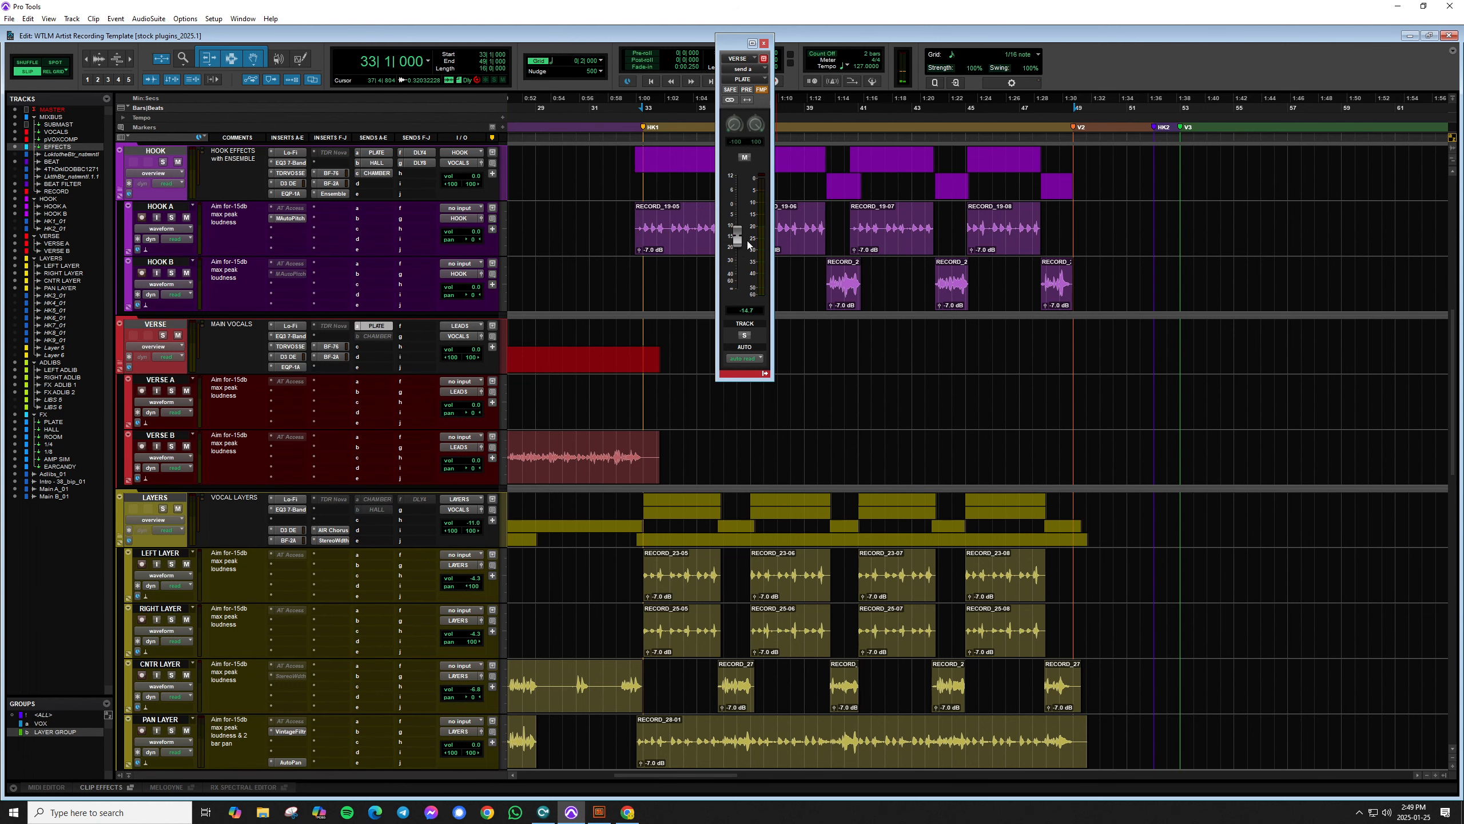
{"action": "scroll", "coordinate": [752, 480], "scroll_direction": "left", "scroll_amount": 5}
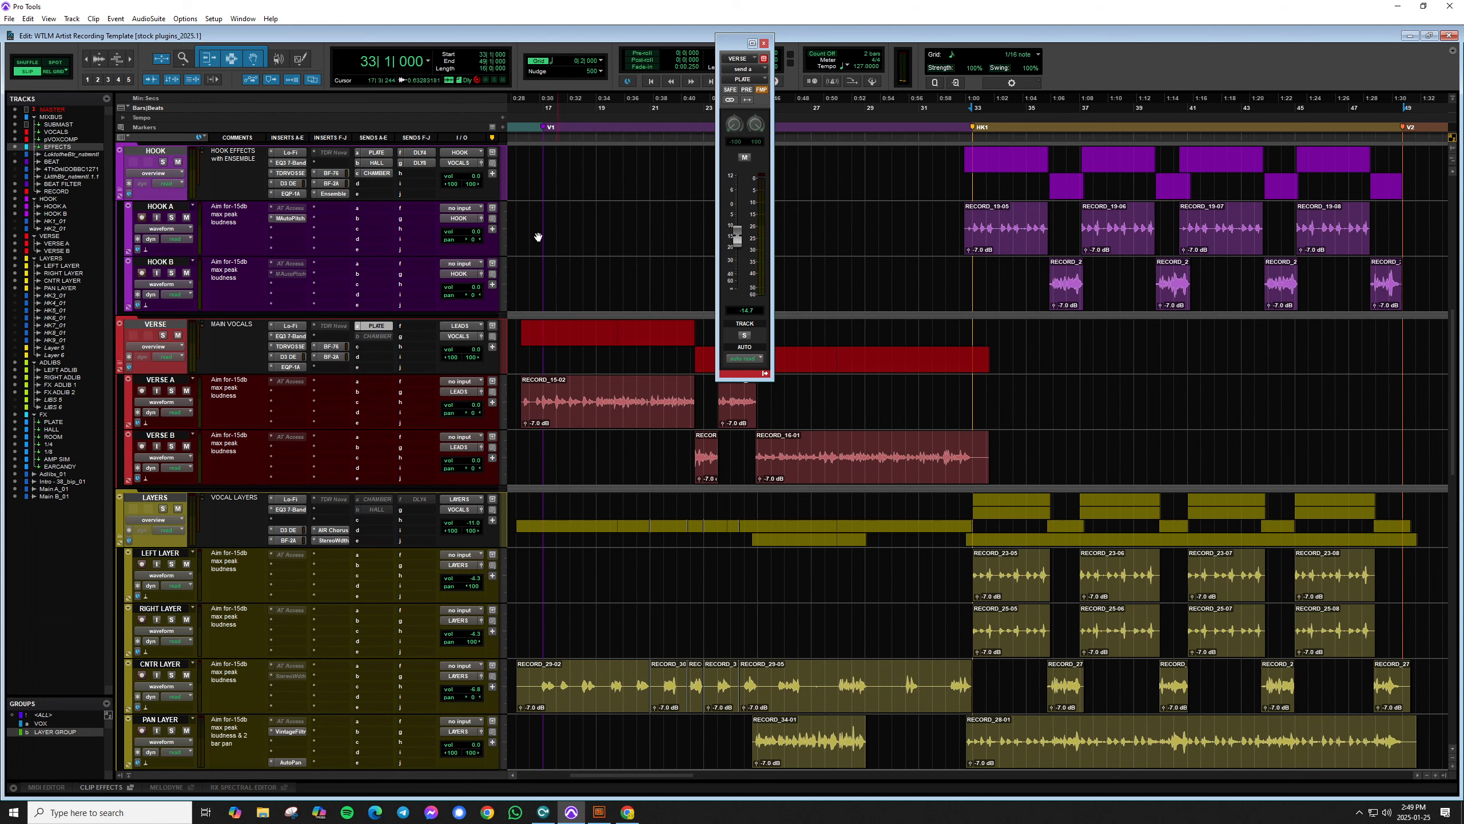
{"action": "left_click", "coordinate": [615, 130]}
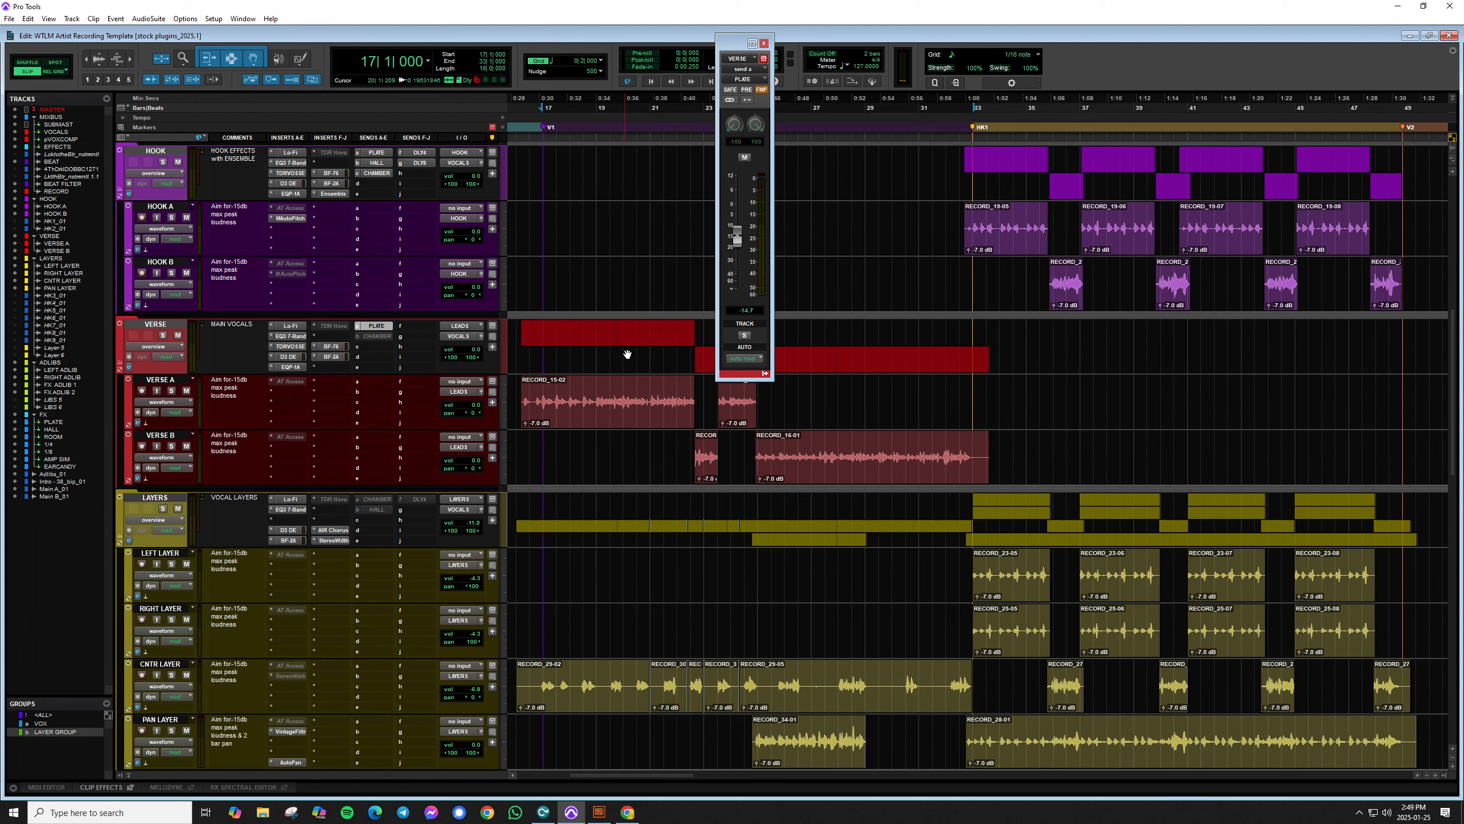
{"action": "key", "text": "space"}
{"action": "left_click", "coordinate": [740, 219], "text": "alt"}
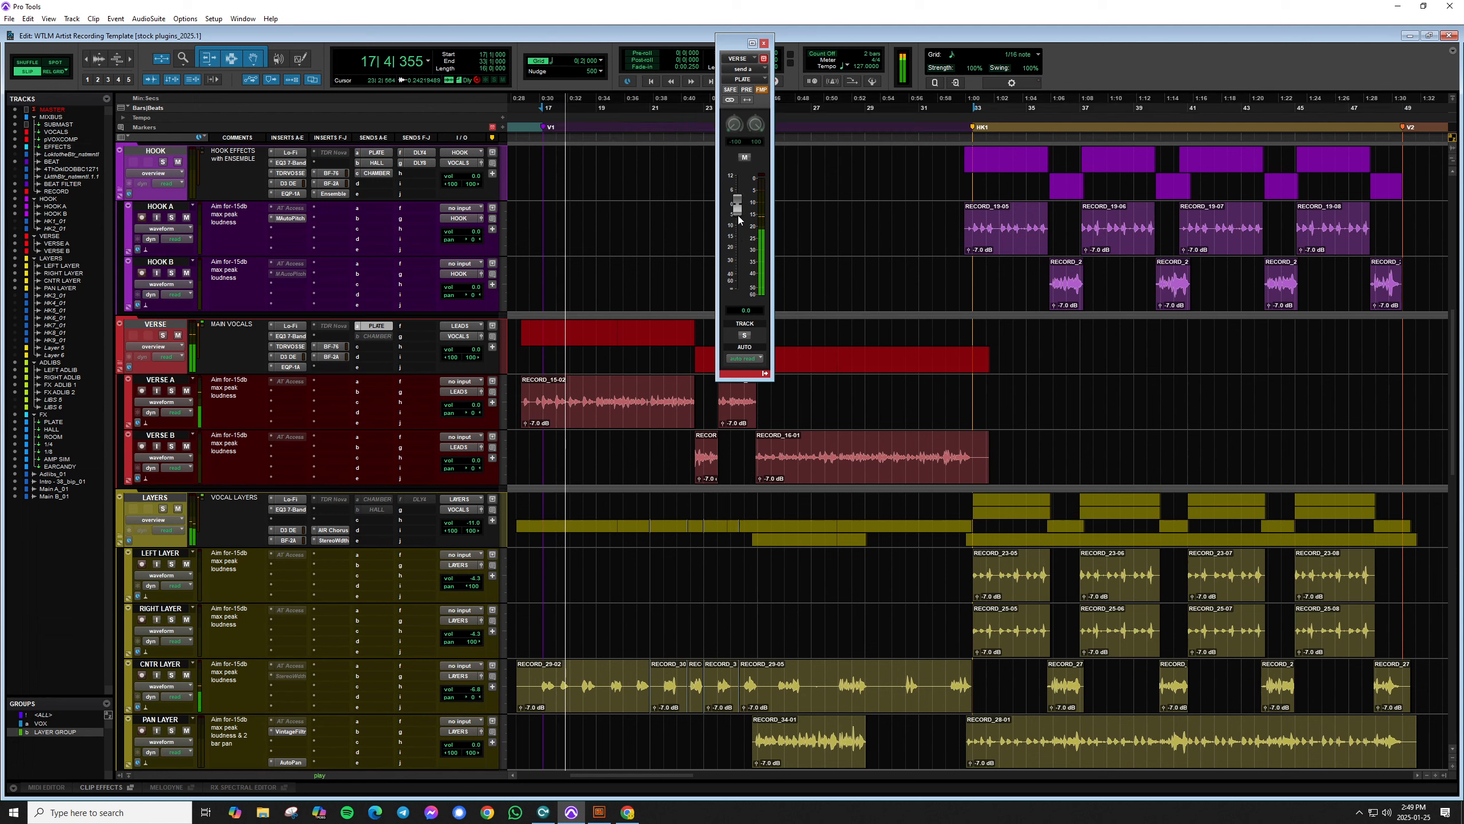
{"action": "left_click_drag", "start_coordinate": [740, 219], "coordinate": [738, 246]}
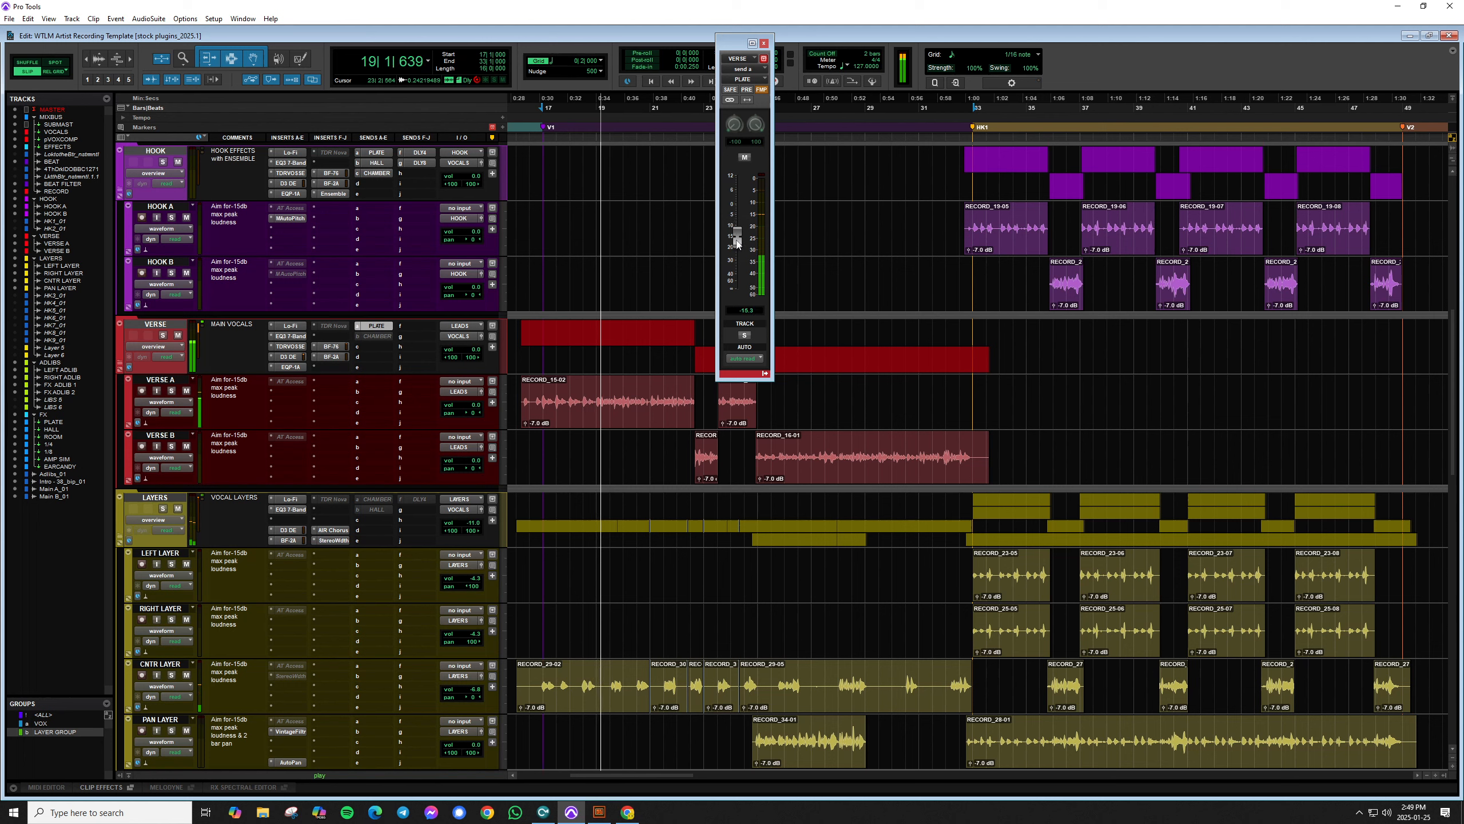
Step: Set VERSE's CHAMBER send to about -18.8 dB, compare the verse soloed and in the mix, and stop playback
{"action": "left_click", "coordinate": [375, 336]}
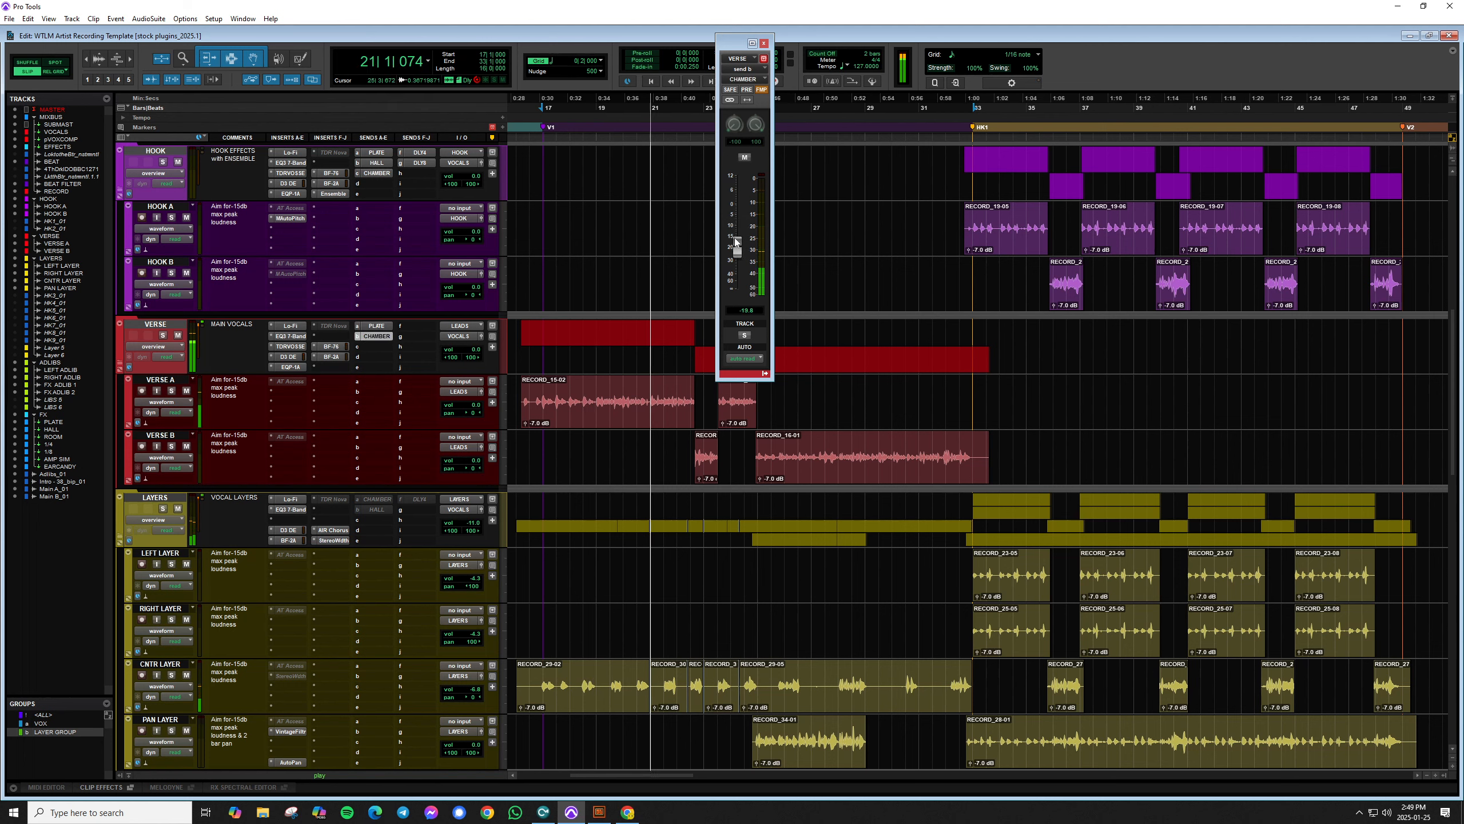
{"action": "mouse_move", "coordinate": [737, 241]}
{"action": "left_mouse_down"}
{"action": "mouse_move", "coordinate": [736, 226]}
{"action": "mouse_move", "coordinate": [739, 242]}
{"action": "left_mouse_up"}
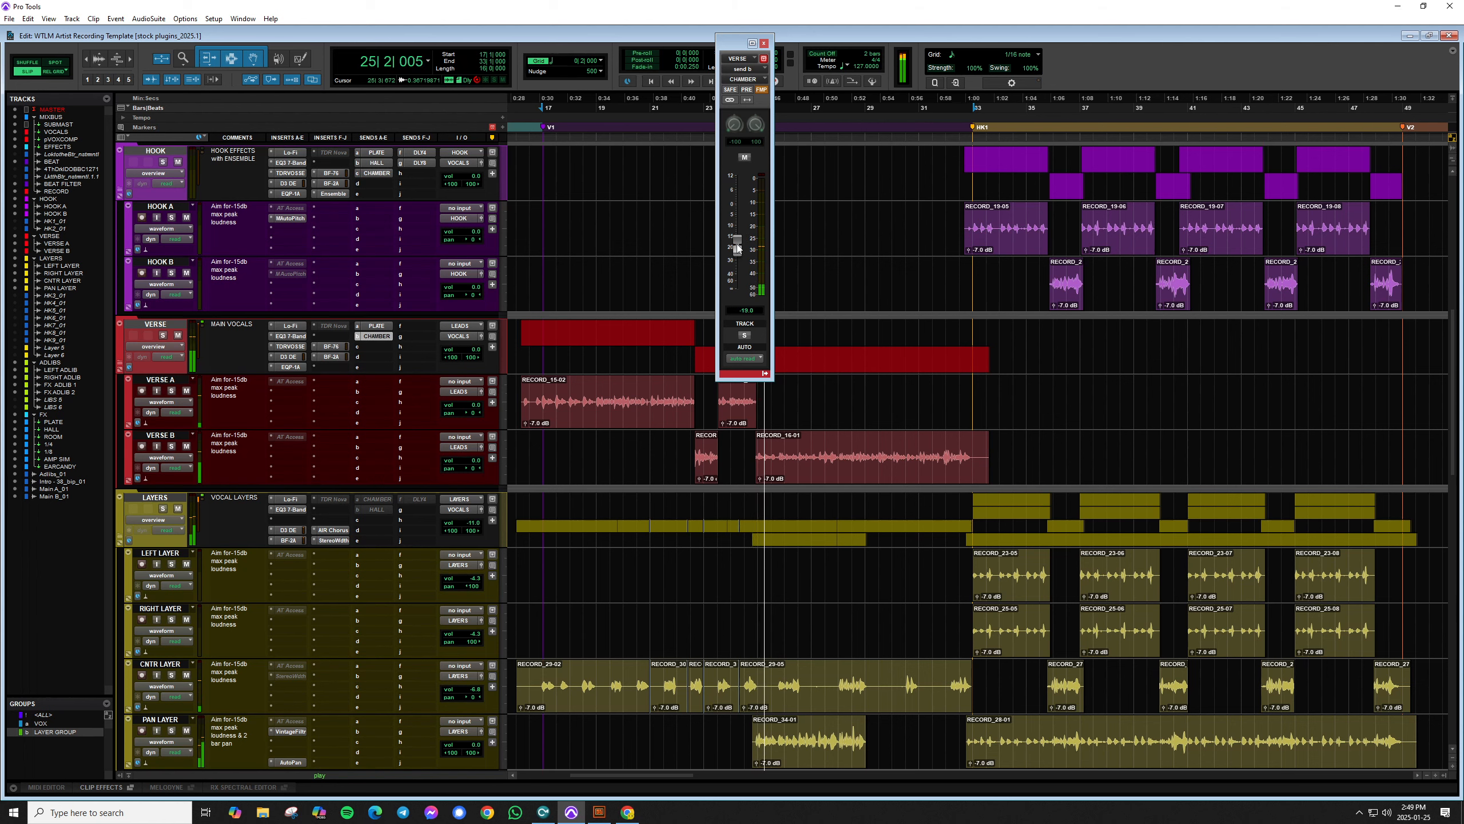
{"action": "left_click", "coordinate": [164, 335]}
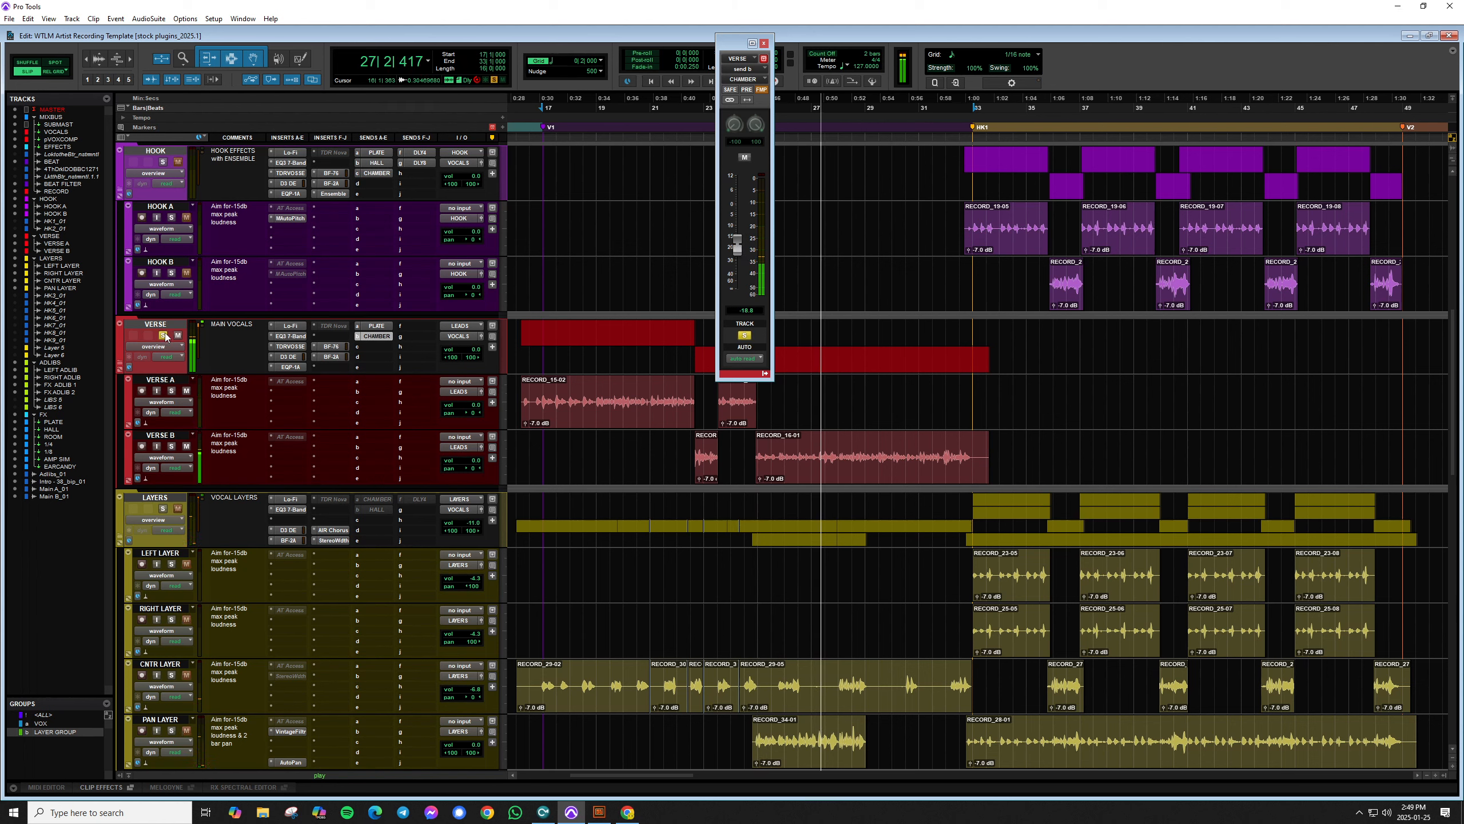
{"action": "left_click", "coordinate": [164, 336]}
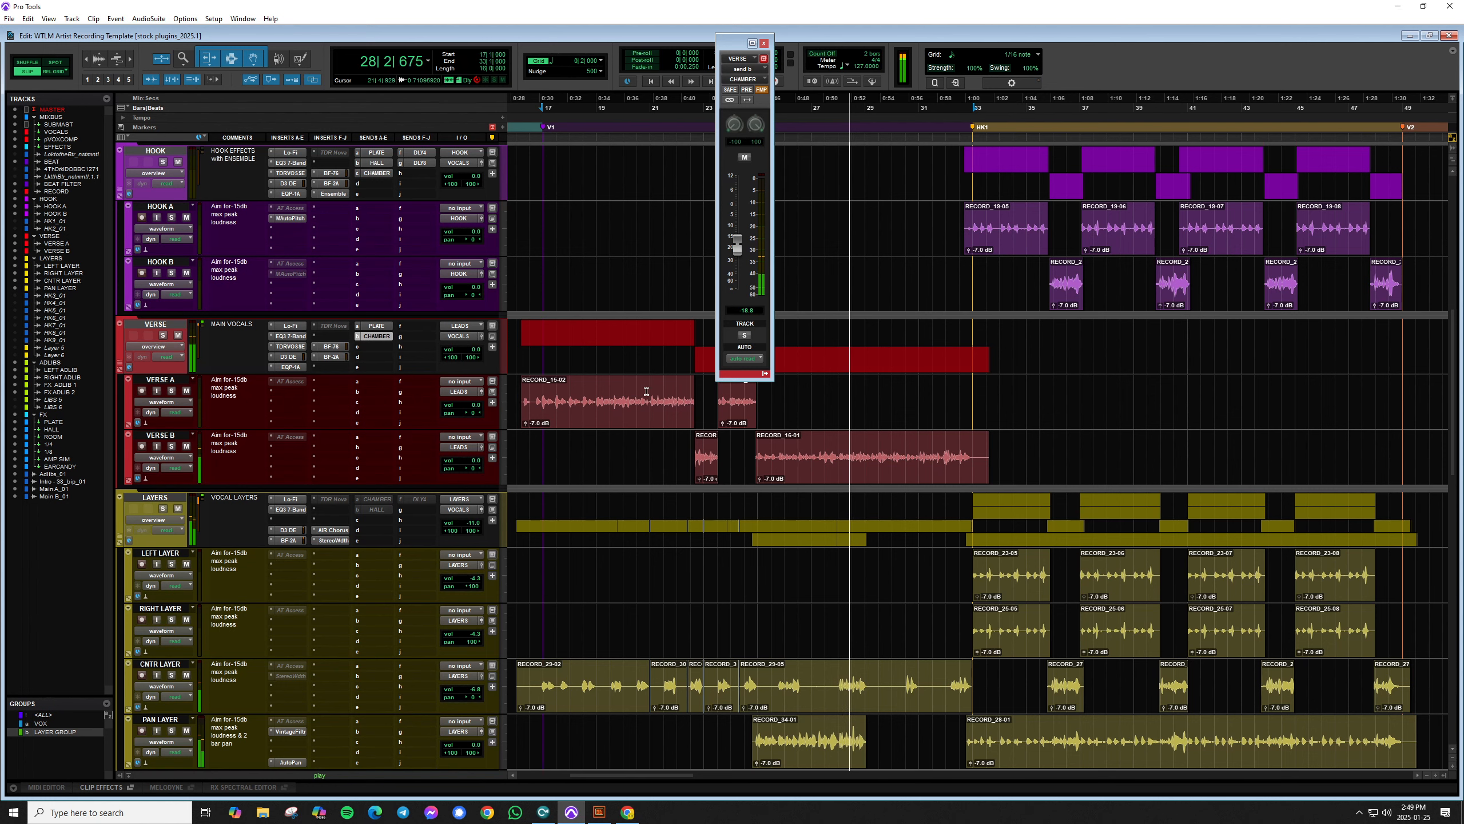
{"action": "key", "text": "space"}
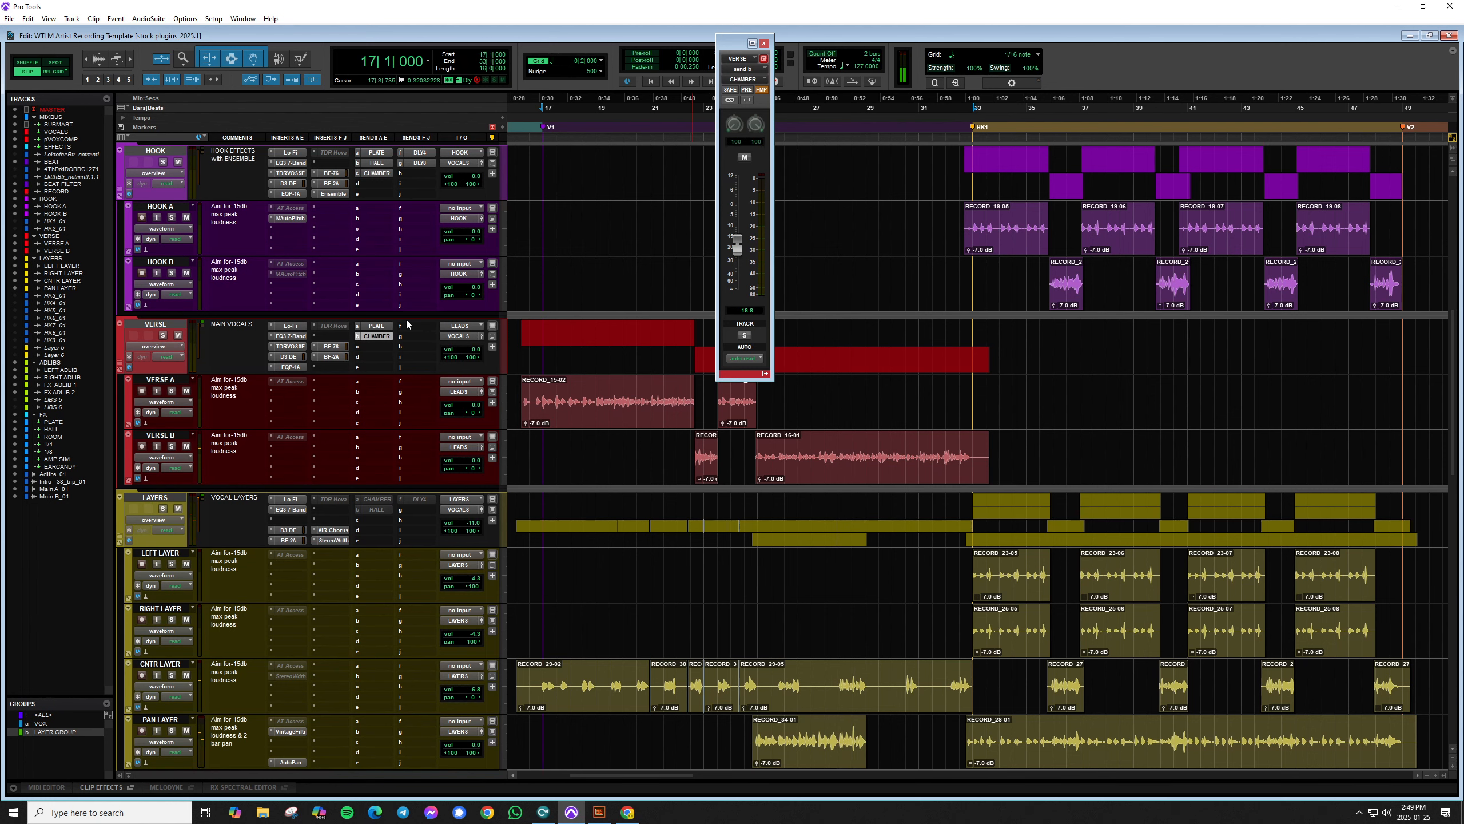
Step: Reset LAYERS' CHAMBER send to 0 dB during playback, solo LAYERS, and bring the send to about -7.5 dB
{"action": "scroll", "coordinate": [516, 404], "scroll_direction": "down", "scroll_amount": 4}
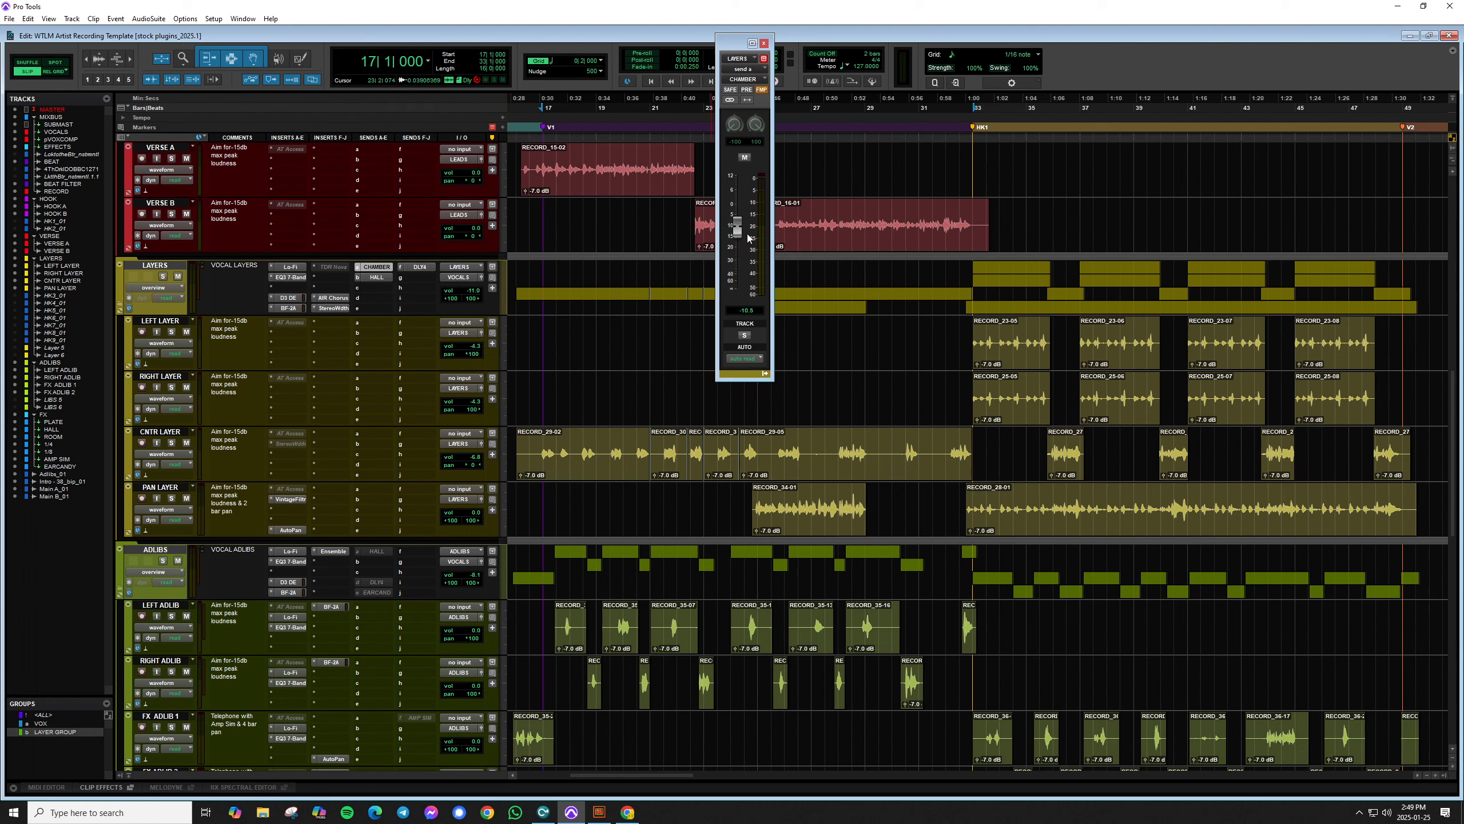
{"action": "key", "text": "space"}
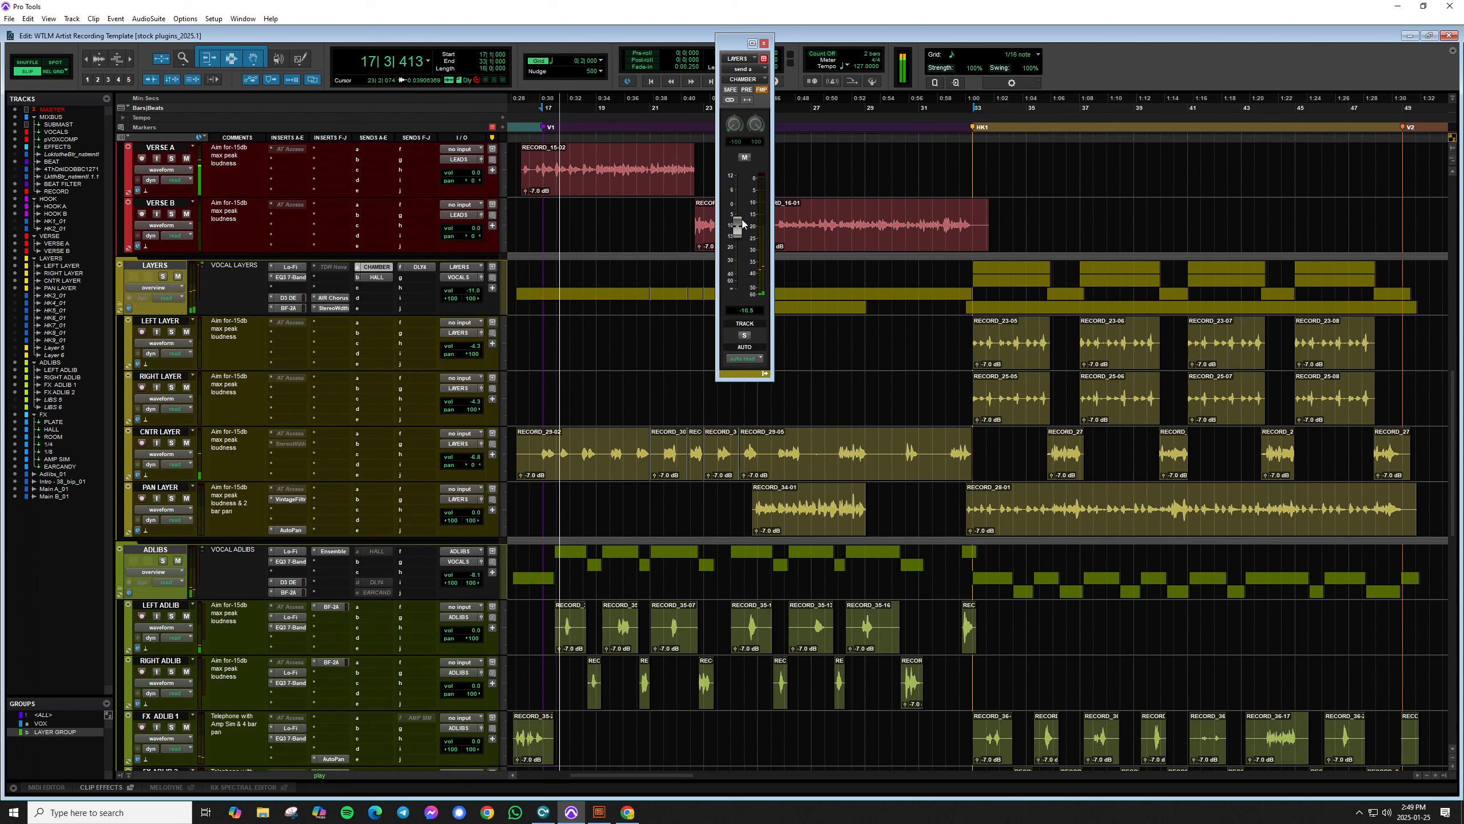
{"action": "left_click", "coordinate": [739, 220], "text": "alt"}
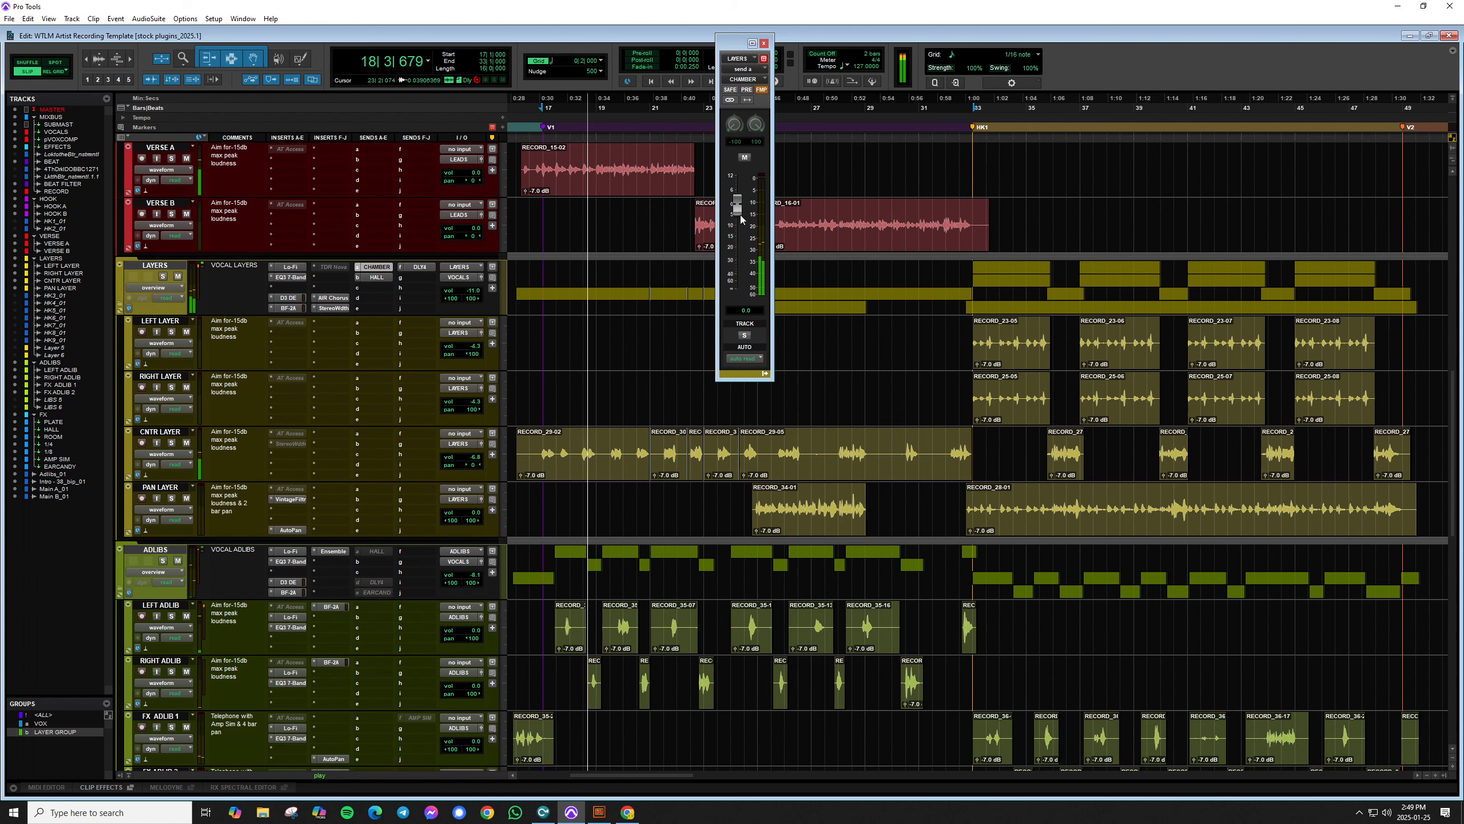
{"action": "left_click_drag", "start_coordinate": [736, 215], "coordinate": [736, 226]}
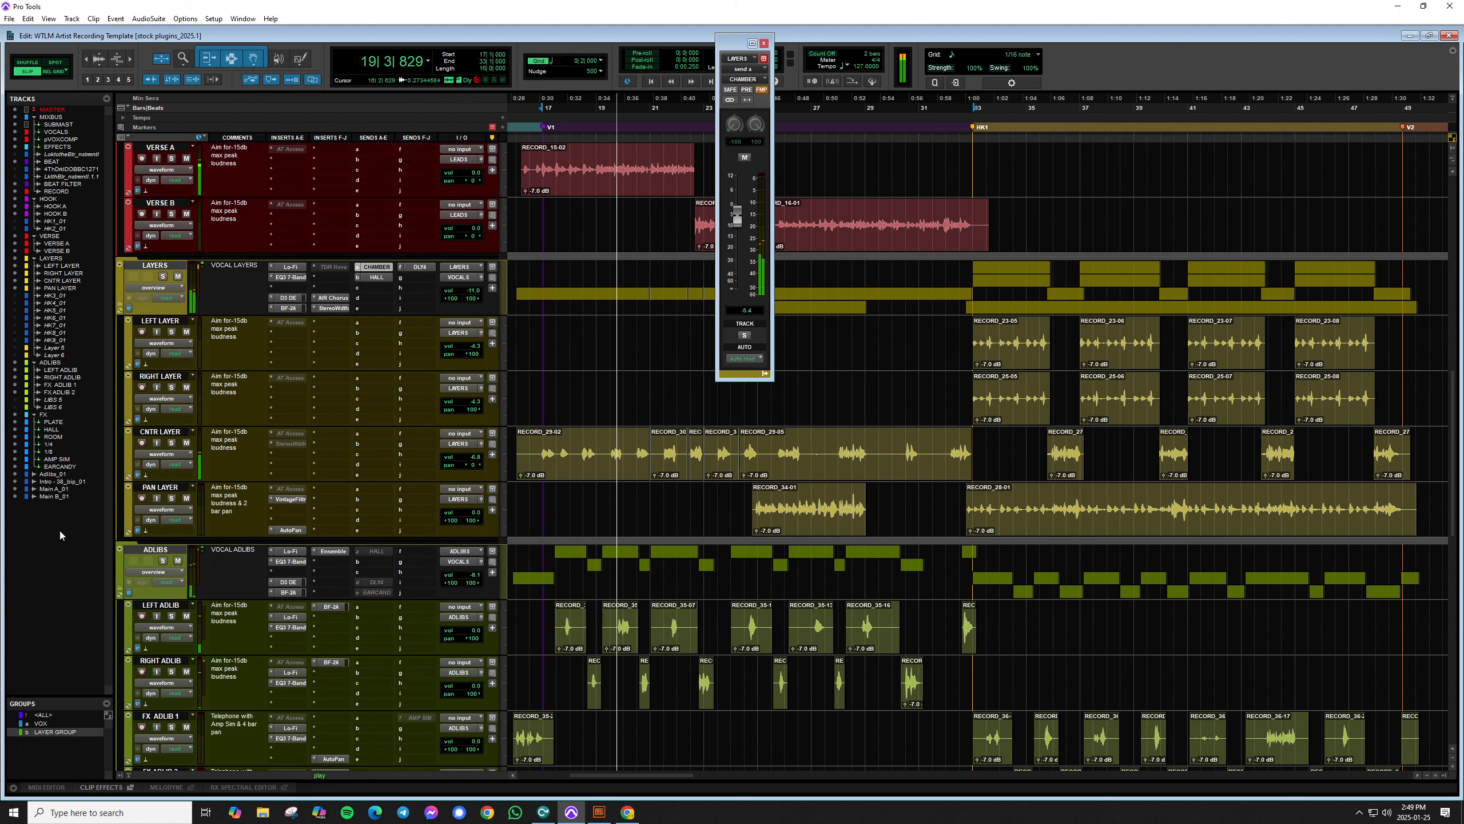
{"action": "left_click", "coordinate": [163, 276]}
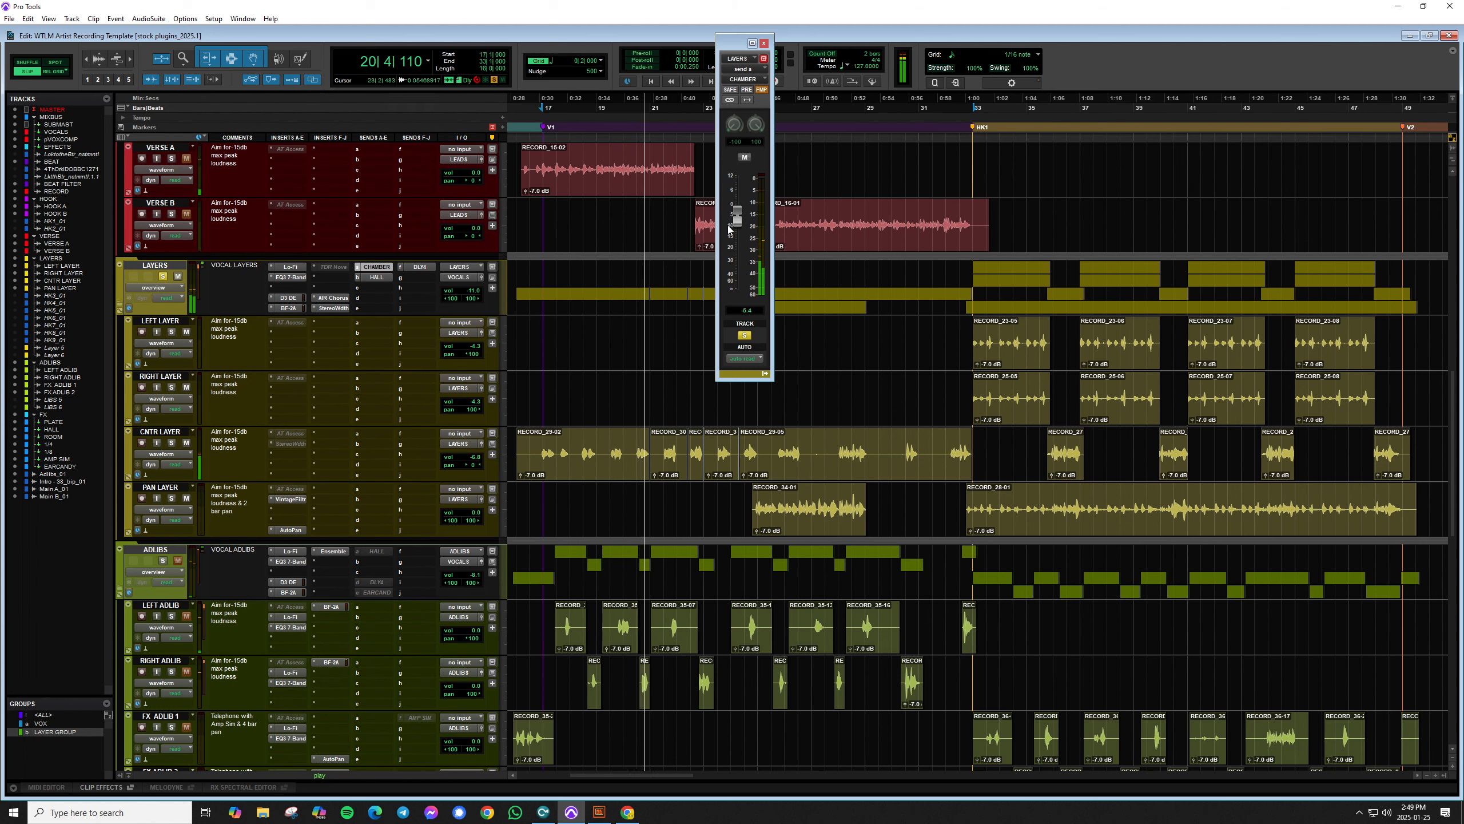
{"action": "left_click_drag", "start_coordinate": [741, 217], "coordinate": [741, 224]}
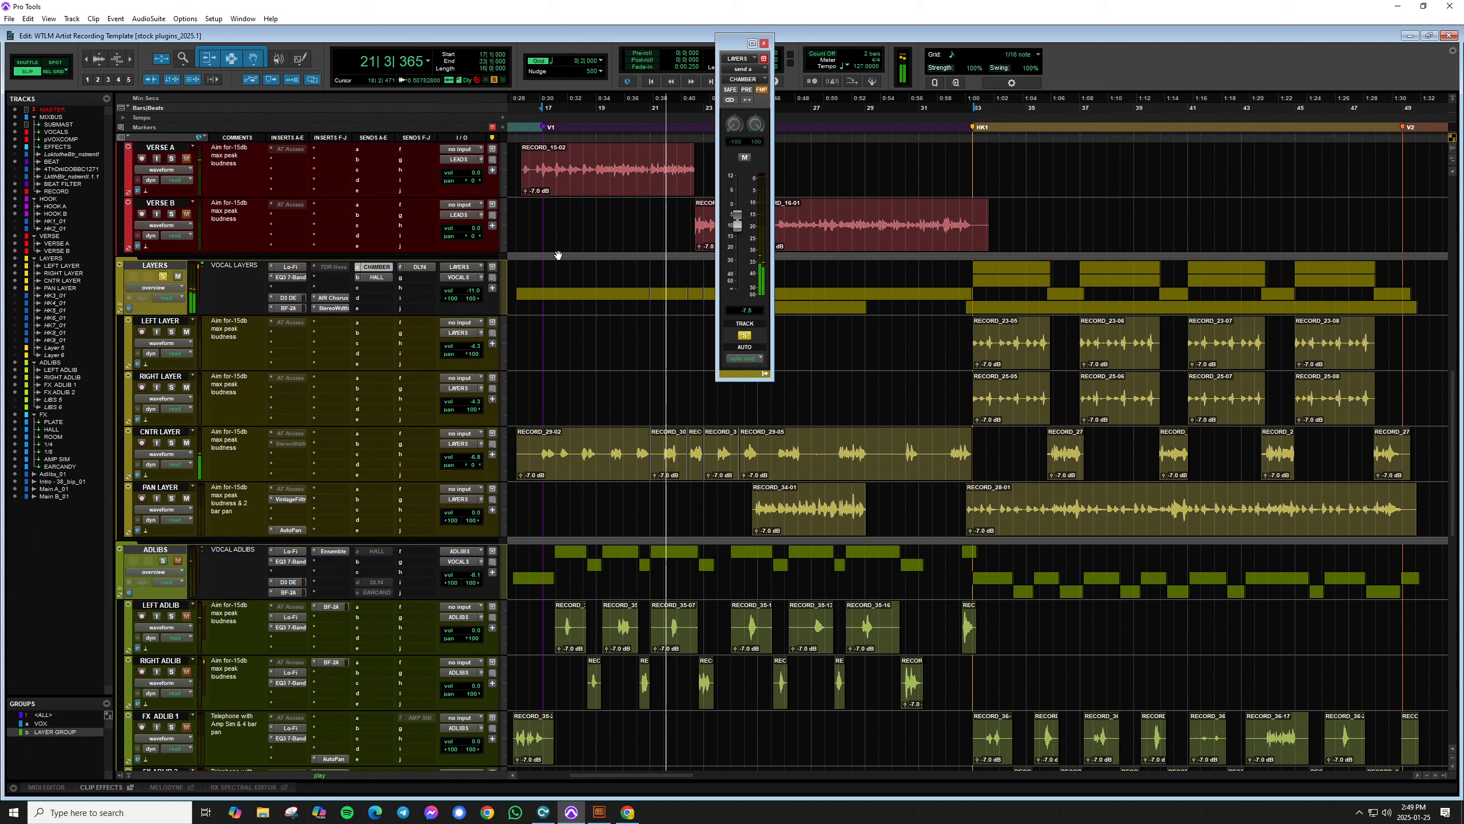
Step: Bring LAYERS' DLY4 send to about -16.3 dB and its HALL send to about -14.2 dB with LAYERS soloed, and stop playback
{"action": "left_click", "coordinate": [423, 267]}
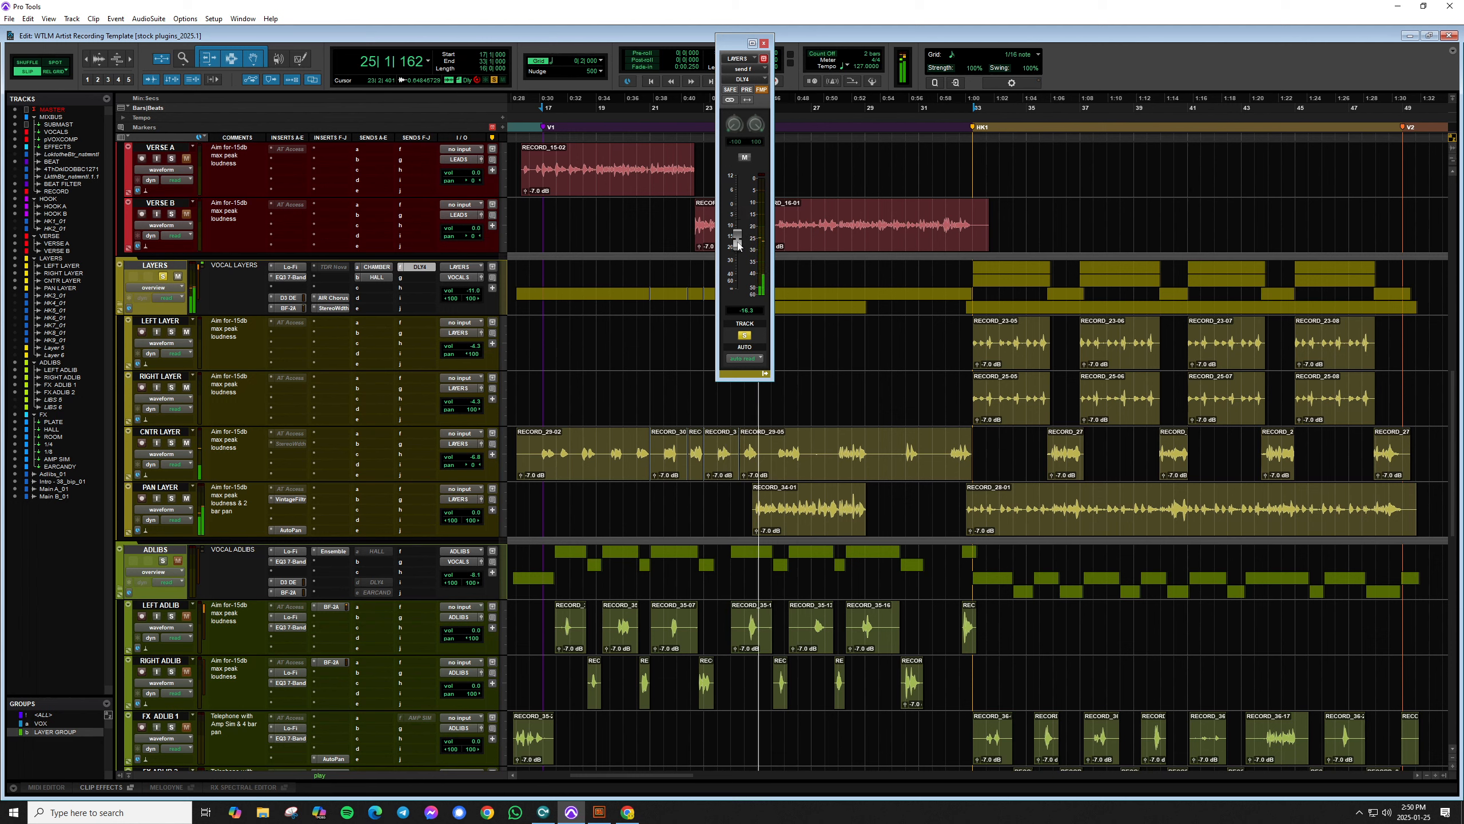
{"action": "left_click", "coordinate": [377, 277]}
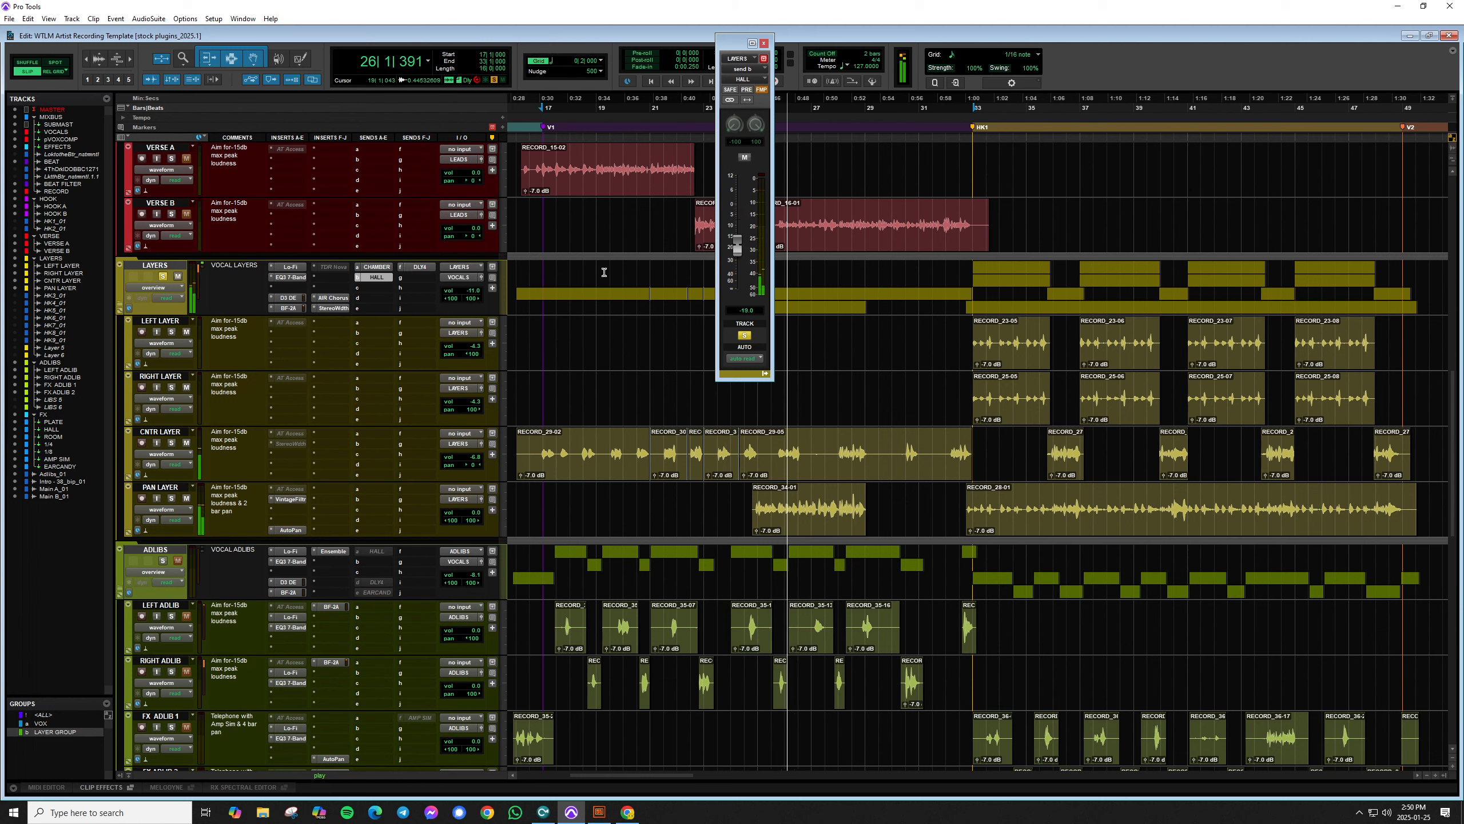
{"action": "left_click_drag", "start_coordinate": [737, 207], "coordinate": [736, 239]}
{"action": "key", "text": "space"}
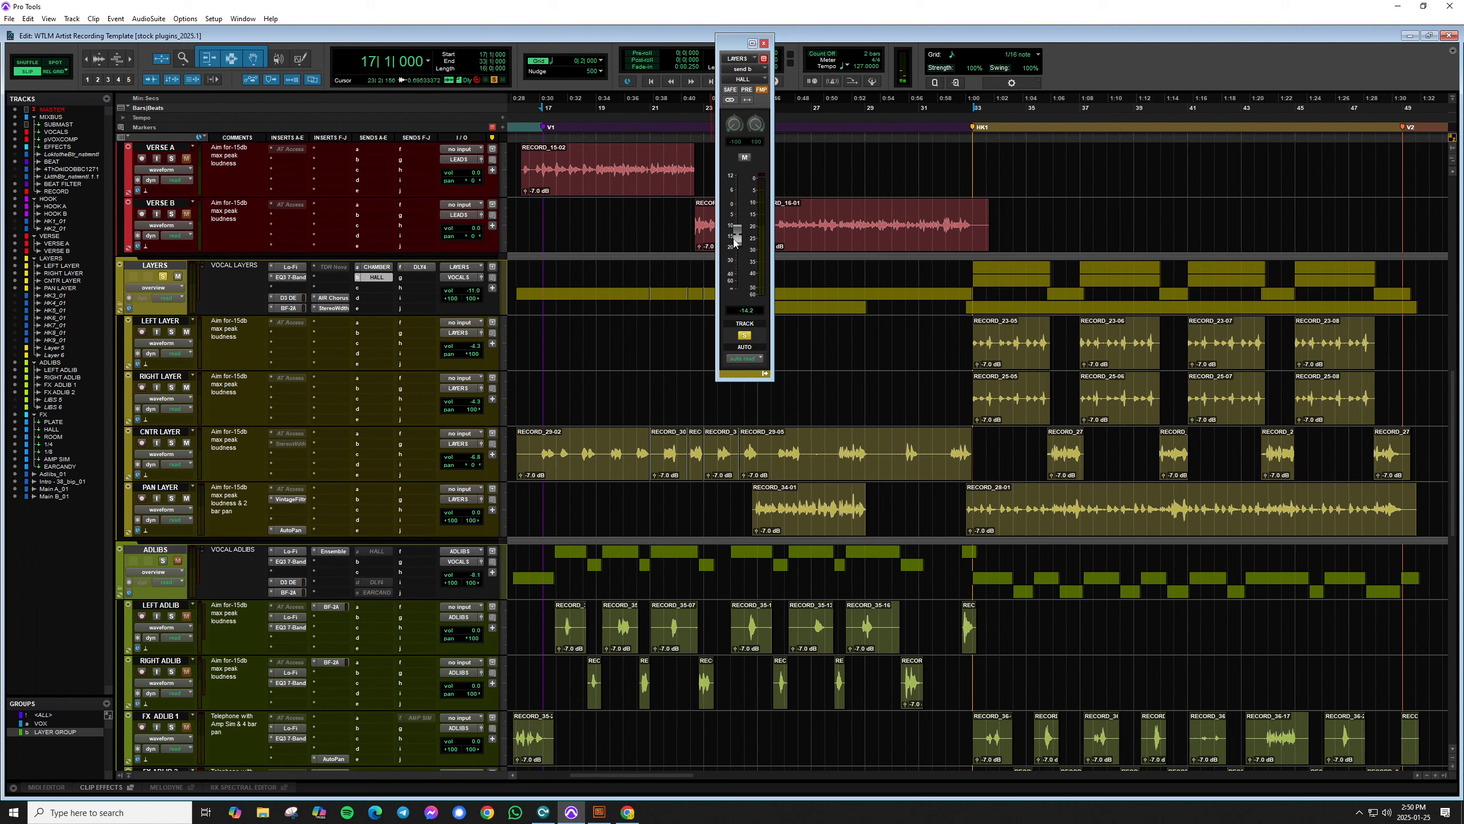
Step: Replay the verse with LAYERS unsoloed and lower its CHAMBER send to about -8.7 dB
{"action": "key", "text": "space"}
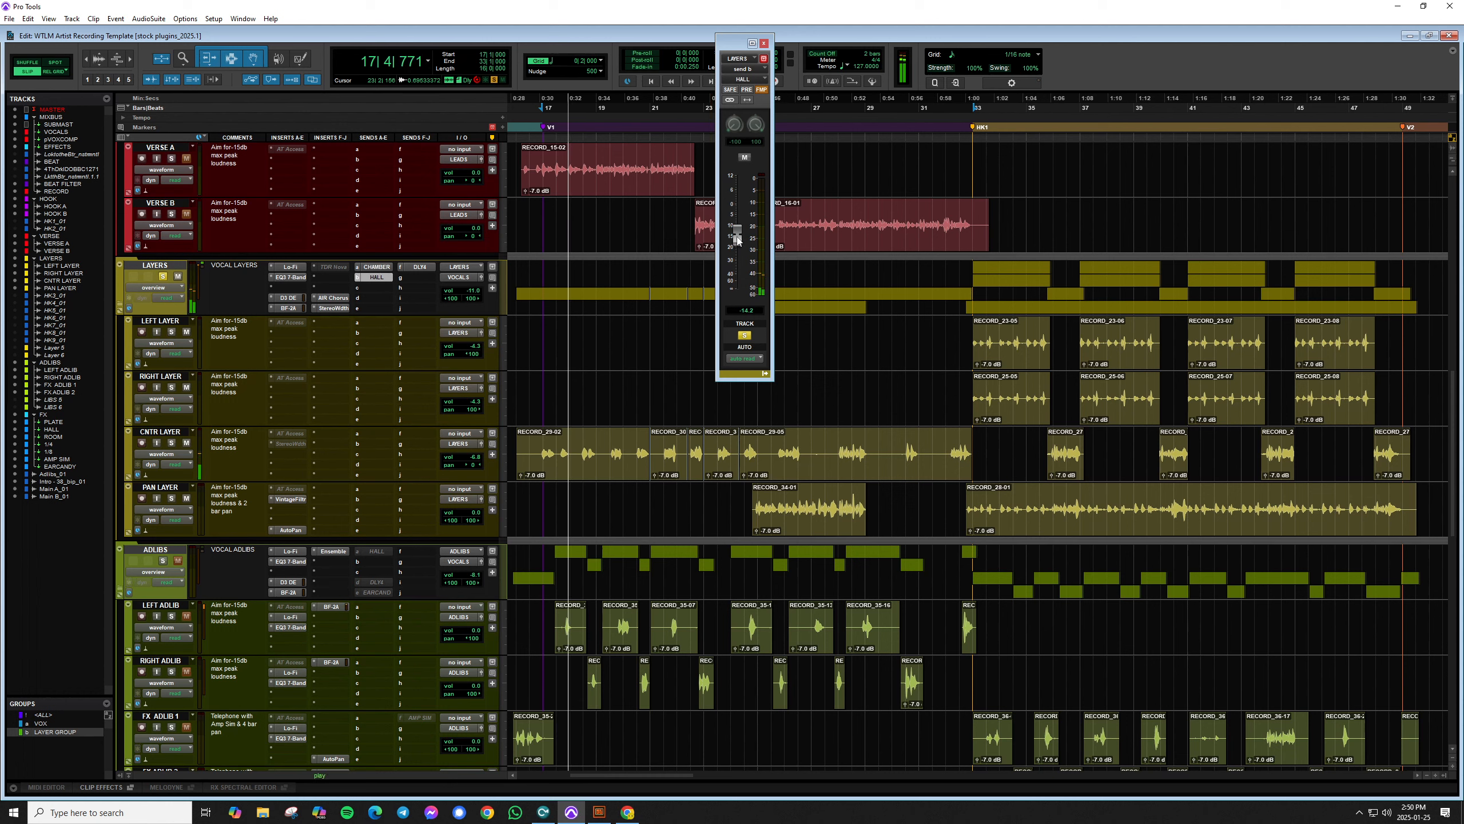
{"action": "left_click", "coordinate": [744, 335]}
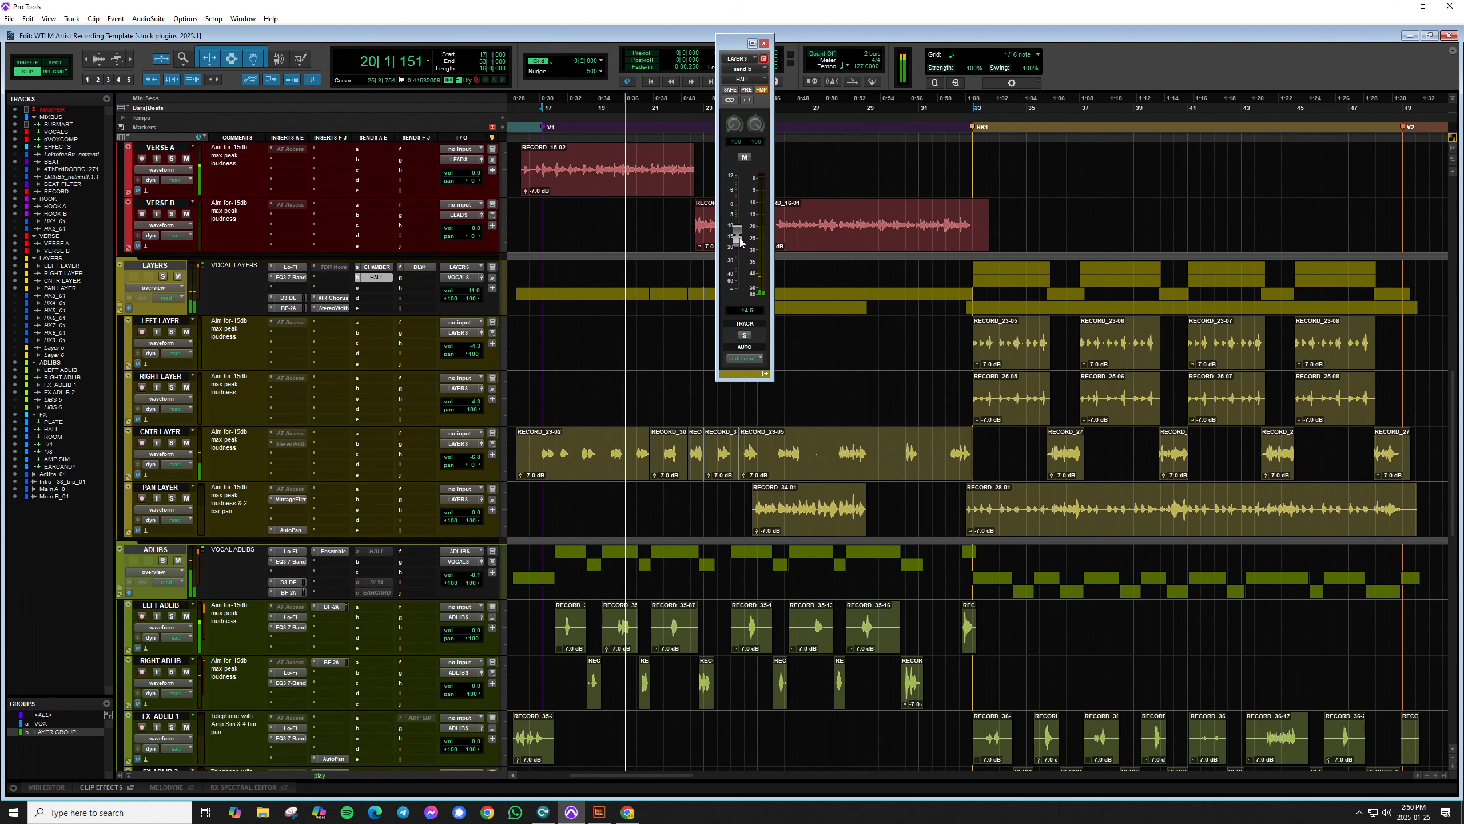
{"action": "left_click_drag", "start_coordinate": [740, 242], "coordinate": [740, 234]}
{"action": "left_click", "coordinate": [376, 267]}
{"action": "scroll", "coordinate": [629, 314], "scroll_direction": "down", "scroll_amount": 2}
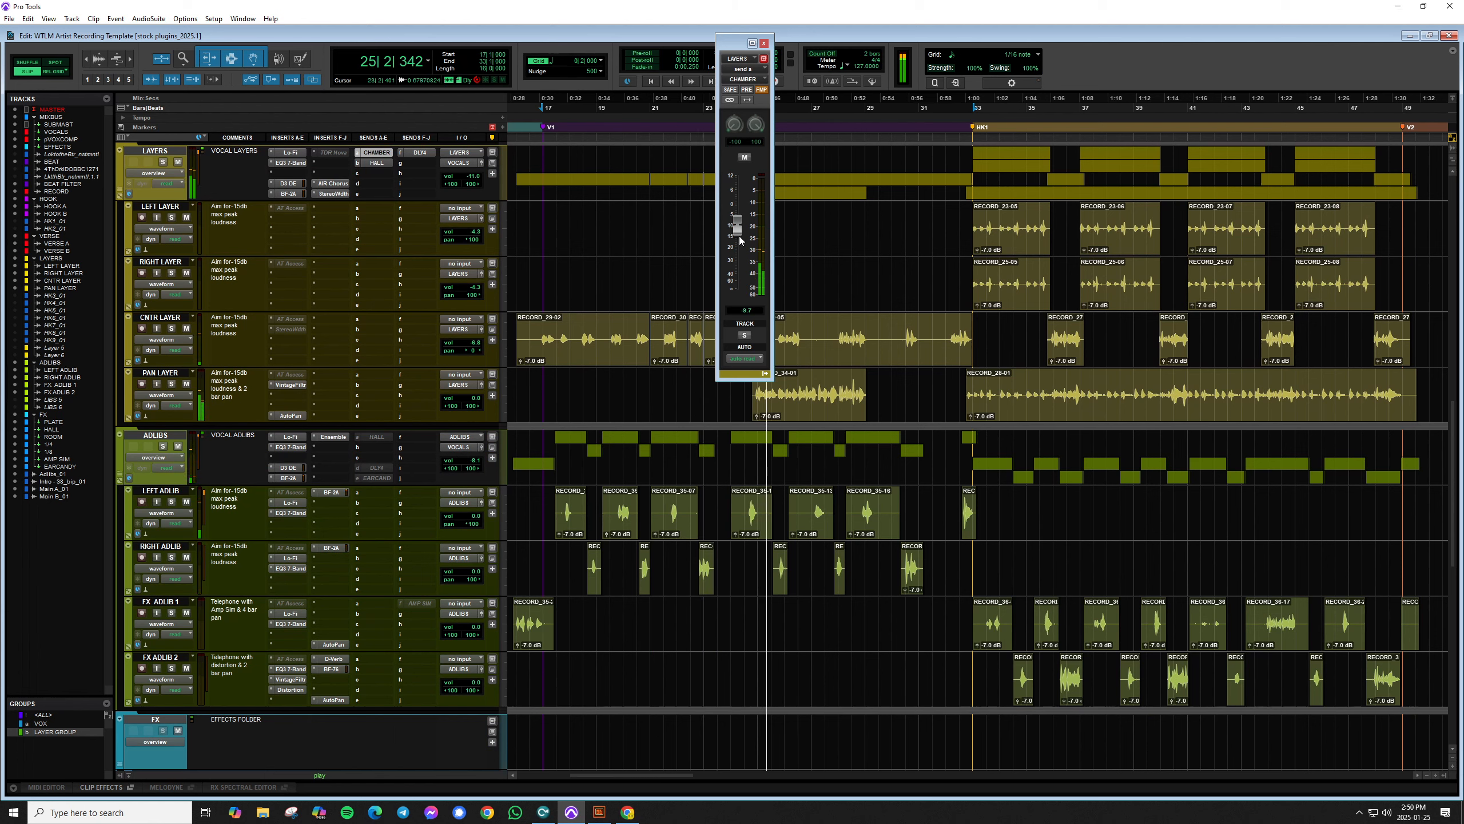
Step: Set LAYERS' HALL send to about -16.3 dB and its DLY4 send to about -17.6 dB in the full mix, and stop playback
{"action": "left_click", "coordinate": [376, 162]}
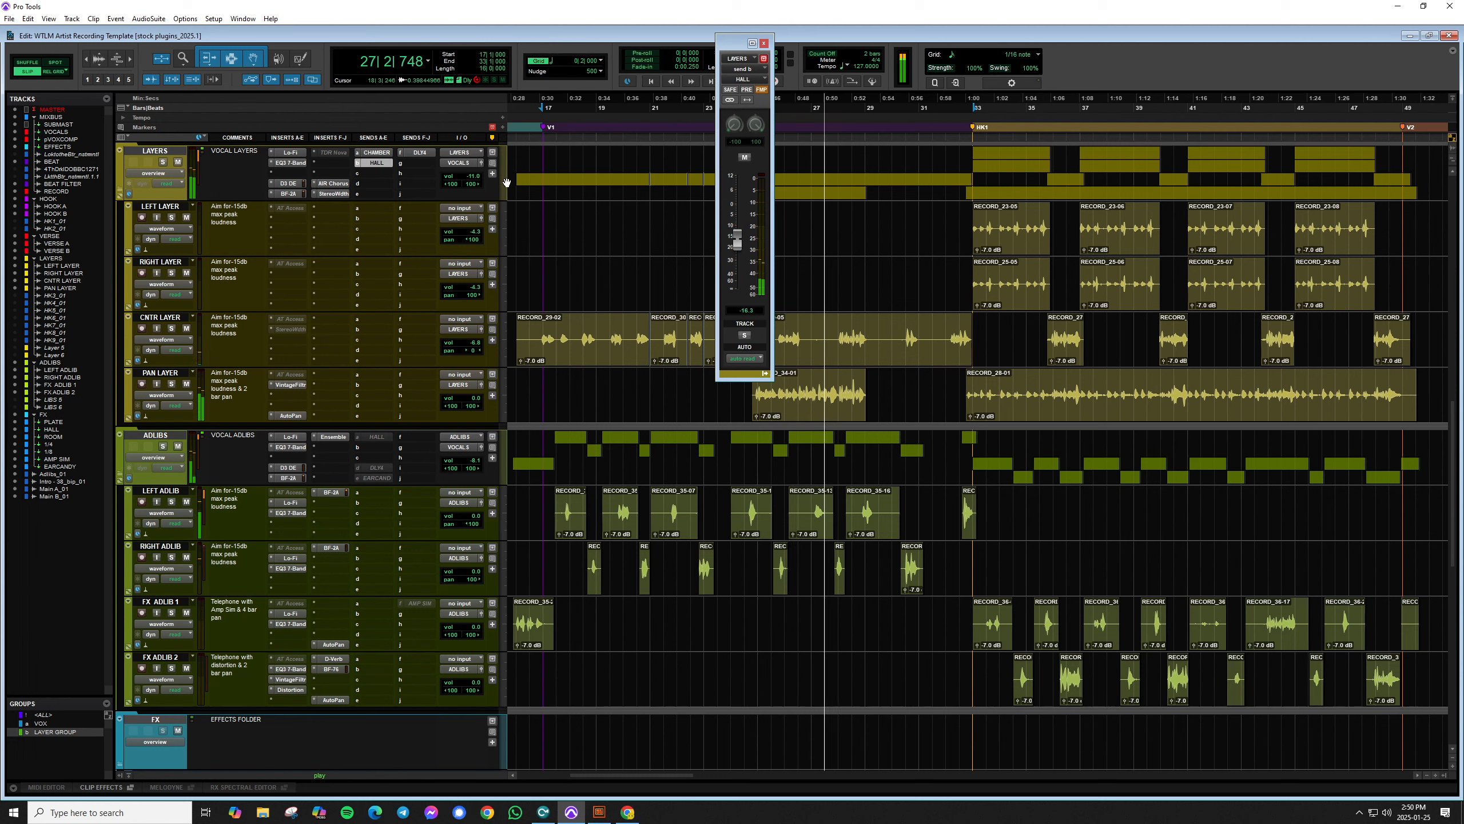
{"action": "left_click", "coordinate": [420, 152]}
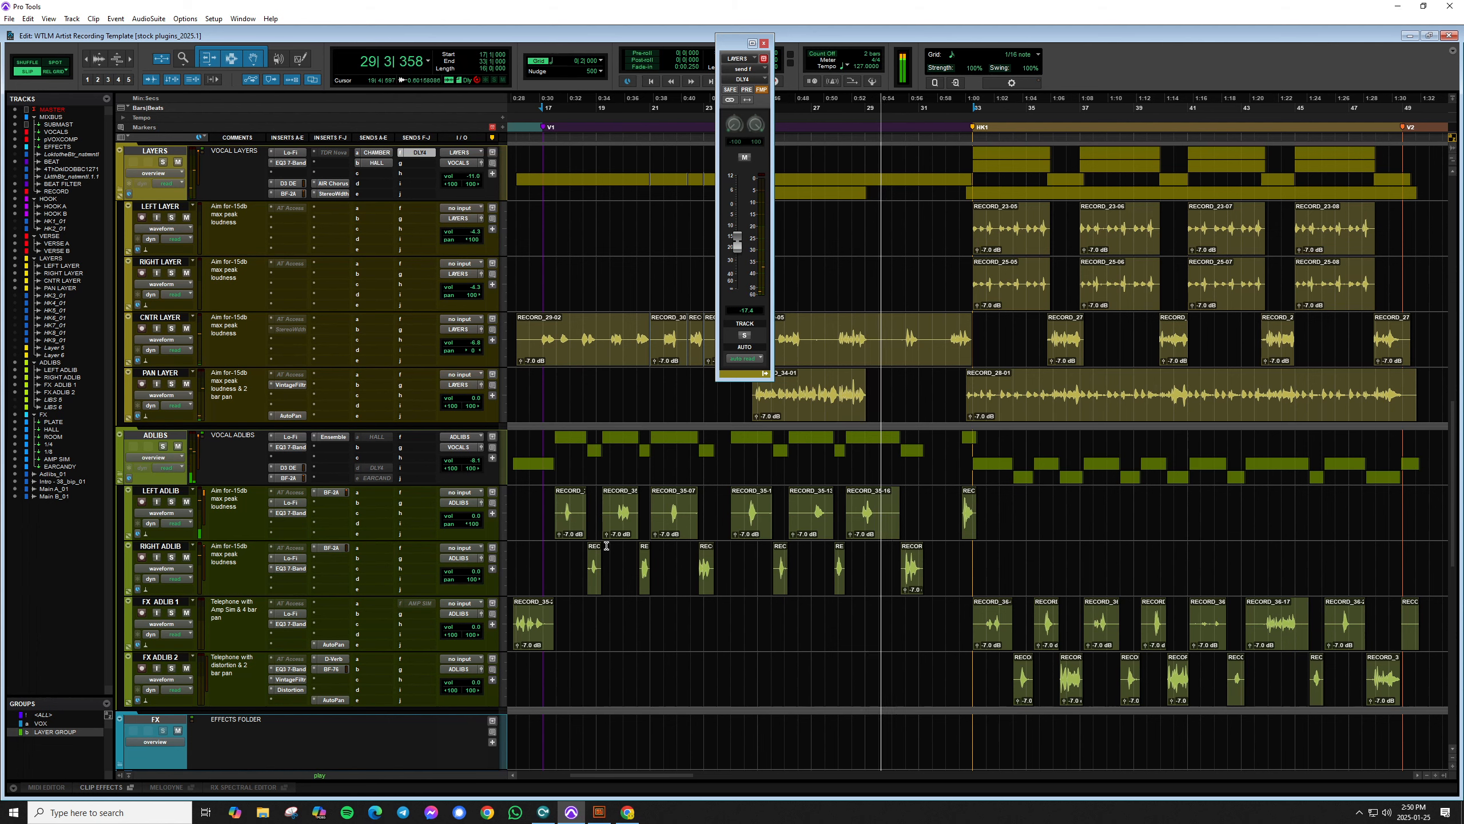
{"action": "key", "text": "space"}
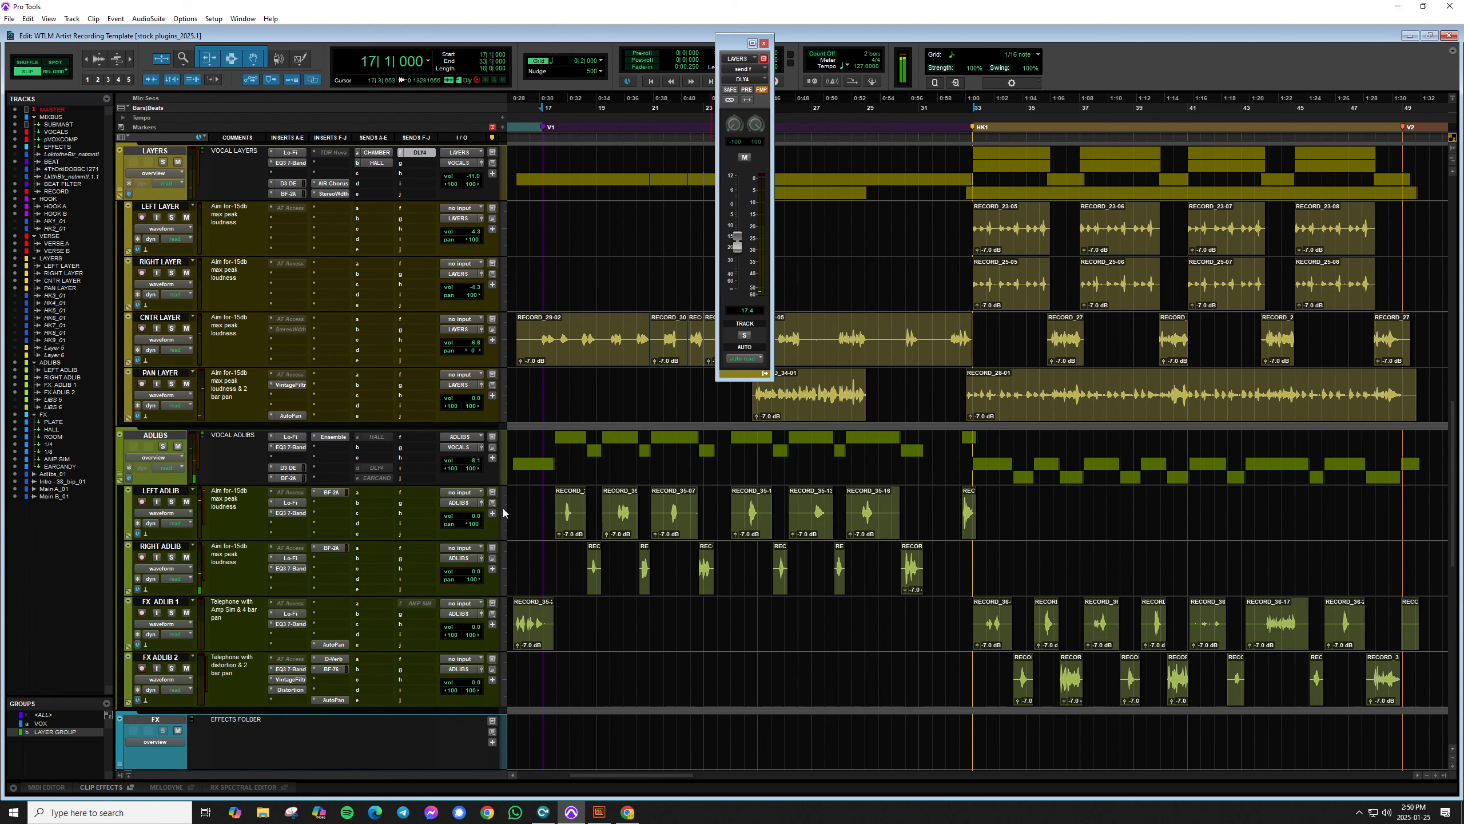
Step: Play the verse, reset ADLIBS' HALL send to 0 dB and lower it to about -12.6 dB
{"action": "key", "text": "space"}
{"action": "left_click", "coordinate": [738, 233], "text": "alt"}
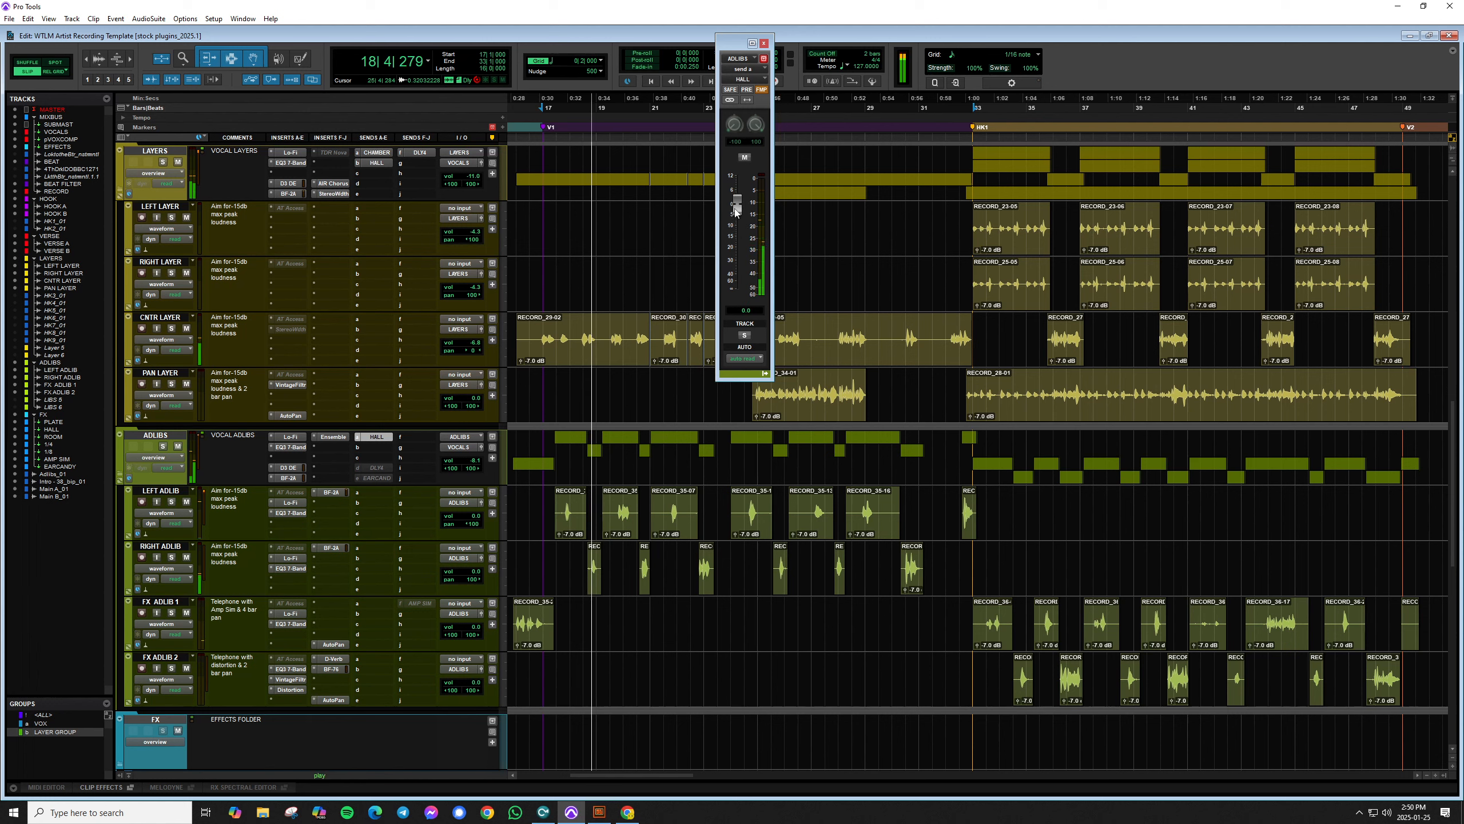
{"action": "left_click_drag", "start_coordinate": [740, 213], "coordinate": [739, 238]}
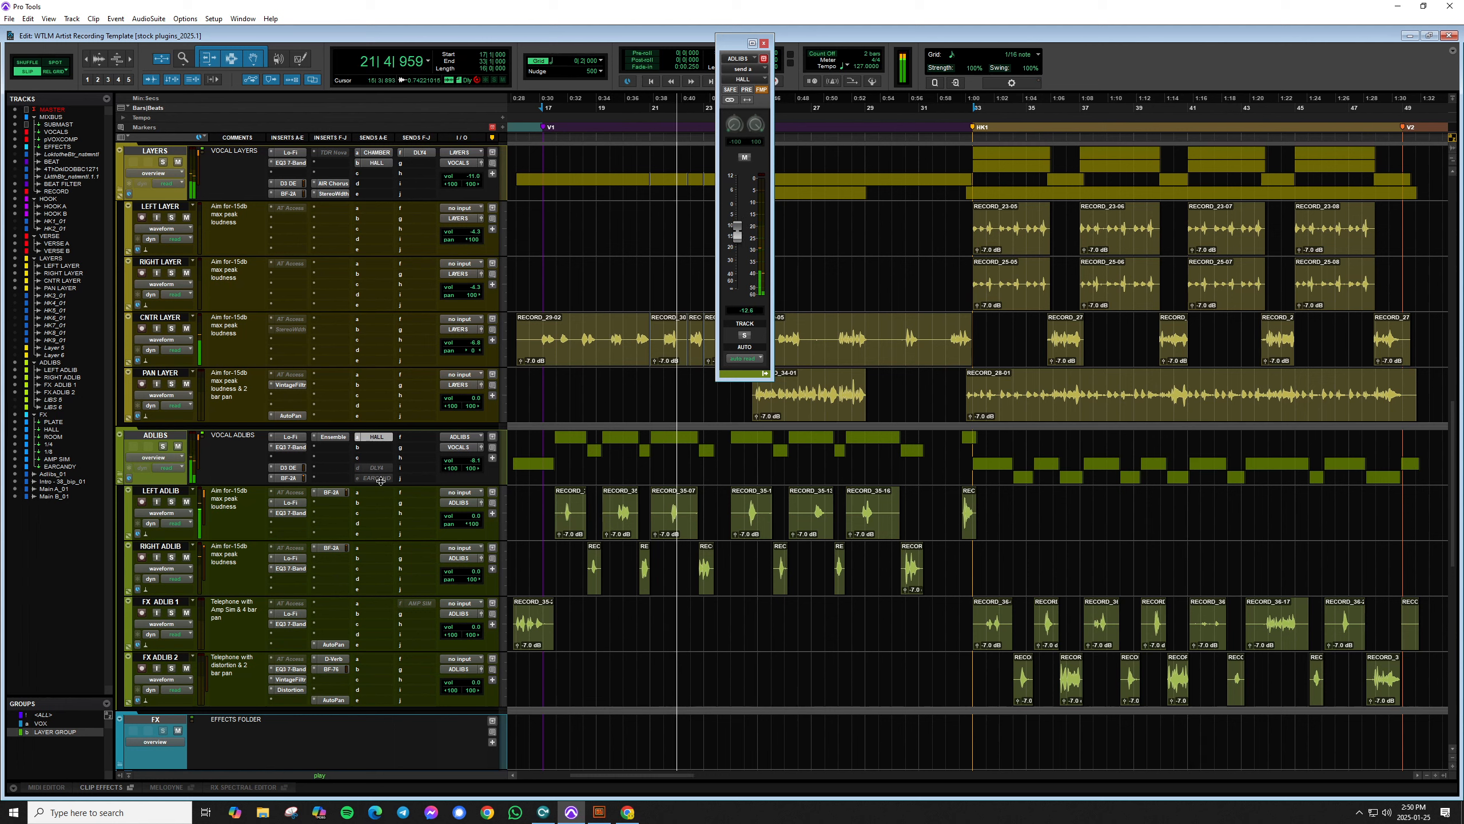
Step: Activate ADLIBS' DLY4 send, reset it to 0 dB, blend it down by ear during the verse, and stop playback
{"action": "key", "text": "space"}
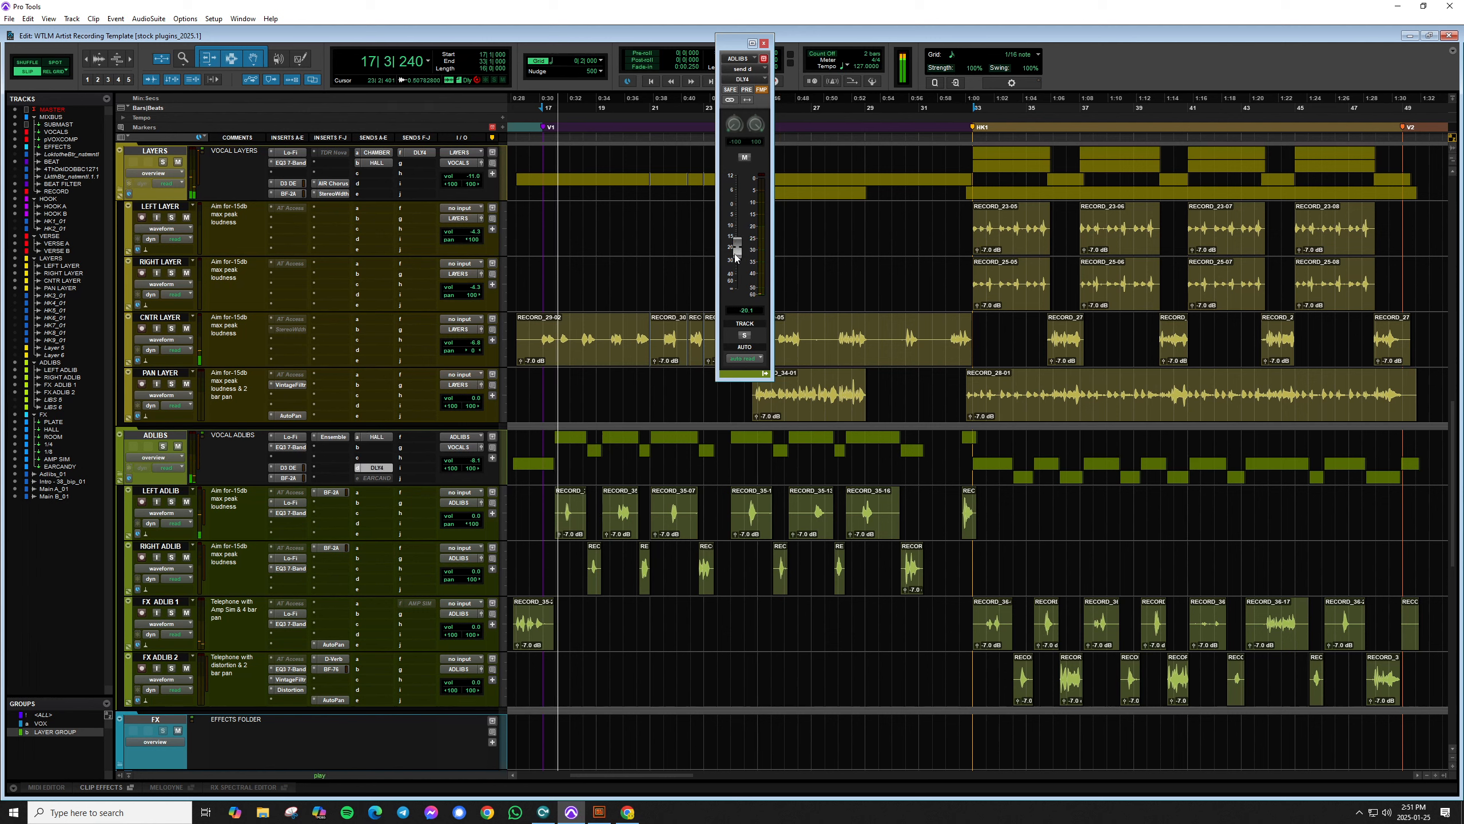
{"action": "left_click", "coordinate": [739, 256], "text": "alt"}
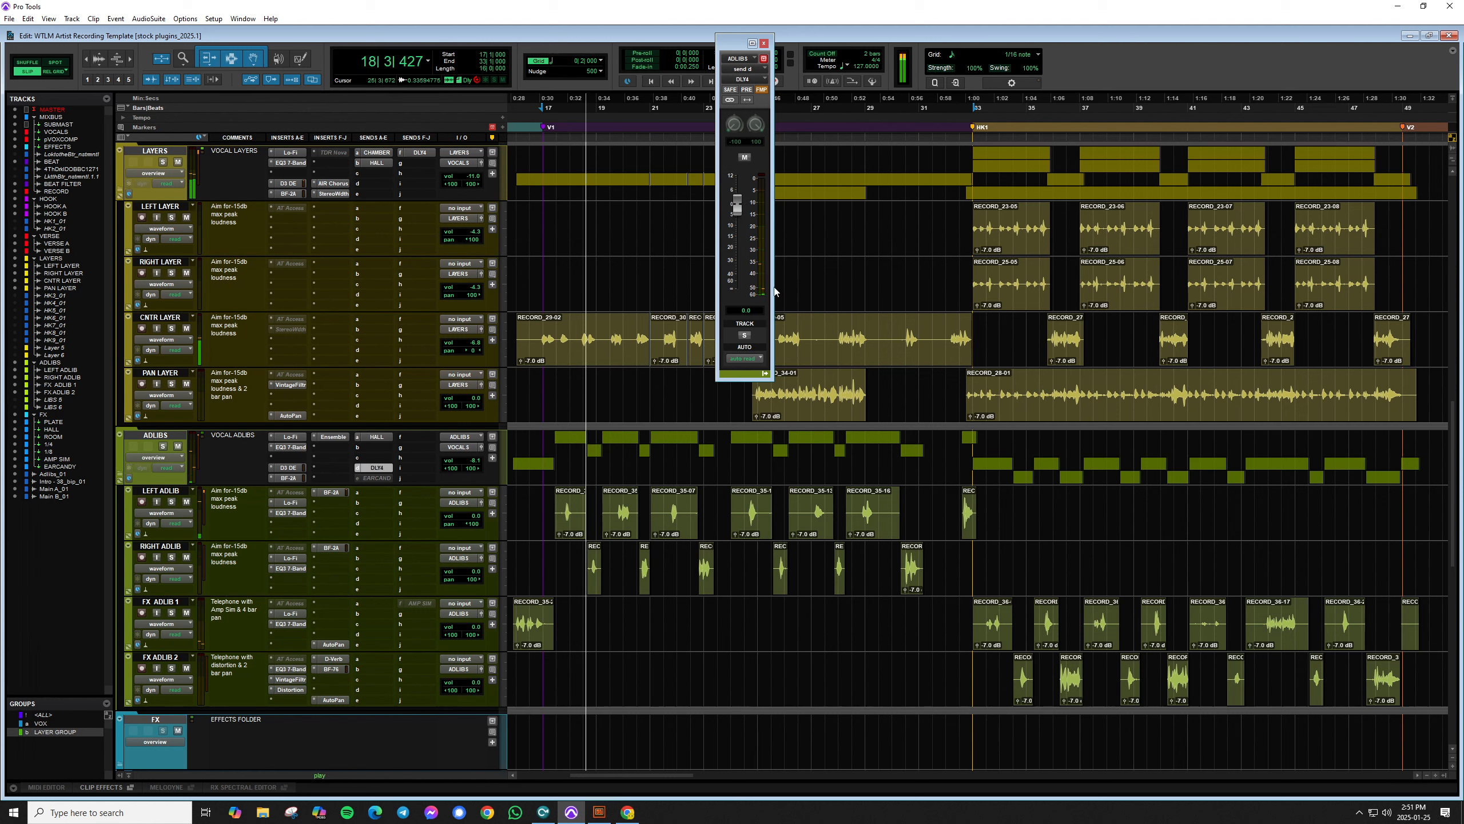
{"action": "left_click_drag", "start_coordinate": [742, 216], "coordinate": [742, 245]}
{"action": "key", "text": "space"}
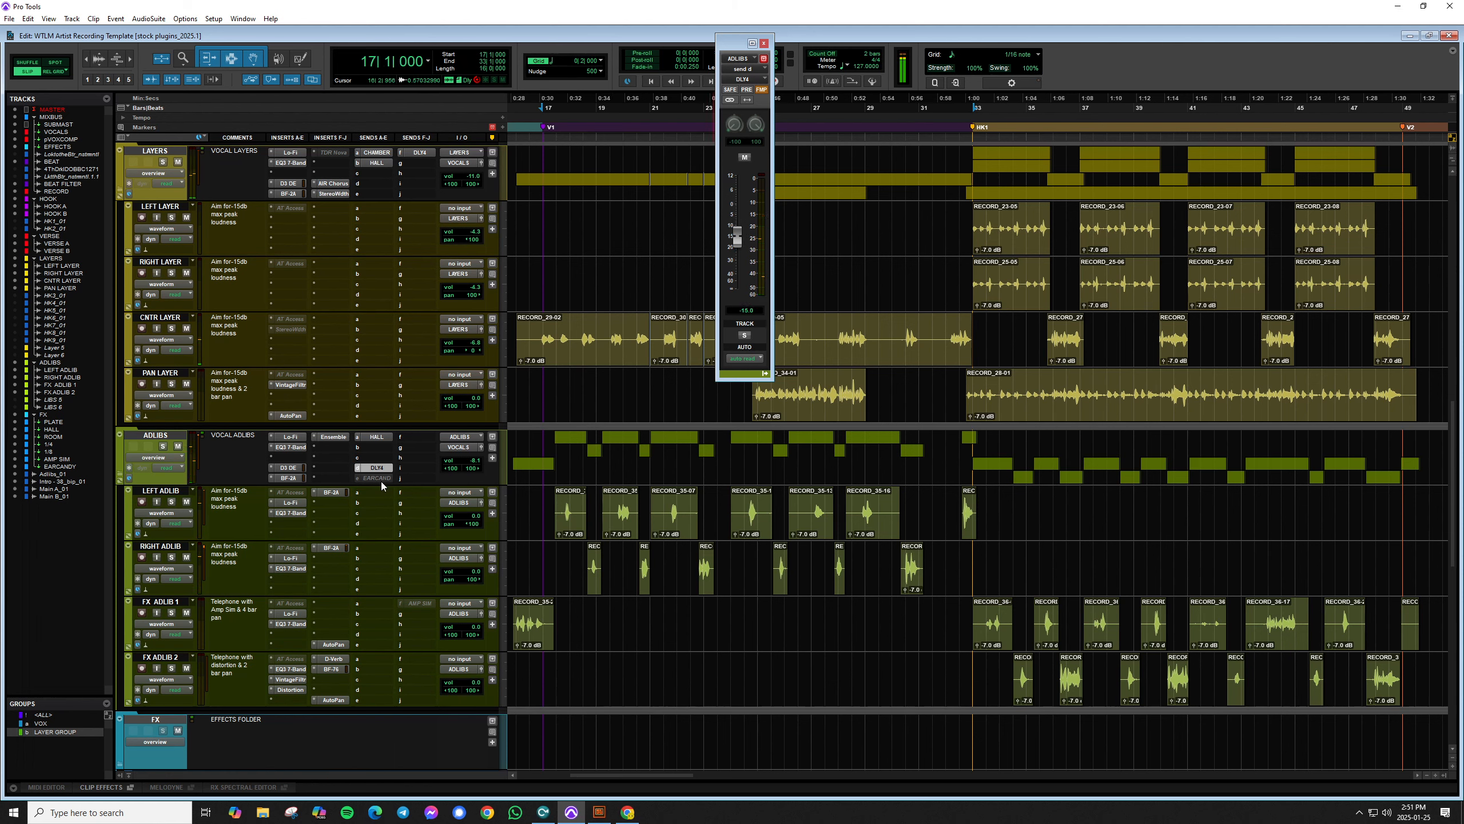
Step: Activate ADLIBS' EARCANDY send at 0 dB and play the verse while reviewing the effects tracks in the FX folder
{"action": "left_click", "coordinate": [378, 478]}
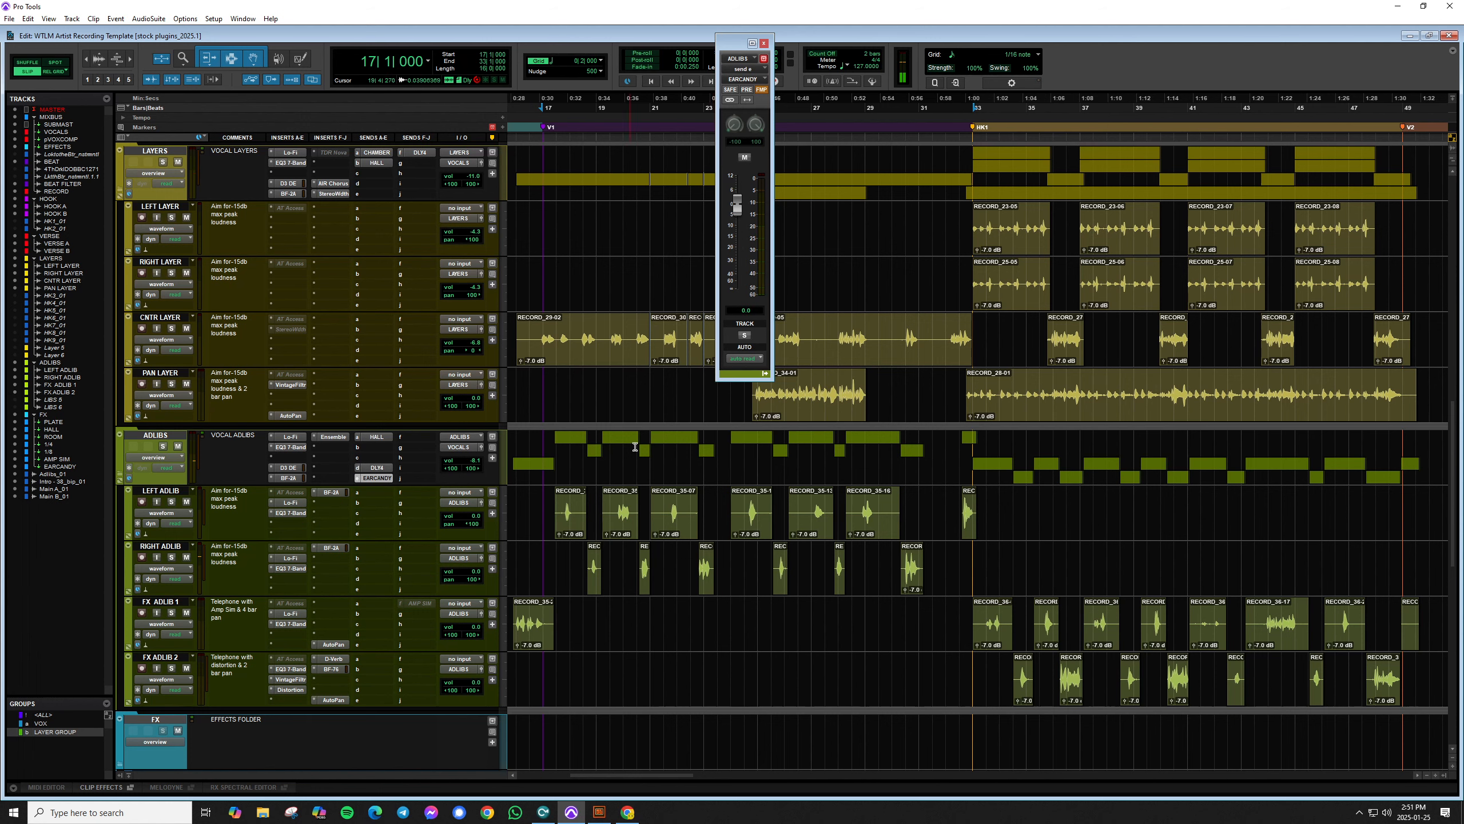
{"action": "key", "text": "space"}
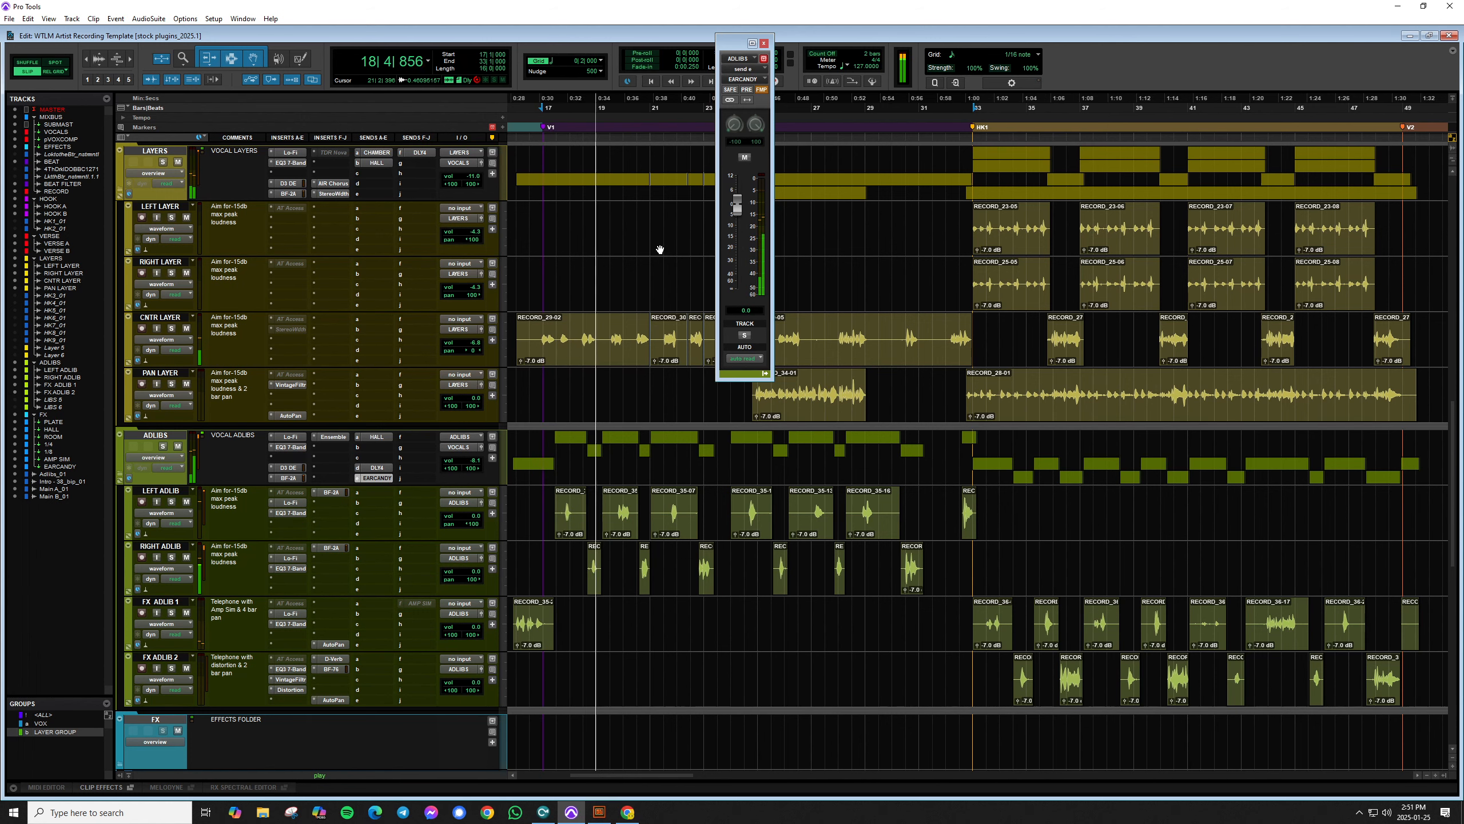
{"action": "scroll", "coordinate": [364, 497], "scroll_direction": "down", "scroll_amount": 4}
{"action": "scroll", "coordinate": [361, 462], "scroll_direction": "down", "scroll_amount": 5}
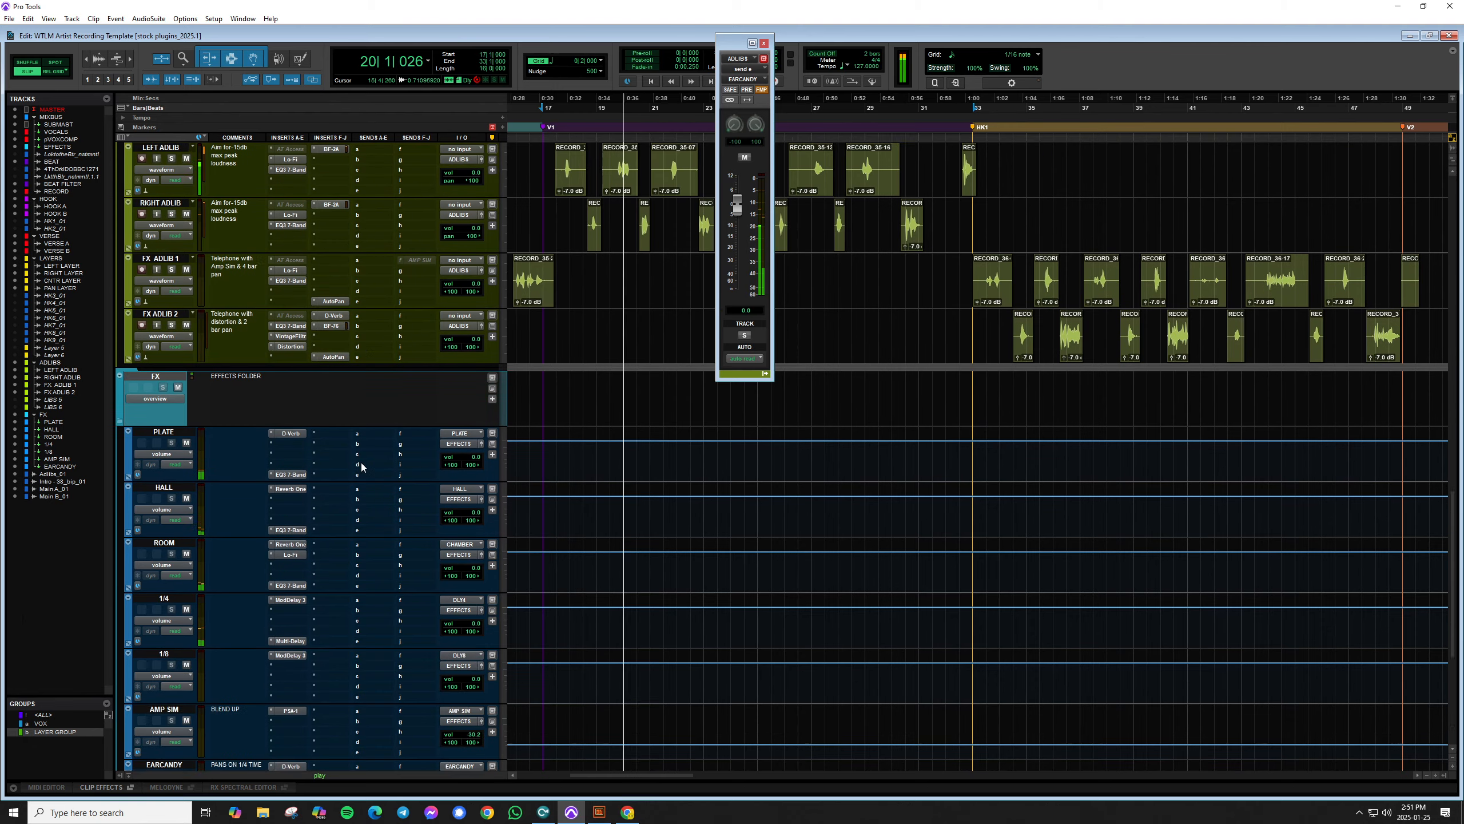
{"action": "scroll", "coordinate": [513, 496], "scroll_direction": "up", "scroll_amount": 8}
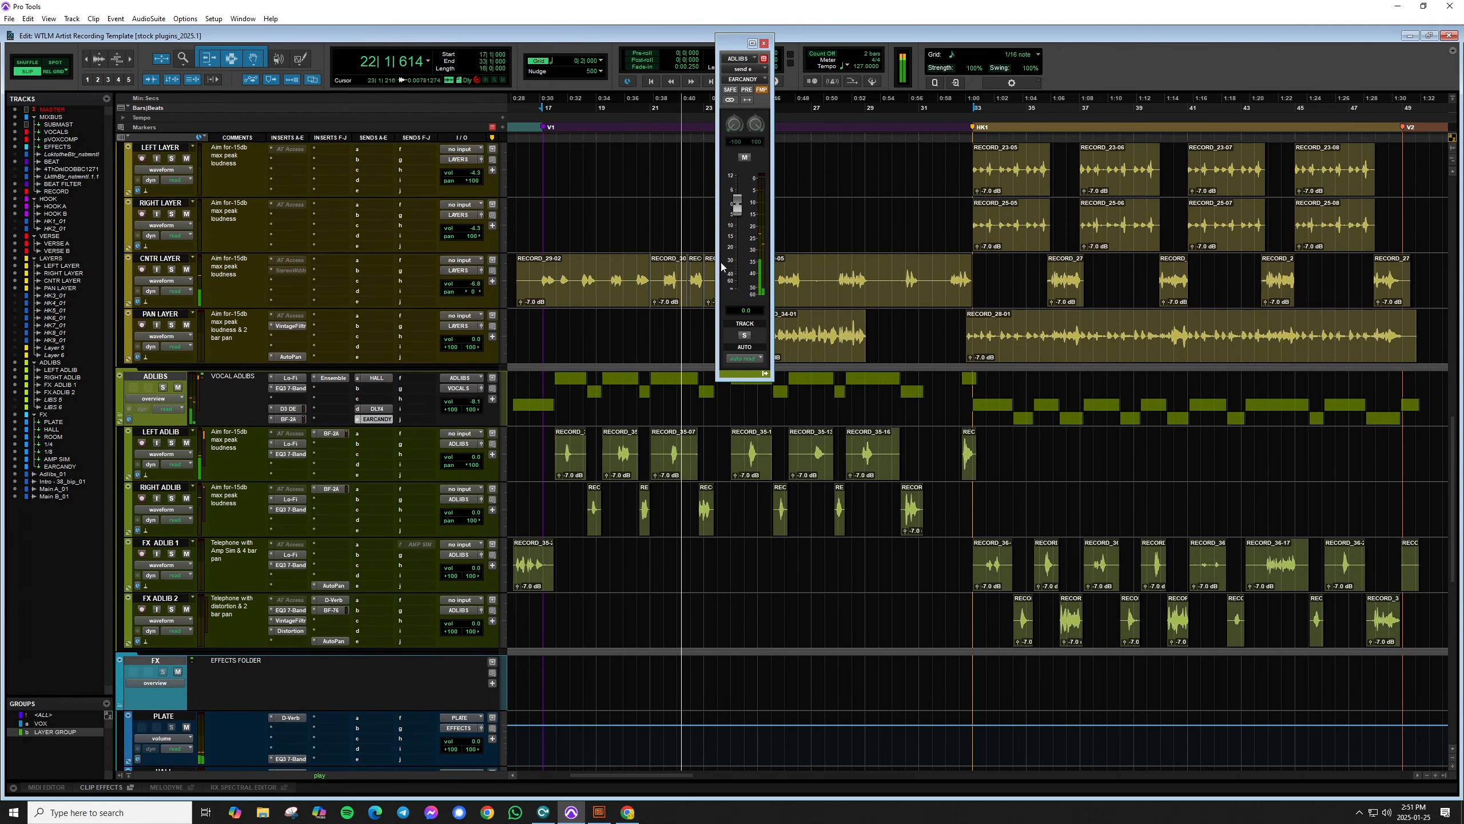
{"action": "scroll", "coordinate": [437, 467], "scroll_direction": "down", "scroll_amount": 7}
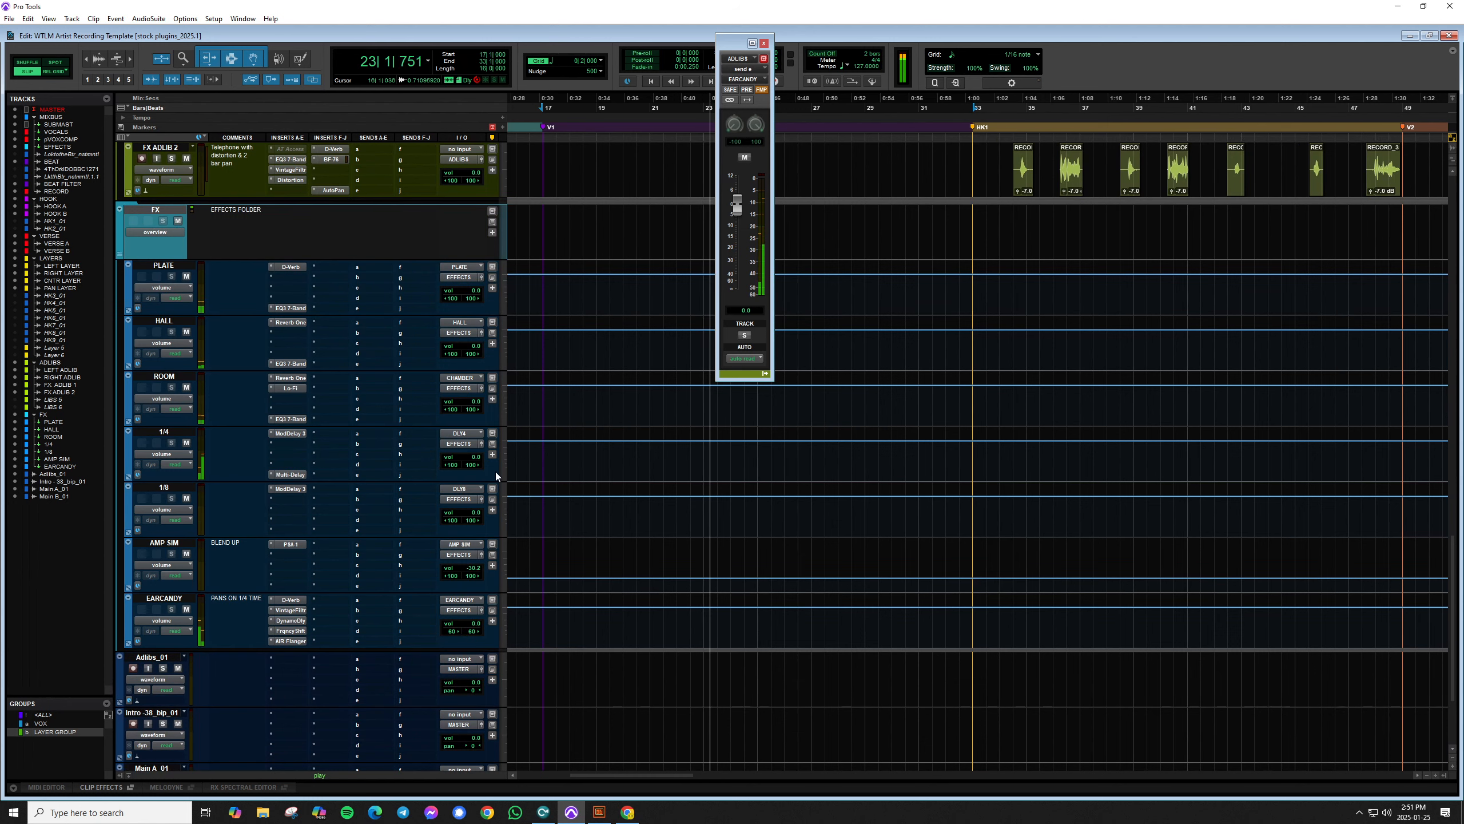
{"action": "scroll", "coordinate": [588, 537], "scroll_direction": "up", "scroll_amount": 6}
{"action": "scroll", "coordinate": [588, 538], "scroll_direction": "up", "scroll_amount": 2}
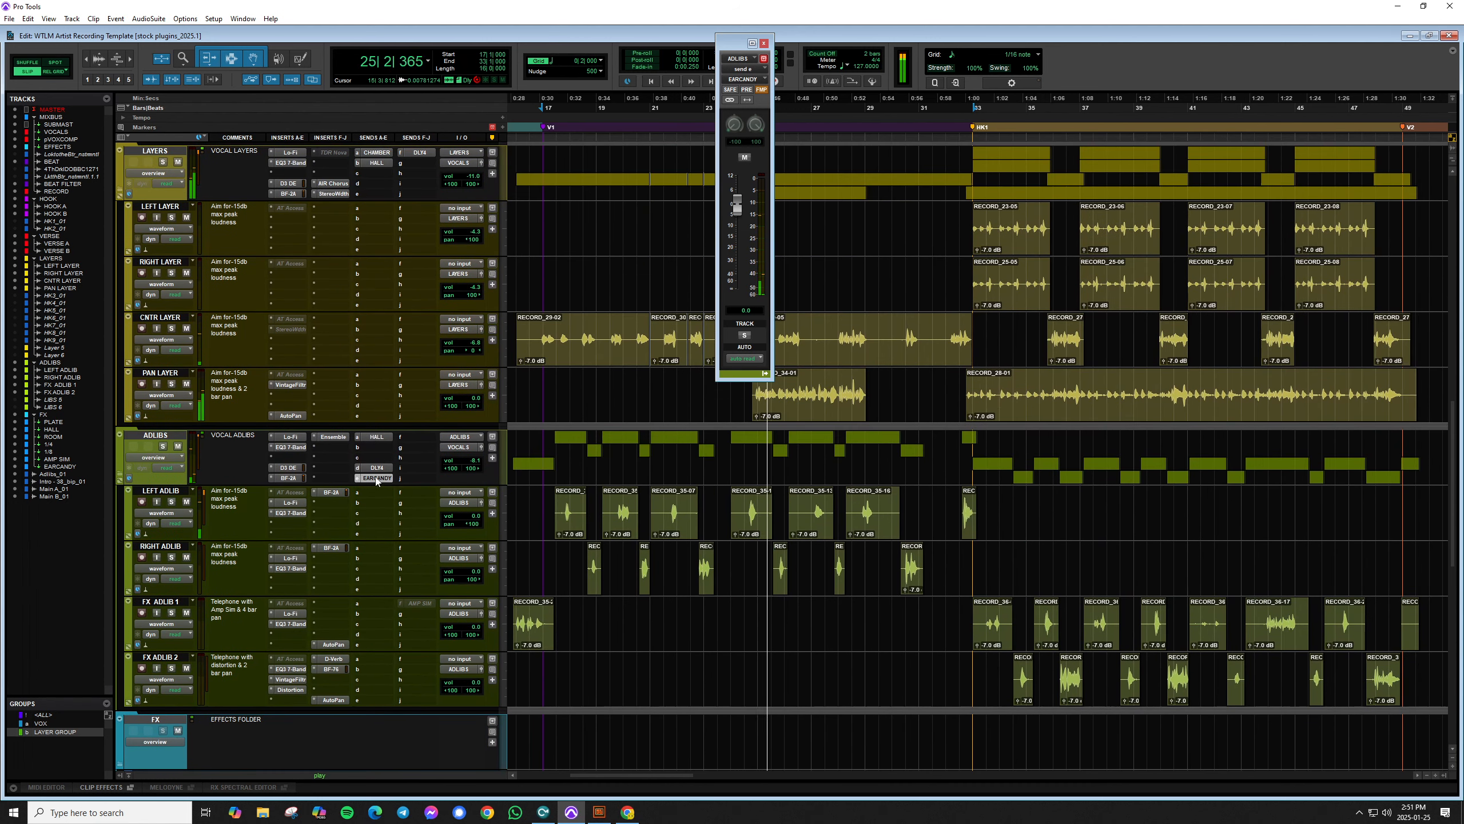
Step: Activate FX ADLIB 1's AMP SIM send at 0 dB, play the verse briefly, and stop
{"action": "scroll", "coordinate": [609, 463], "scroll_direction": "down", "scroll_amount": 1}
{"action": "scroll", "coordinate": [610, 463], "scroll_direction": "down", "scroll_amount": 1}
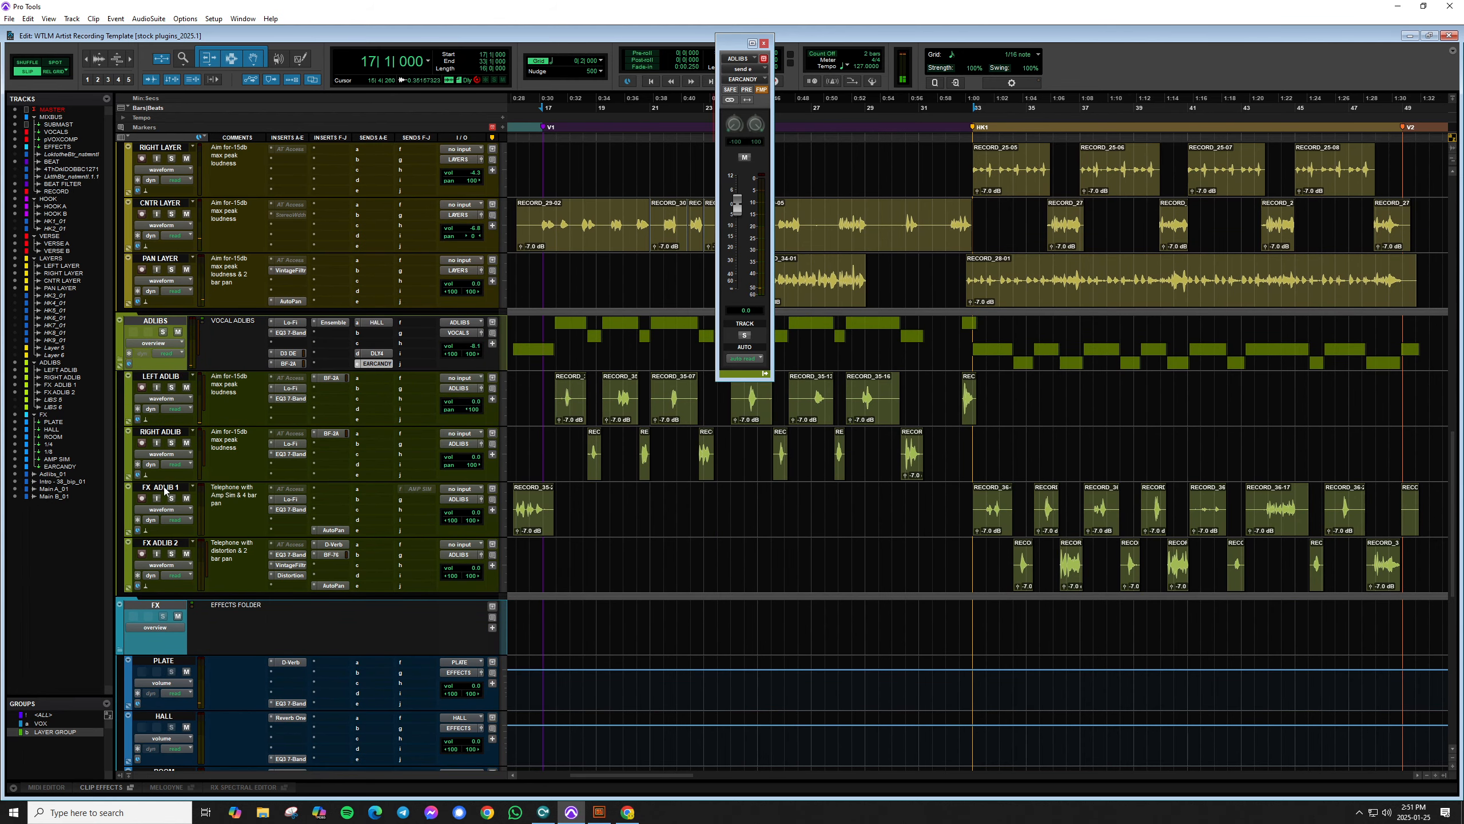
{"action": "left_click", "coordinate": [419, 489]}
{"action": "key", "text": "space"}
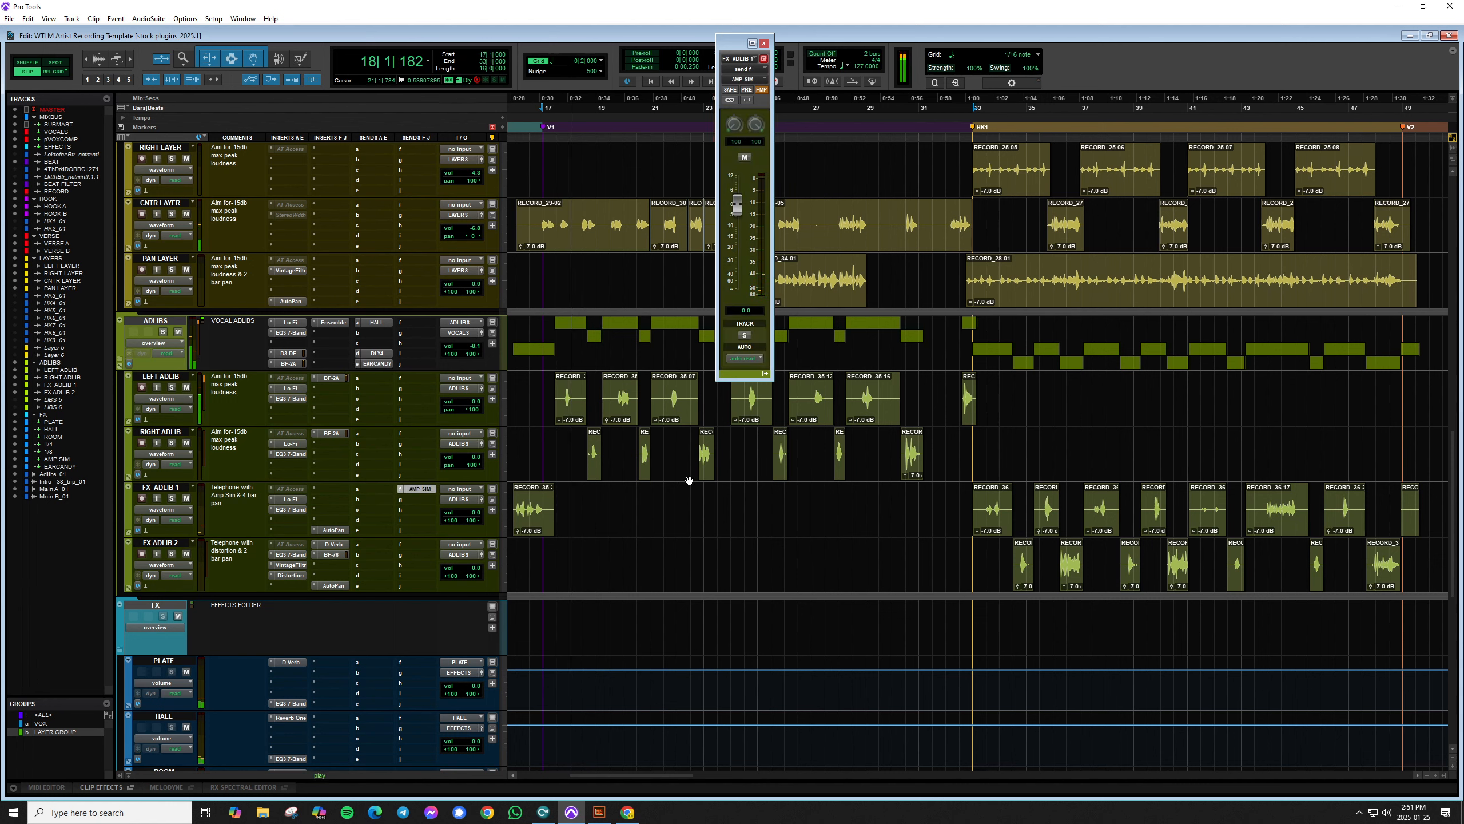
{"action": "key", "text": "space"}
Step: Zoom in on FX ADLIB 1's first clip, select a range around it and play that passage
{"action": "left_click", "coordinate": [546, 523]}
{"action": "key", "text": "ctrl+]"}
{"action": "key", "text": "ctrl+]"}
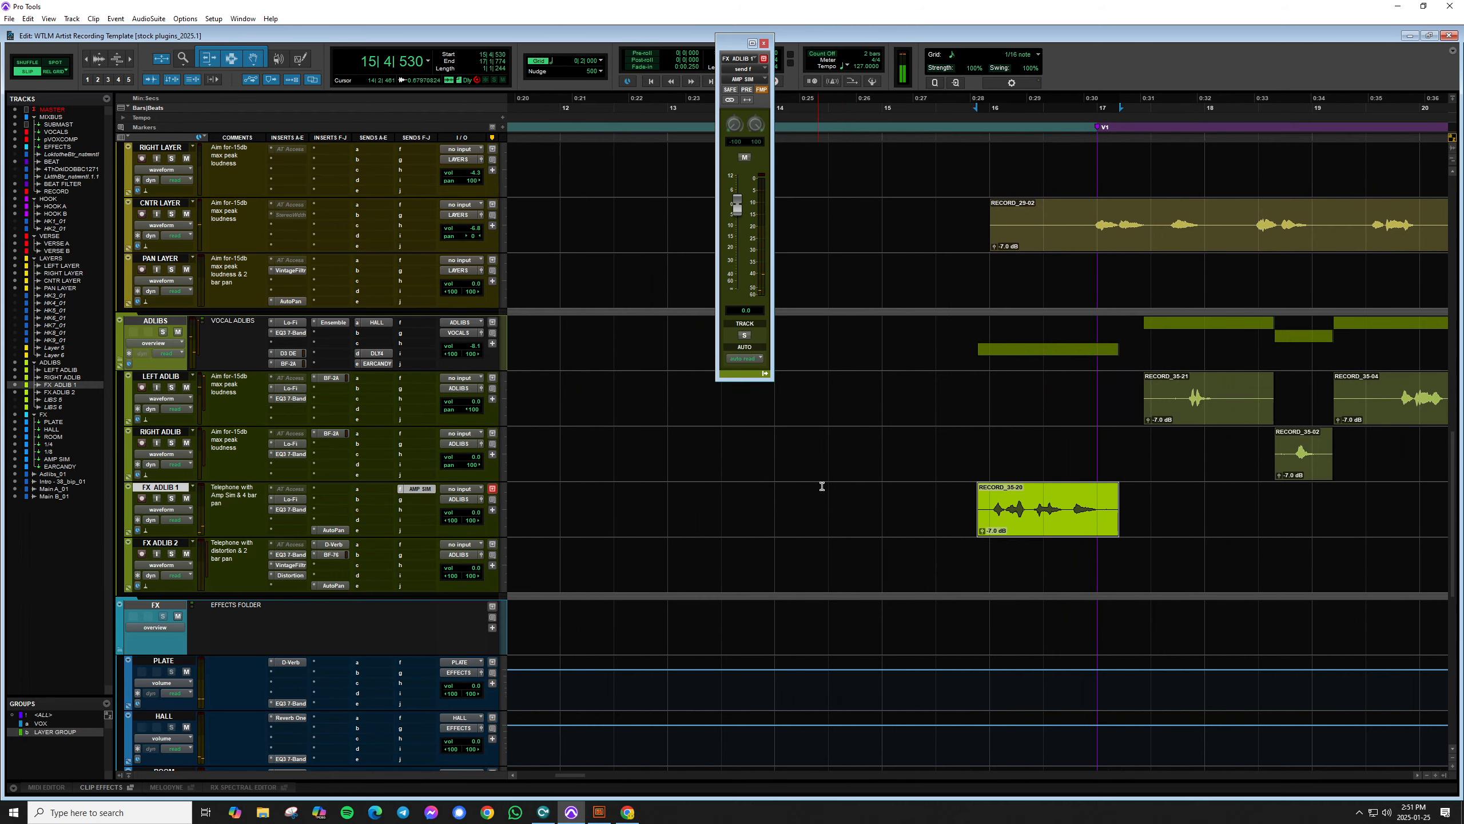
{"action": "left_click_drag", "start_coordinate": [991, 496], "coordinate": [1255, 500]}
{"action": "key", "text": "space"}
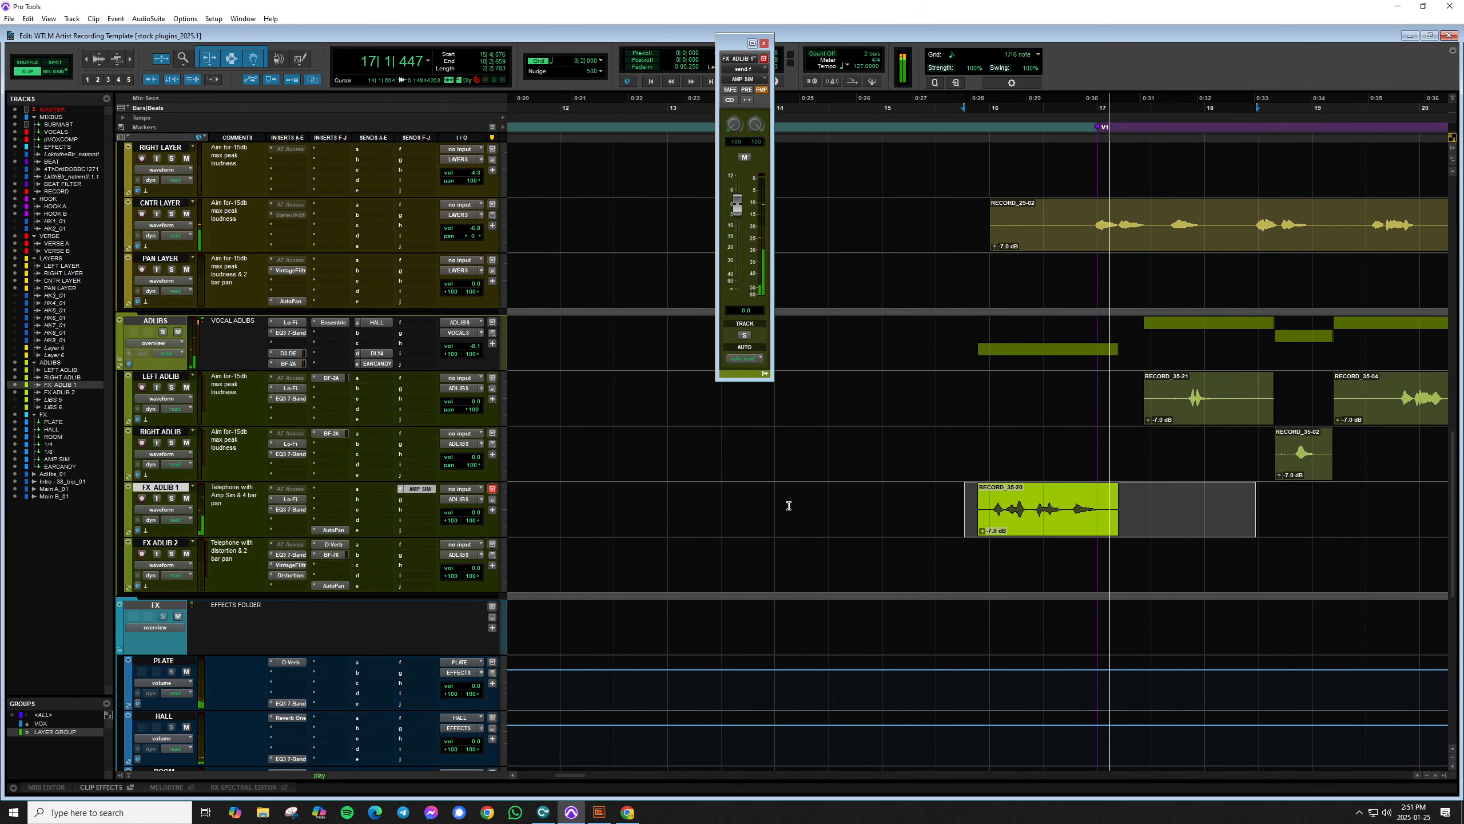
Step: Check the track levels in the Mix window during and after playback, and return to the Edit window
{"action": "key", "text": "ctrl+="}
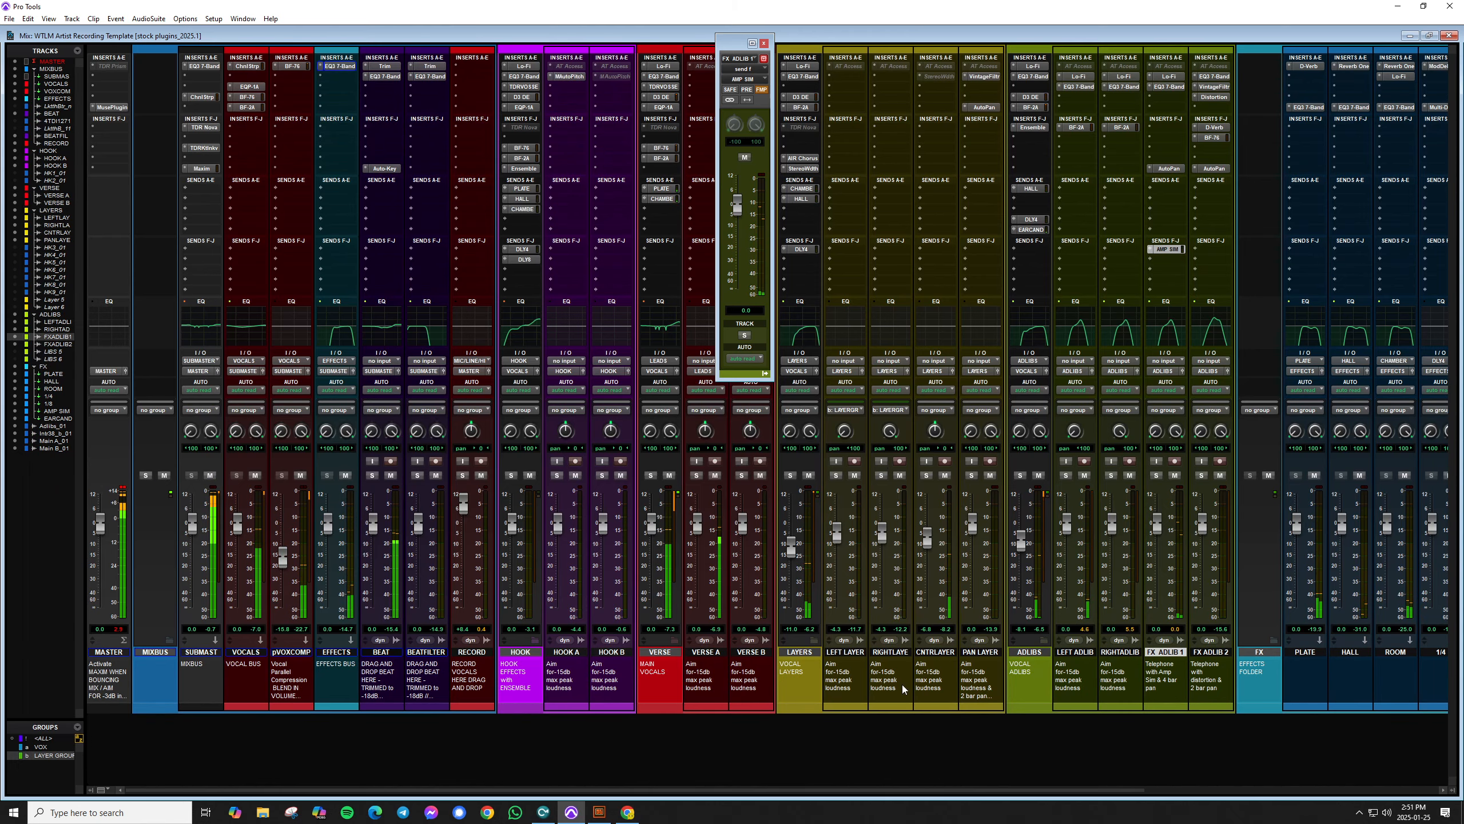
{"action": "key", "text": "ctrl+="}
{"action": "left_click", "coordinate": [959, 487]}
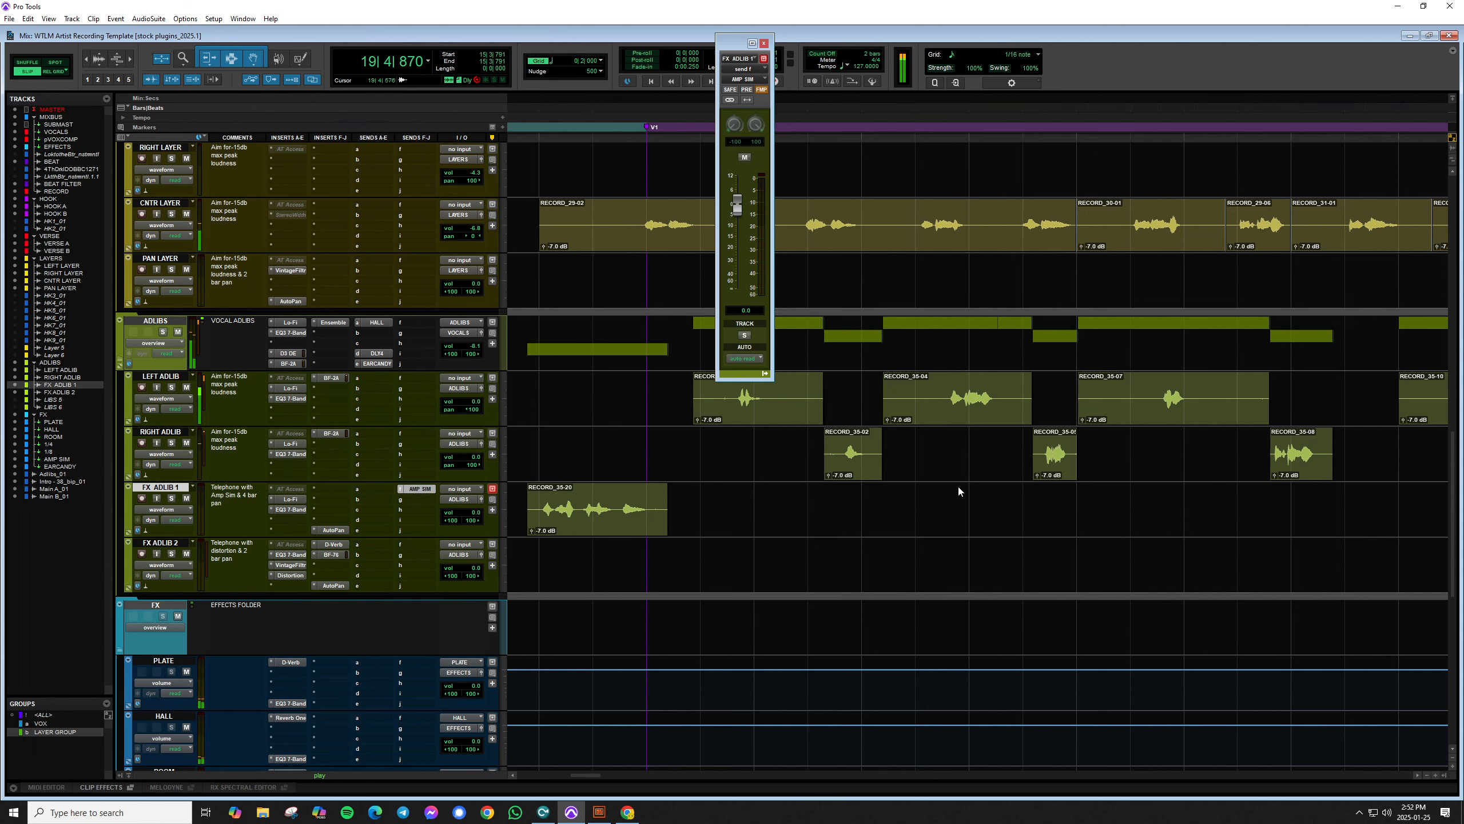
{"action": "key", "text": "ctrl+equal"}
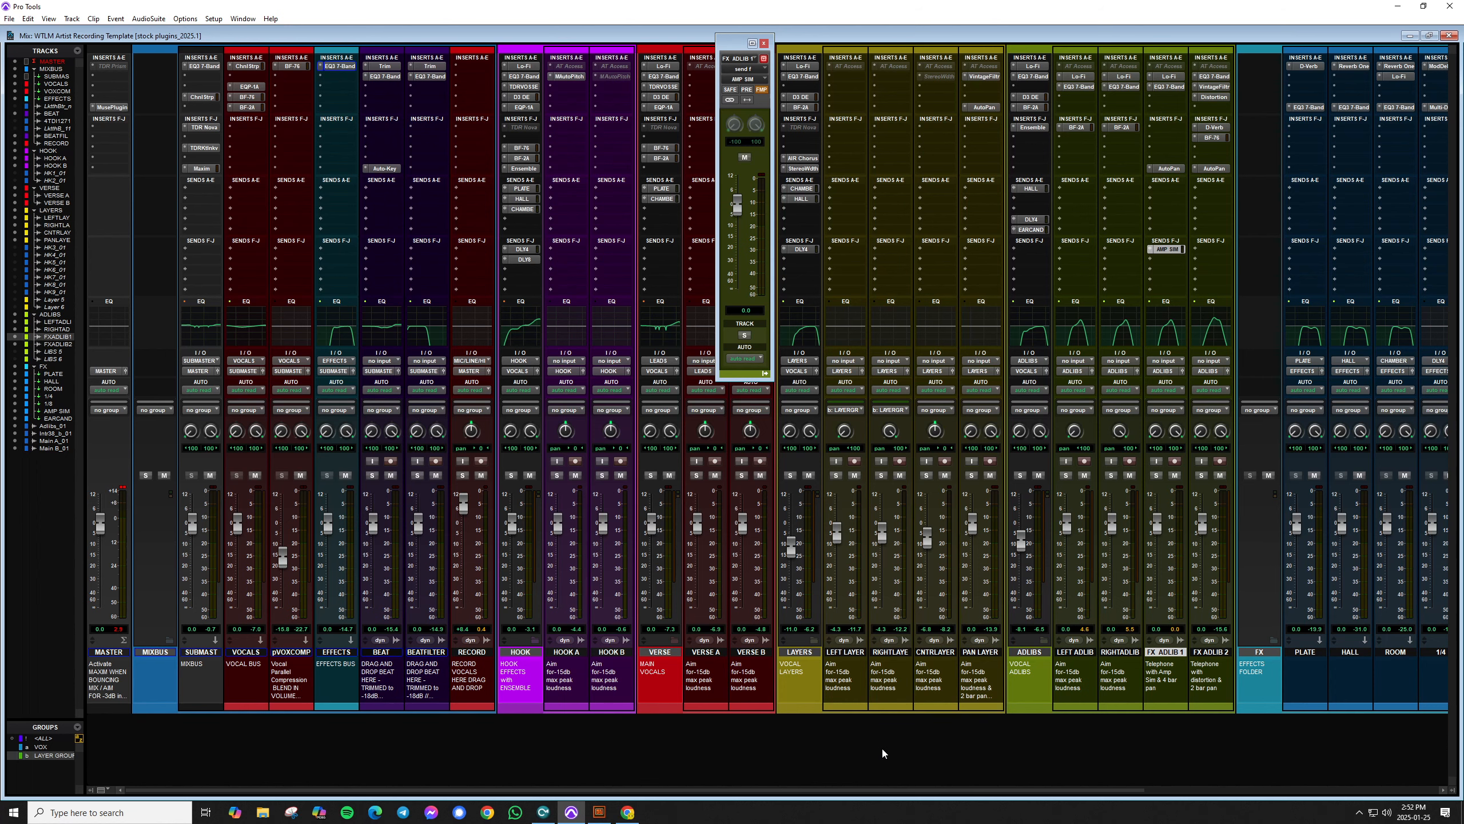
{"action": "key", "text": "ctrl+equal"}
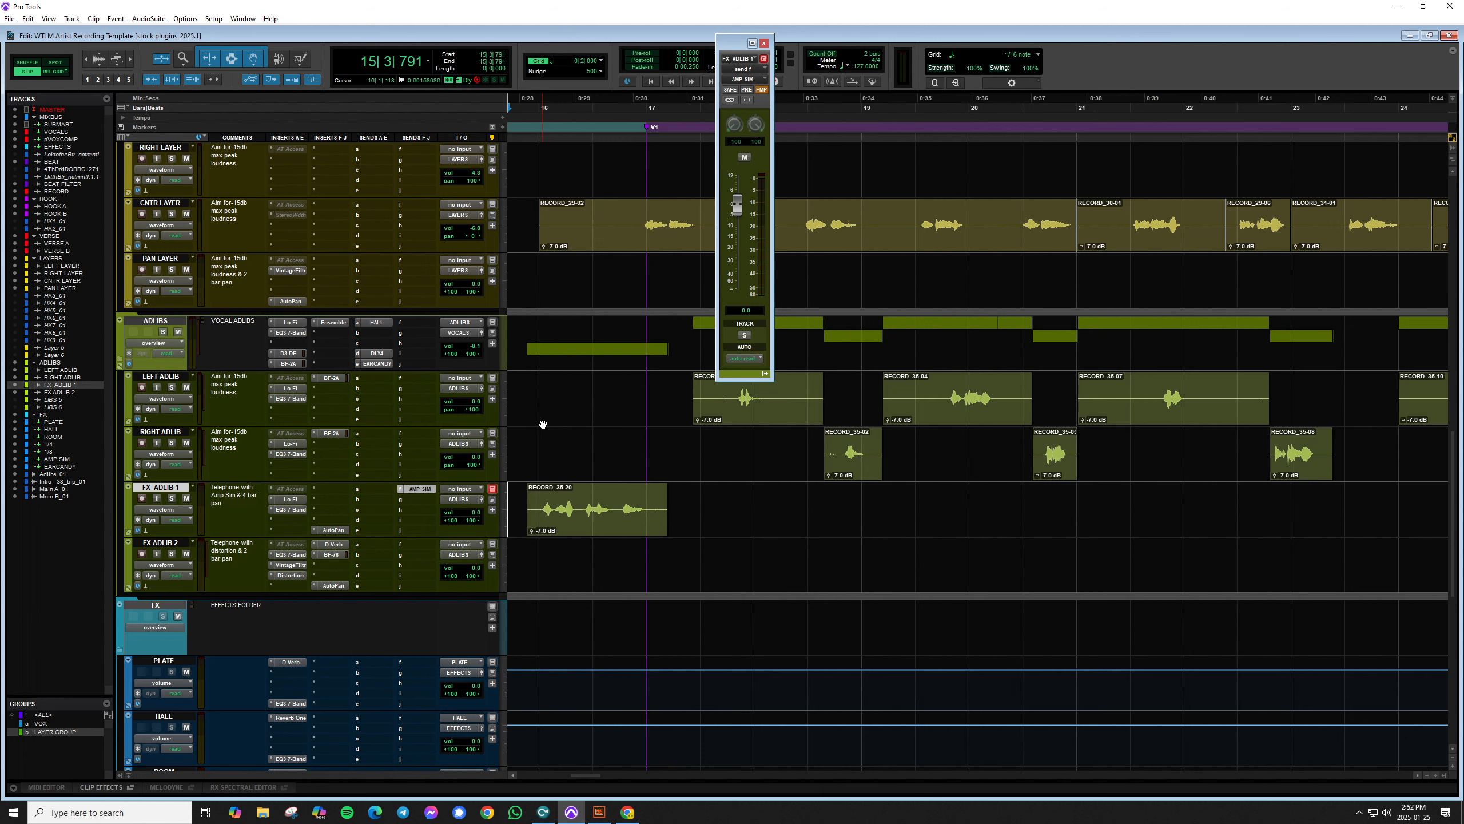
Step: Set the height of all tracks to small and close the floating AMP SIM send window
{"action": "left_click", "coordinate": [502, 400]}
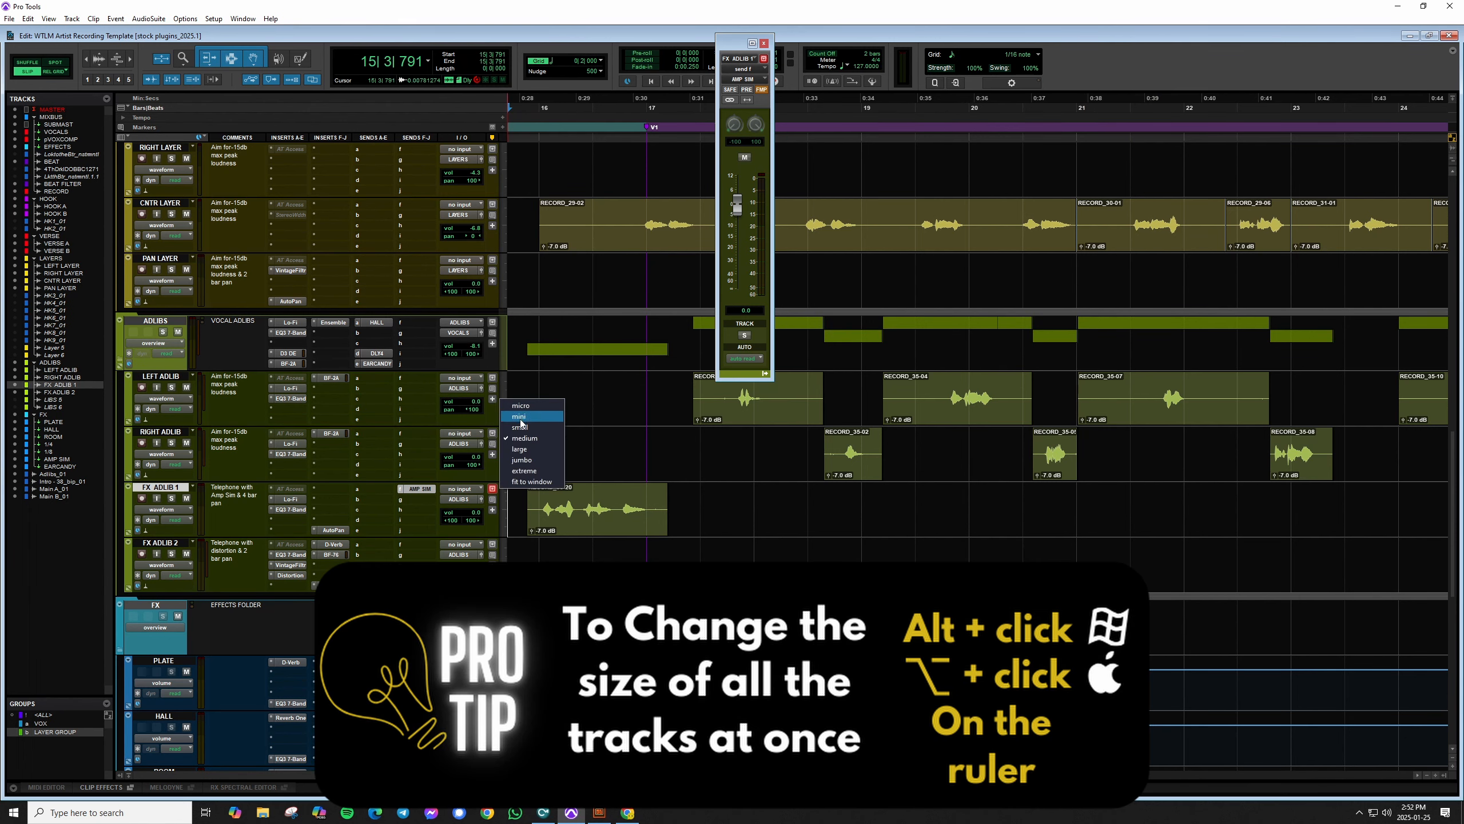
{"action": "left_click", "coordinate": [520, 427], "text": "alt"}
{"action": "key", "text": "r"}
{"action": "scroll", "coordinate": [742, 487], "scroll_direction": "up", "scroll_amount": 5}
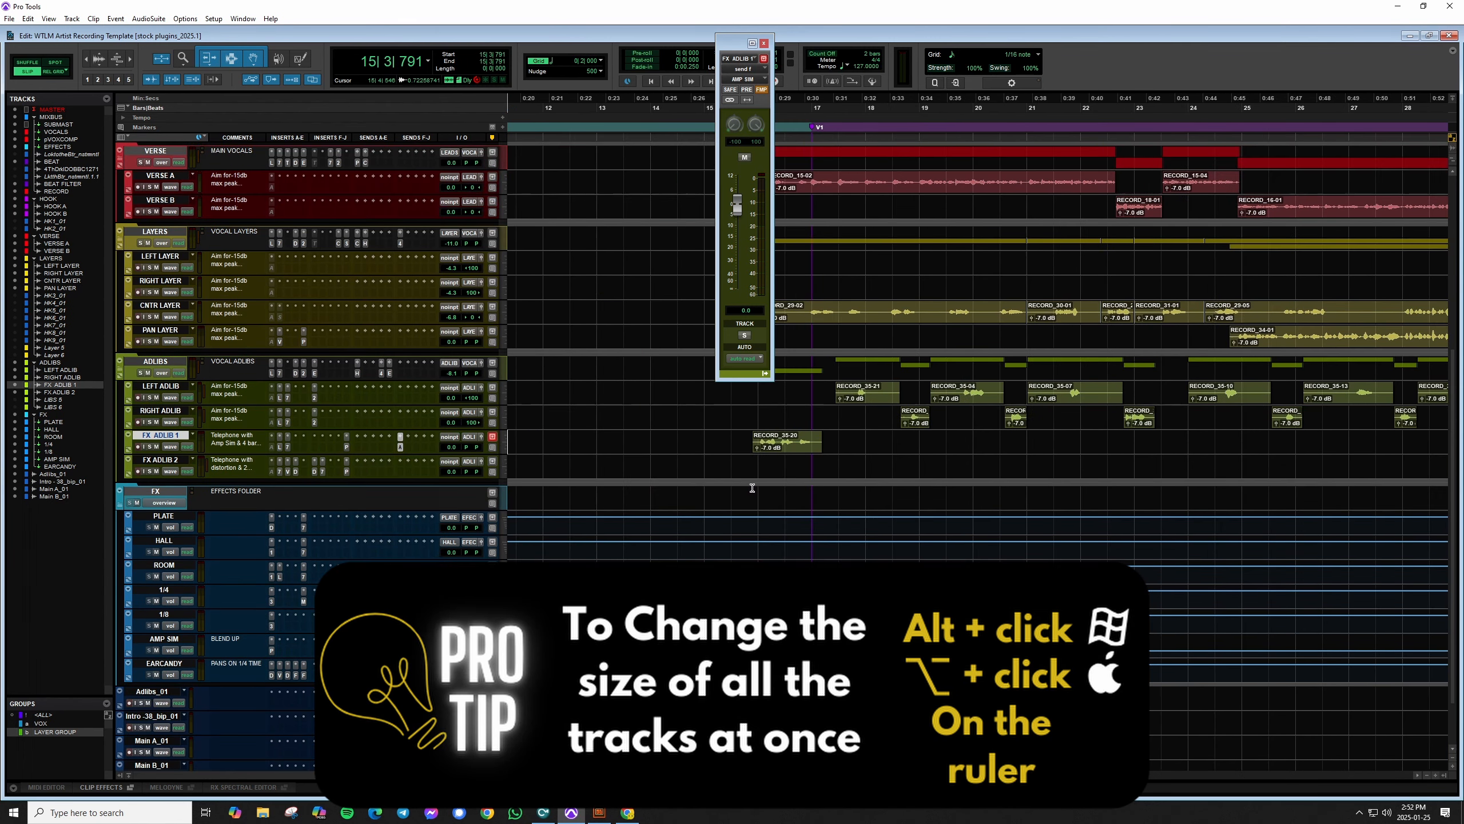
{"action": "left_click", "coordinate": [763, 44]}
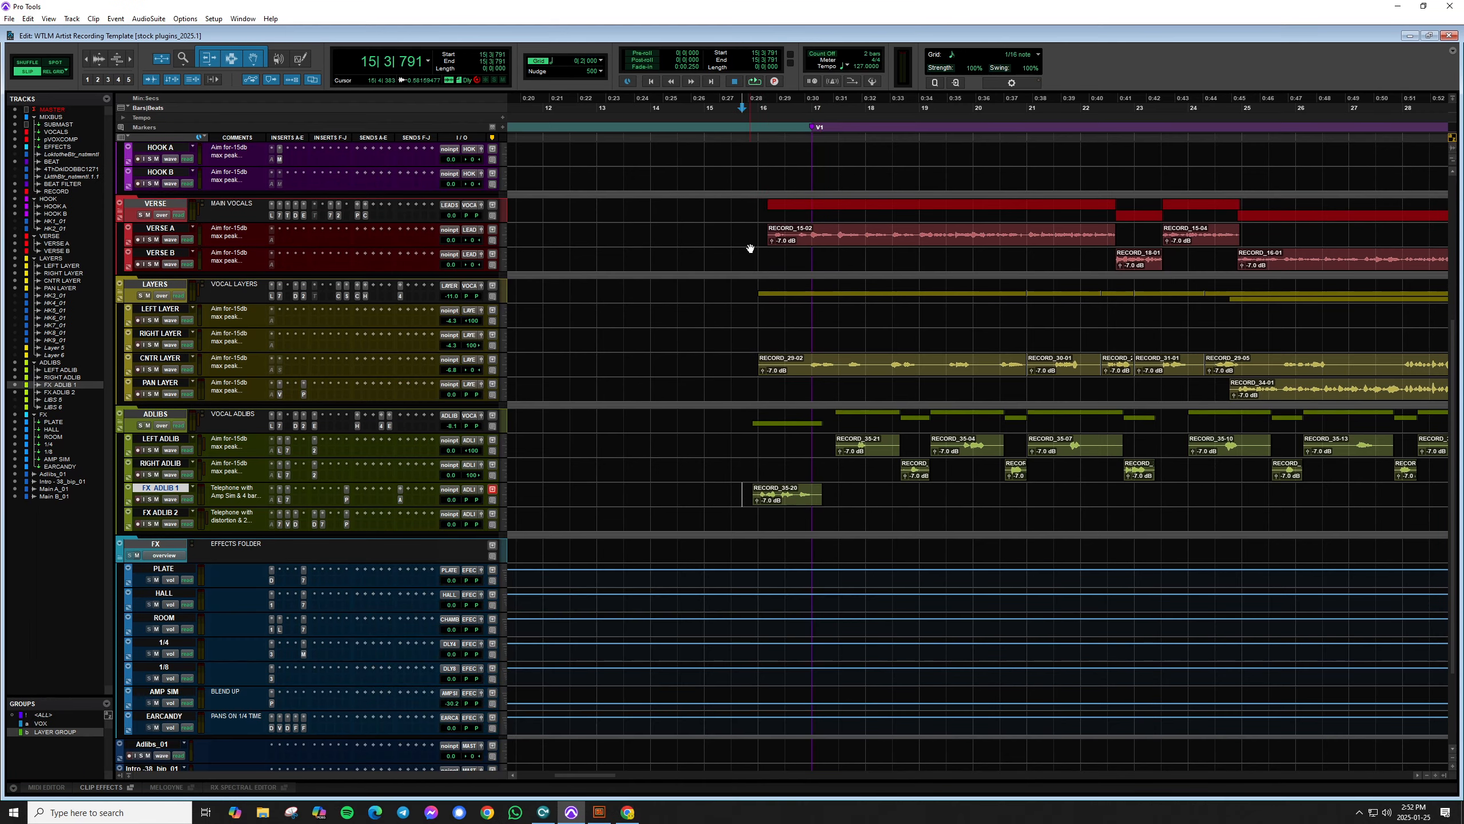
Step: Play the full mix from just before the verse on the VERSE track, with the whole arrangement in view
{"action": "left_click", "coordinate": [753, 203]}
{"action": "key", "text": "space"}
{"action": "key", "text": "r"}
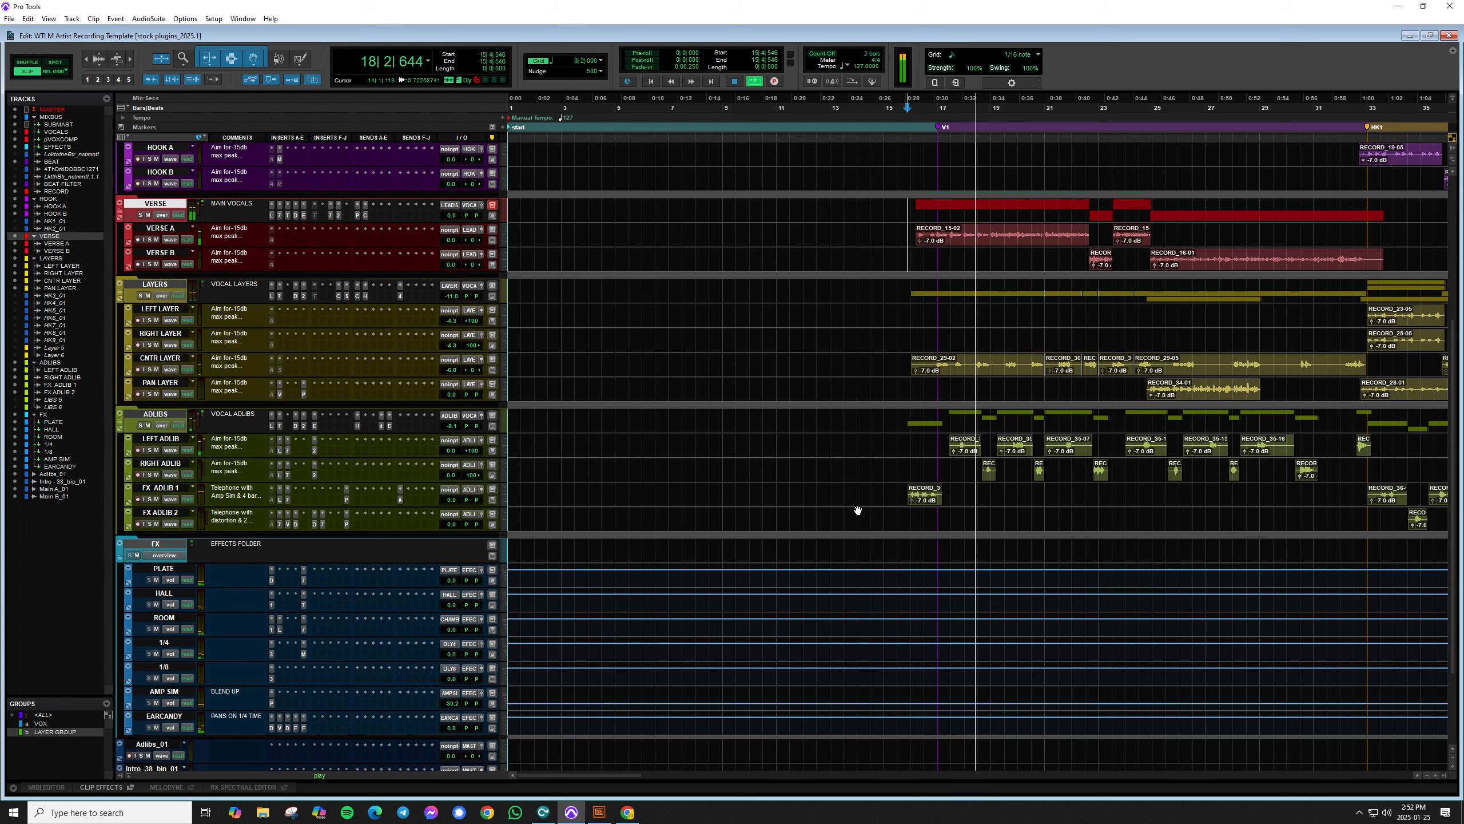
{"action": "key", "text": "r"}
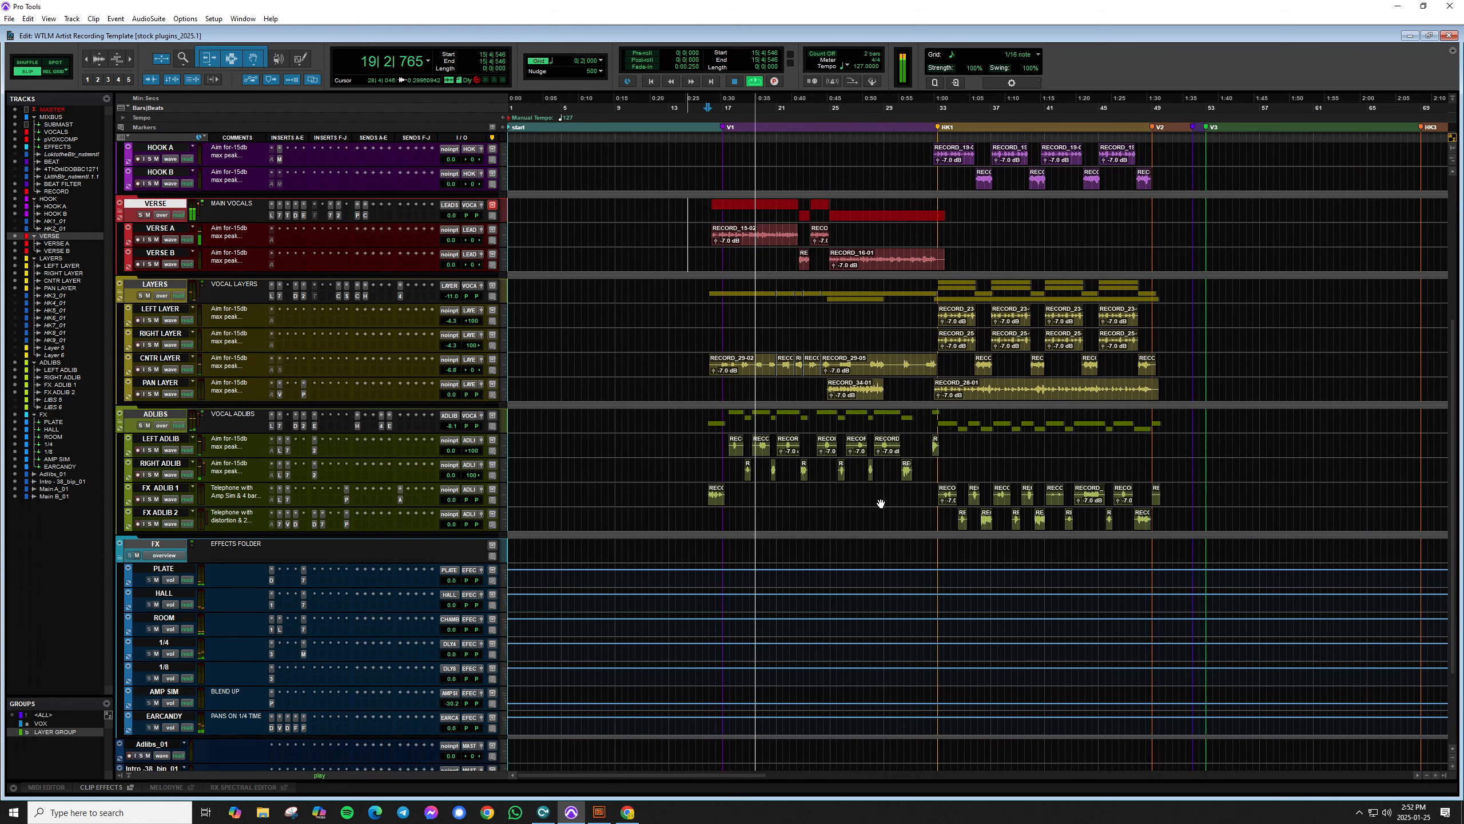
{"action": "scroll", "coordinate": [879, 500], "scroll_direction": "up", "scroll_amount": 2}
{"action": "scroll", "coordinate": [879, 499], "scroll_direction": "left", "scroll_amount": 3}
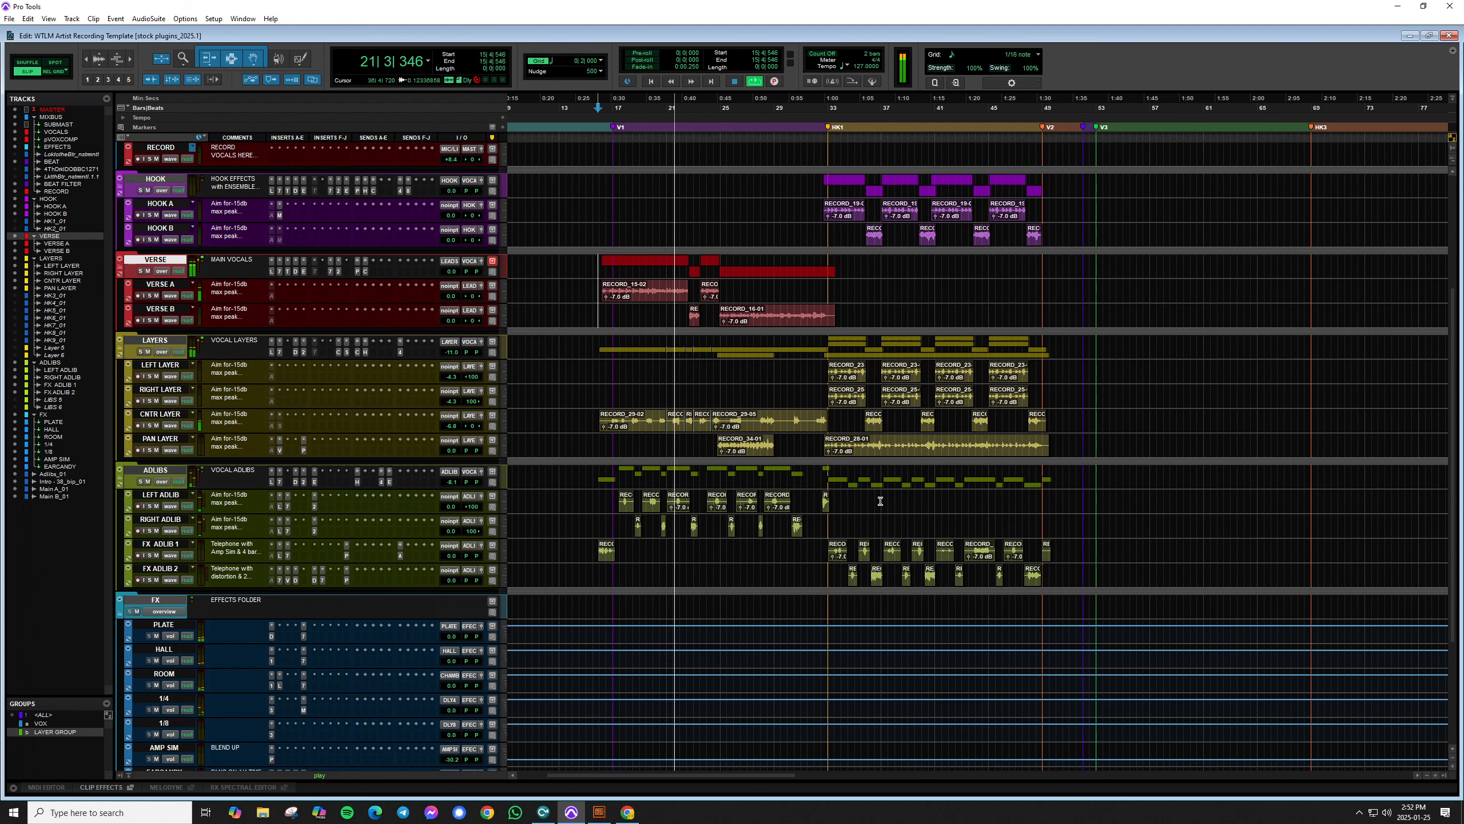
Step: Trim the LAYERS fader to about -10.2 dB and the ADLIBS fader to about -8.5 dB in the Mix window during playback
{"action": "key", "text": "ctrl+equal"}
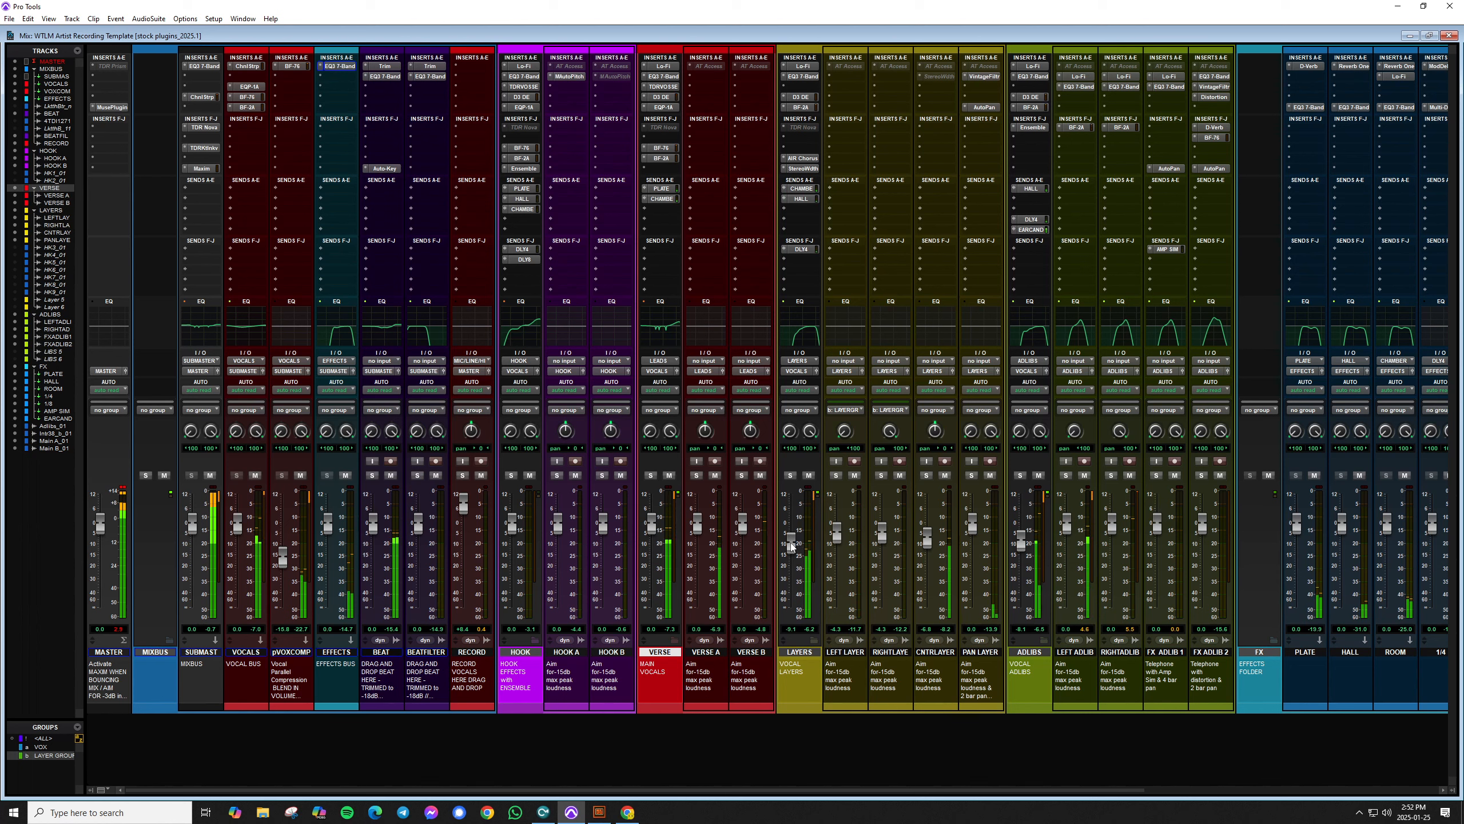
{"action": "left_click_drag", "start_coordinate": [792, 545], "coordinate": [791, 548]}
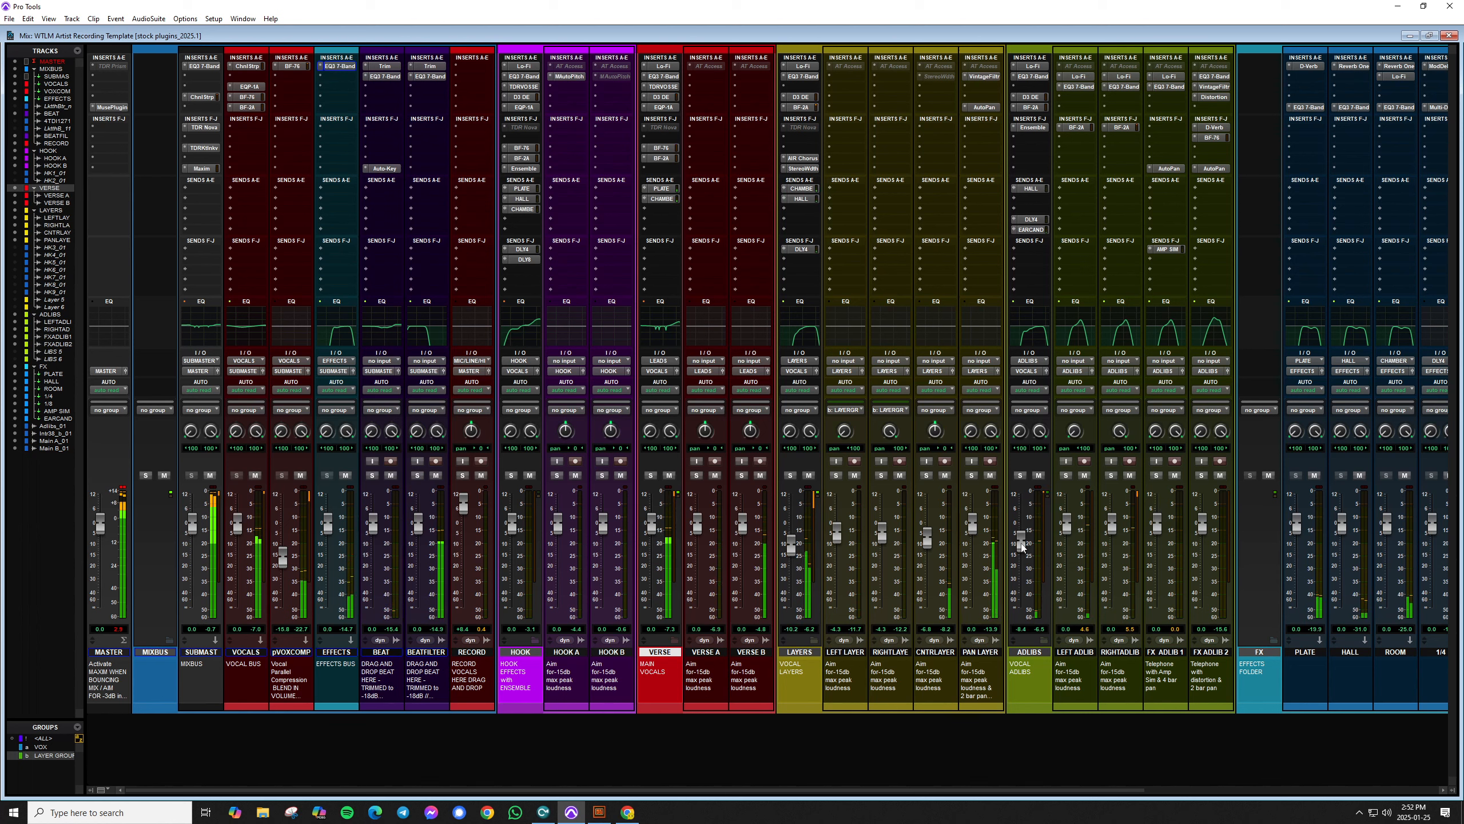
{"action": "left_click_drag", "start_coordinate": [1022, 547], "coordinate": [1023, 549]}
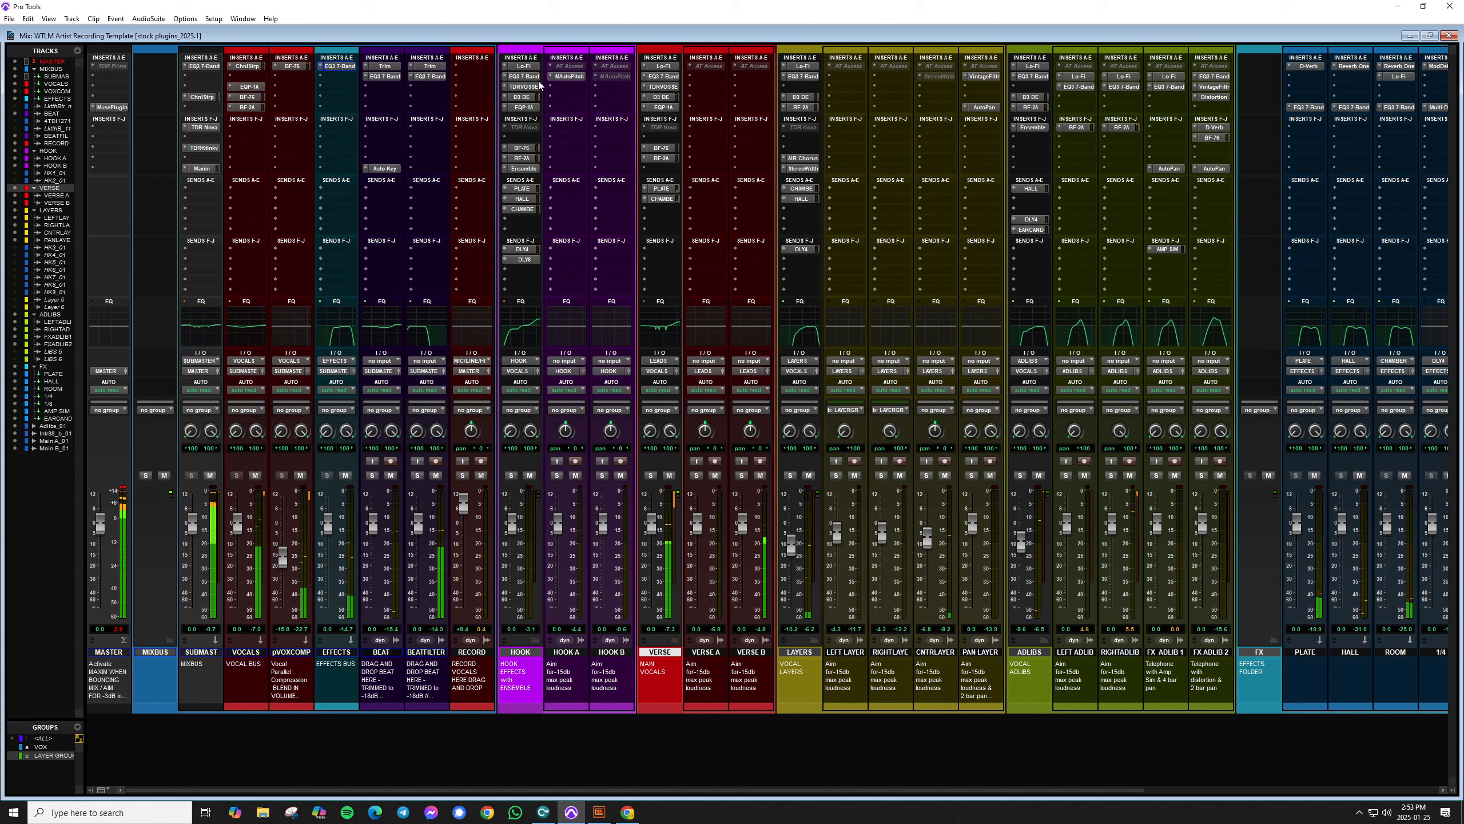
Step: Insert EQ3 7-Band on HOOK A with narrow cuts, deepen the low-mid band's cut to about -4.8 dB, and close the plug-in
{"action": "left_click", "coordinate": [570, 87]}
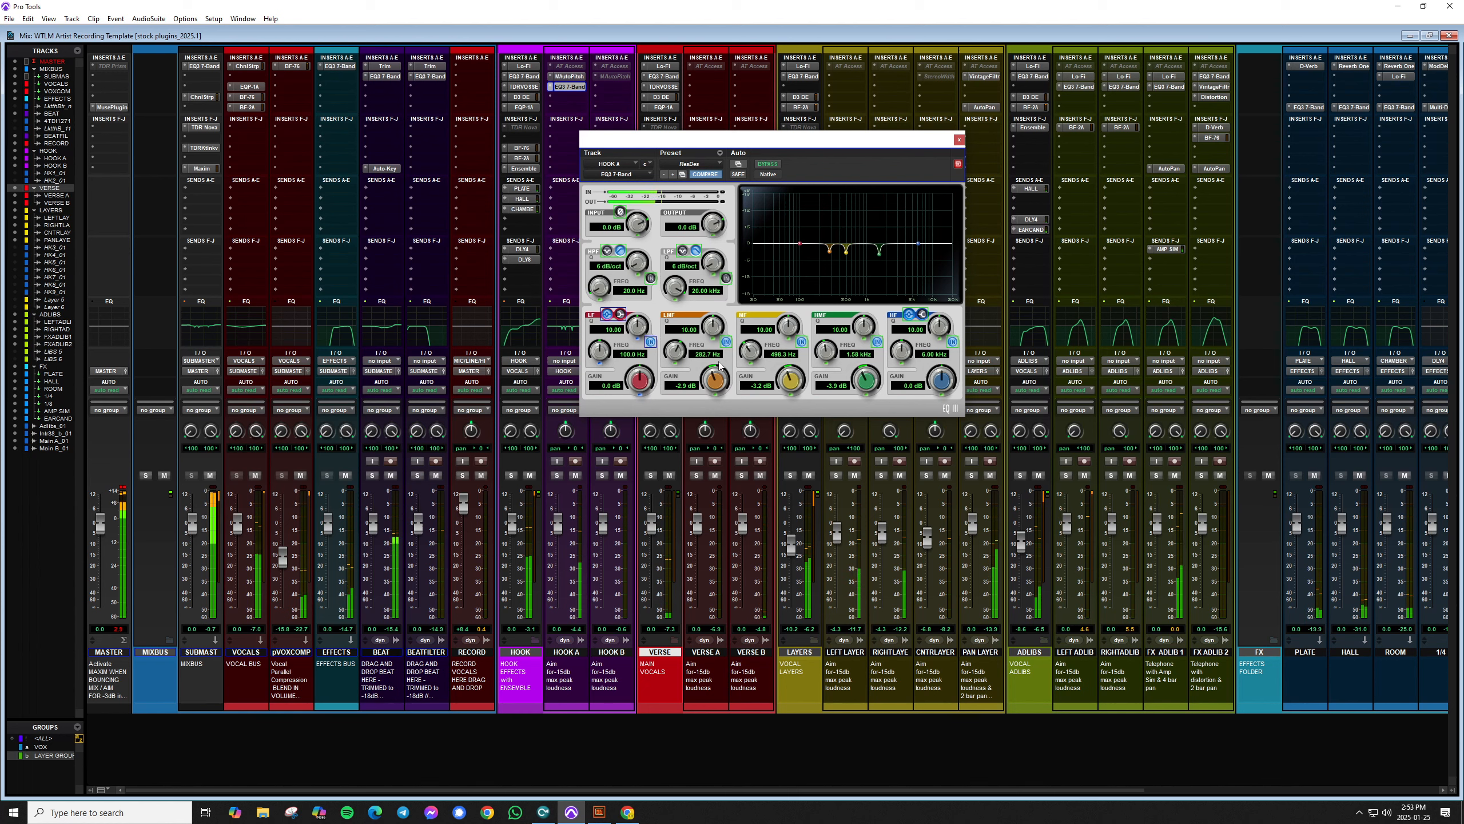
{"action": "left_click_drag", "start_coordinate": [675, 350], "coordinate": [713, 472]}
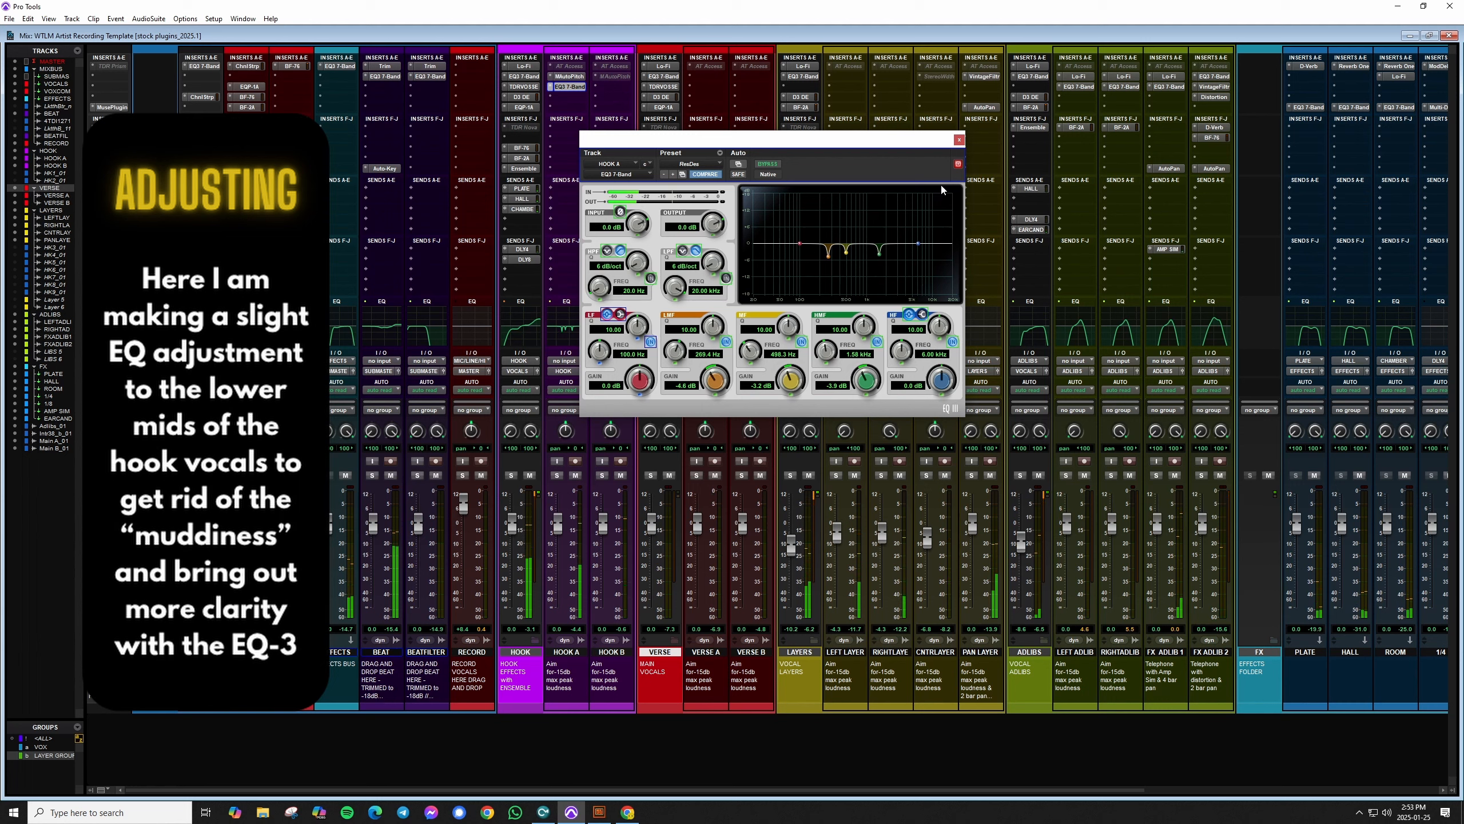
{"action": "left_click", "coordinate": [958, 139]}
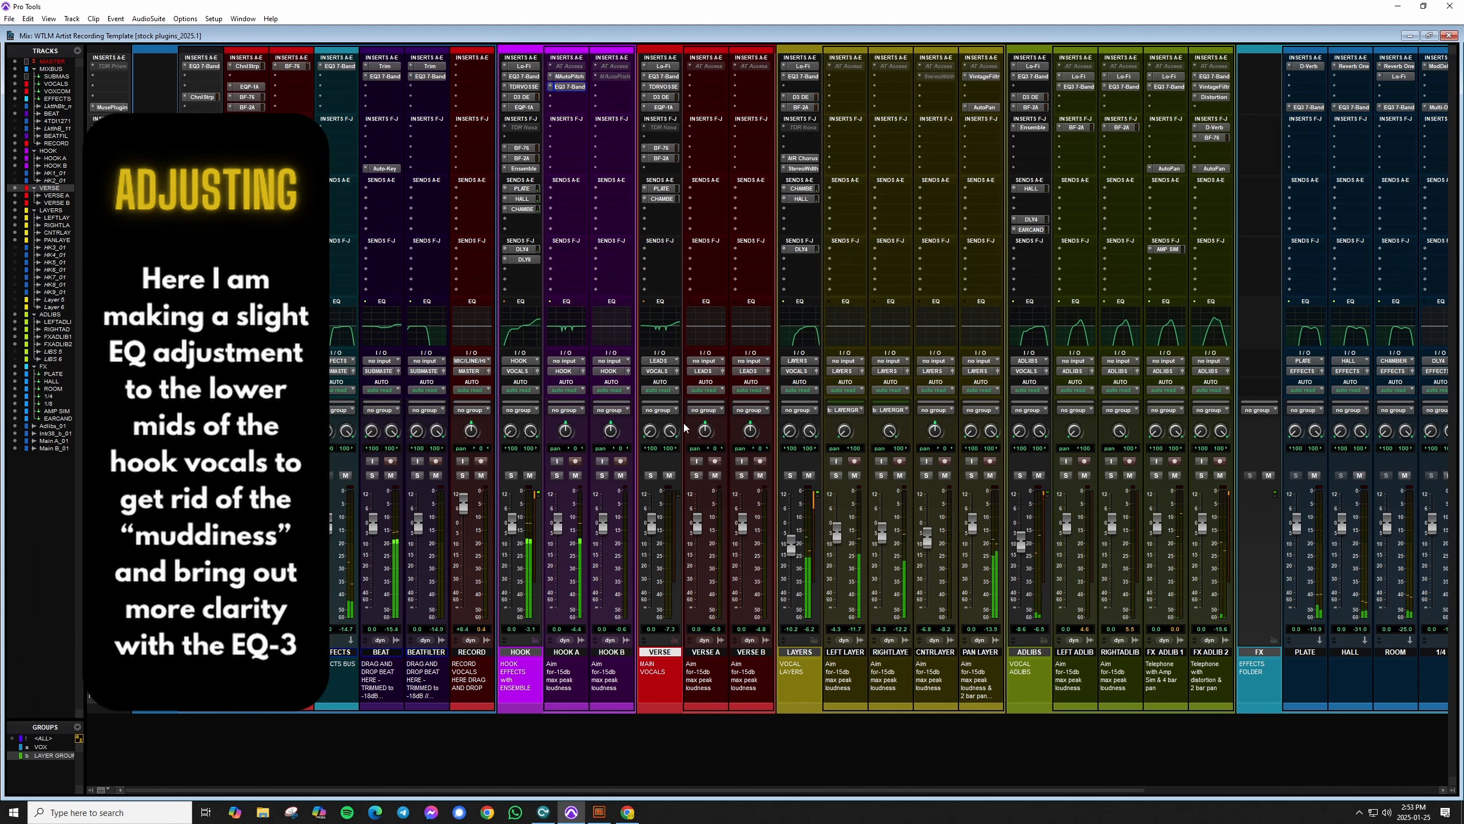